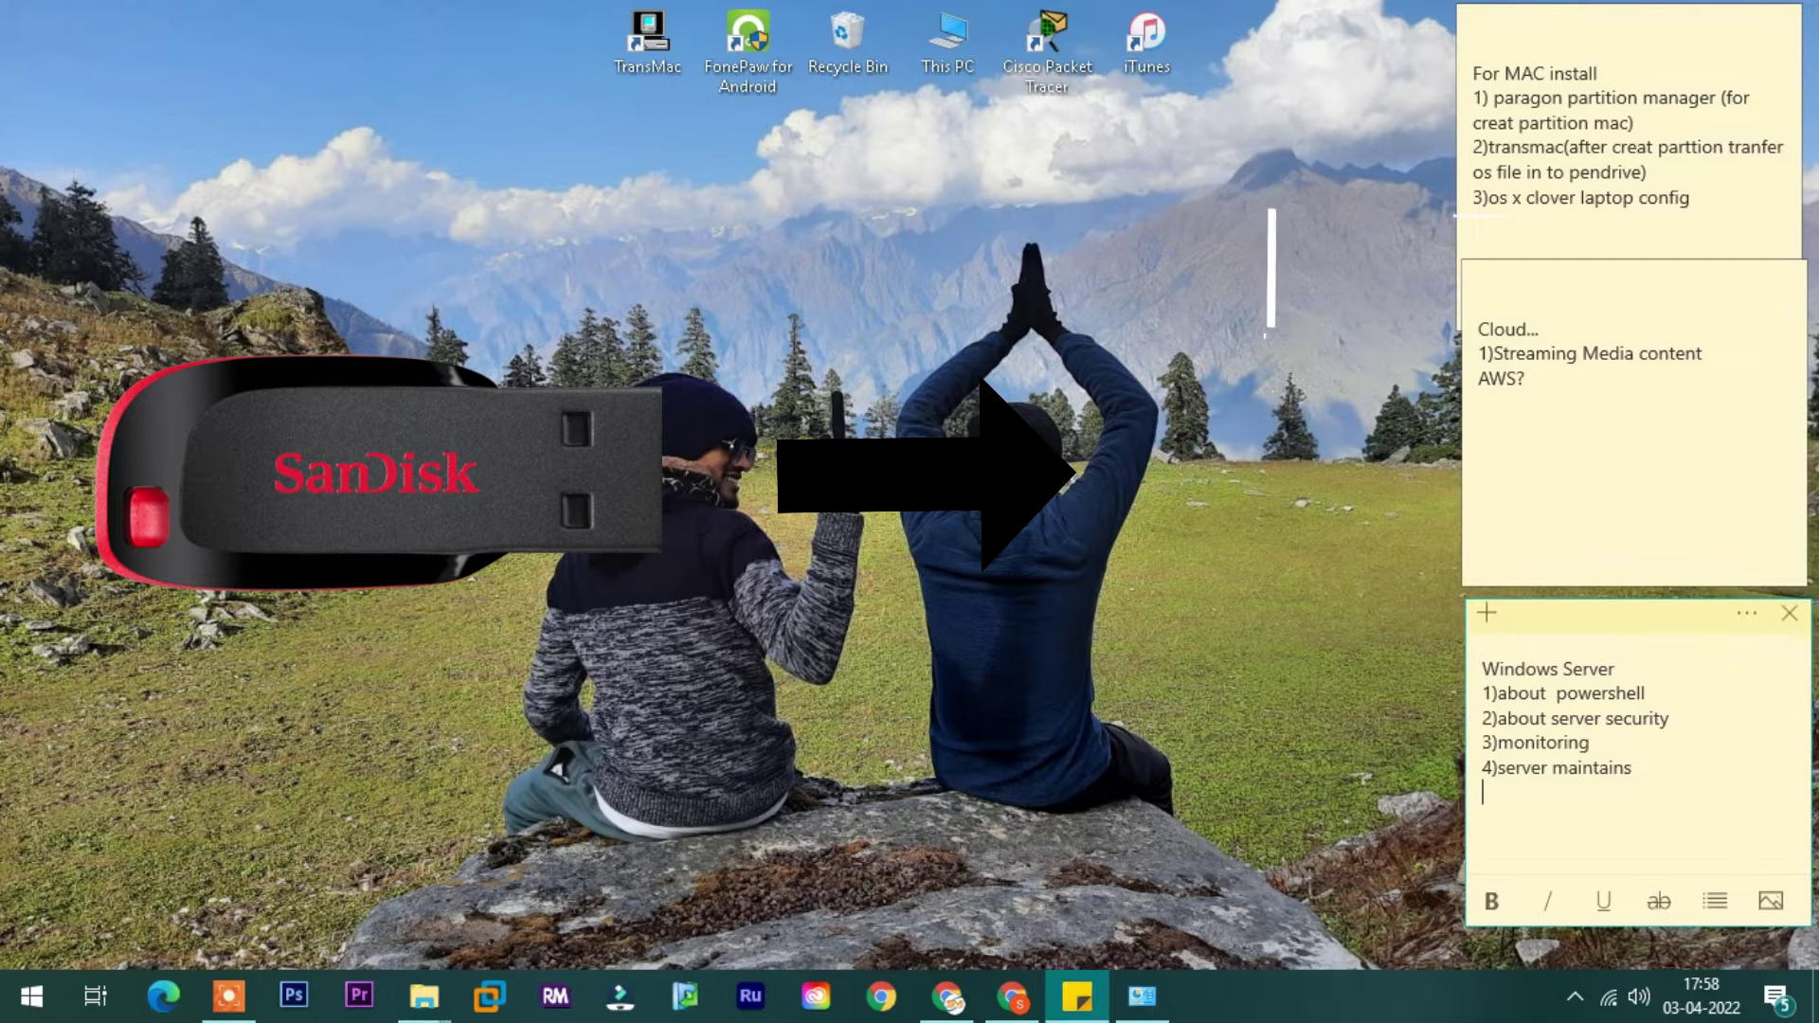
click(1670, 21)
right_click(751, 186)
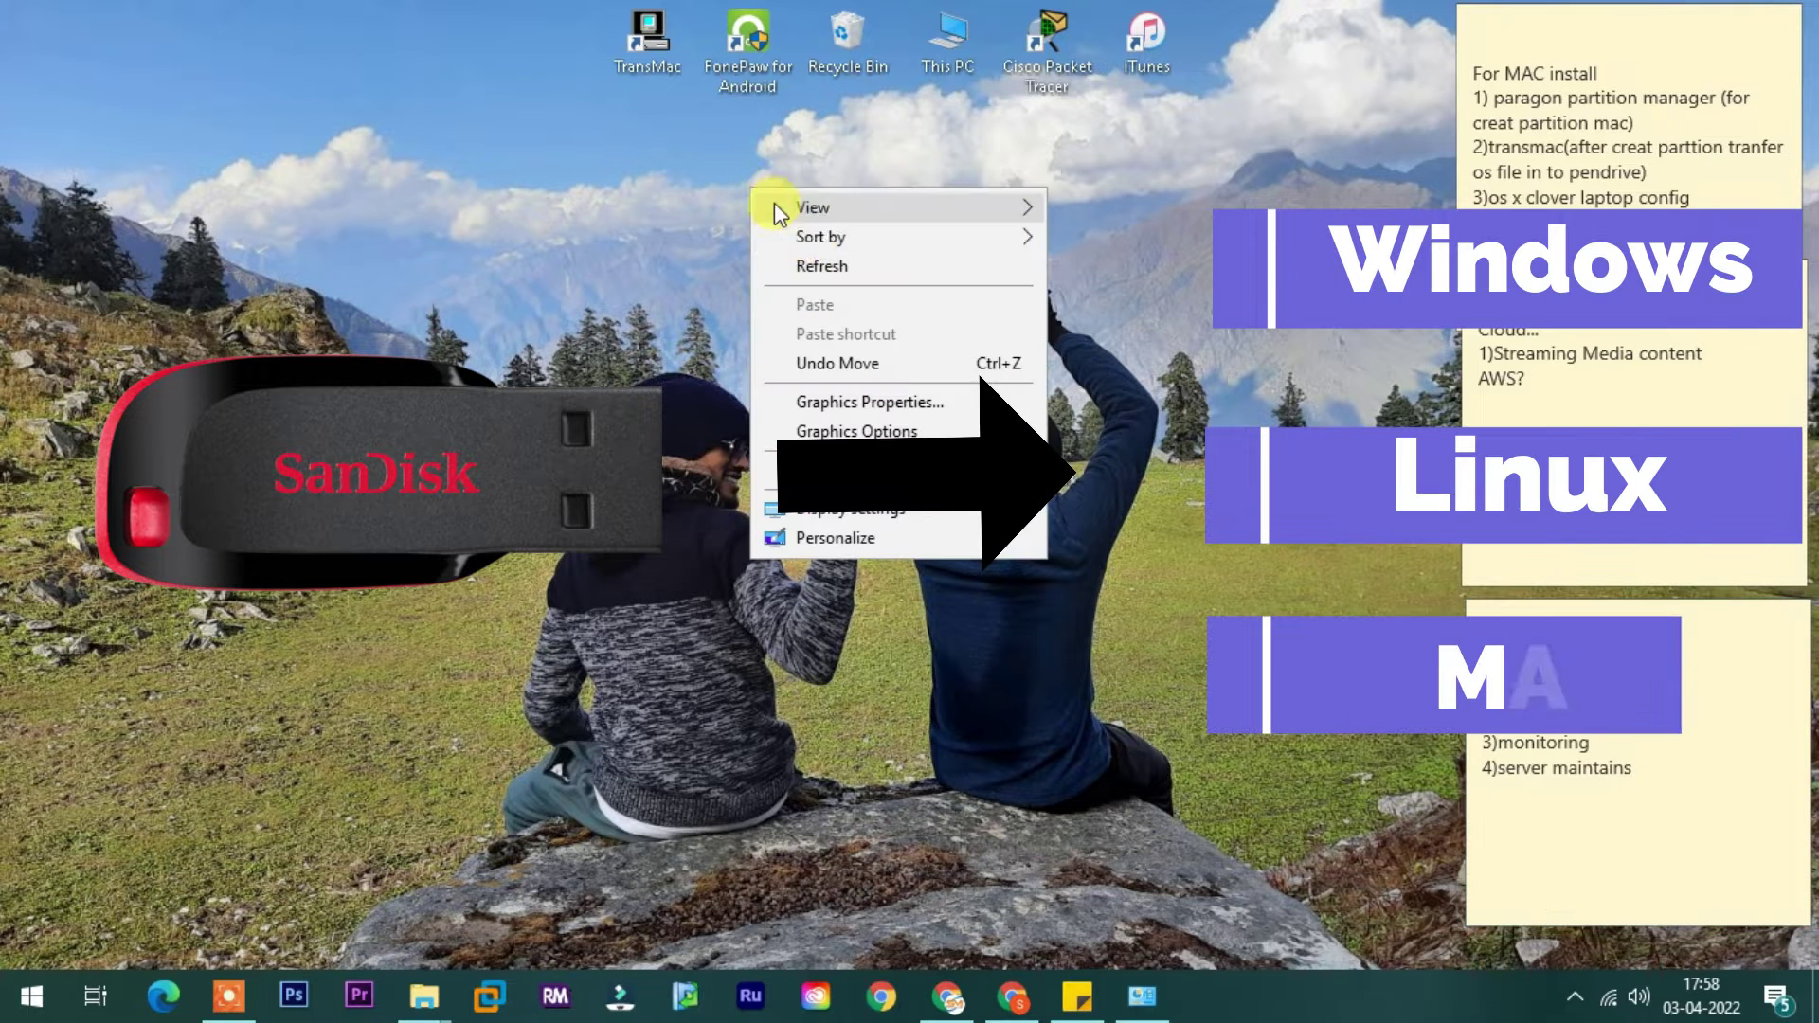
click(821, 265)
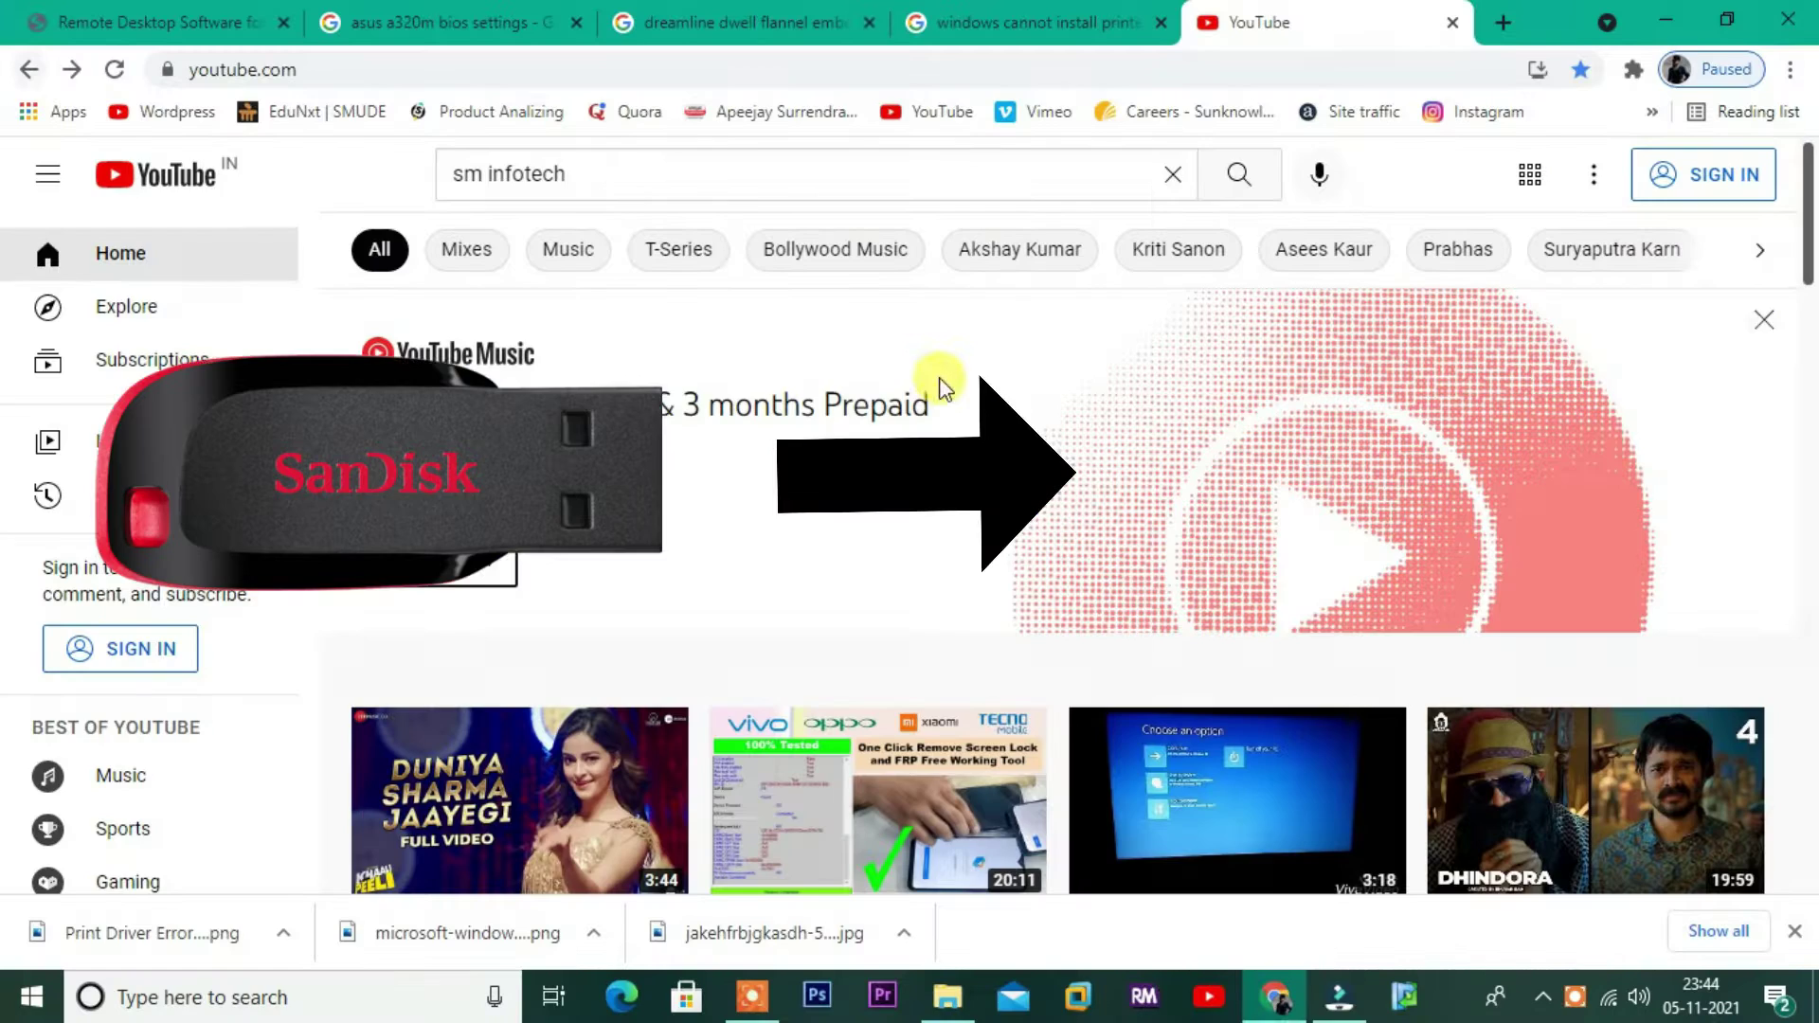
- Search YouTube for "sm infotech" and open the SM Infotech channel
text(sm infotech)
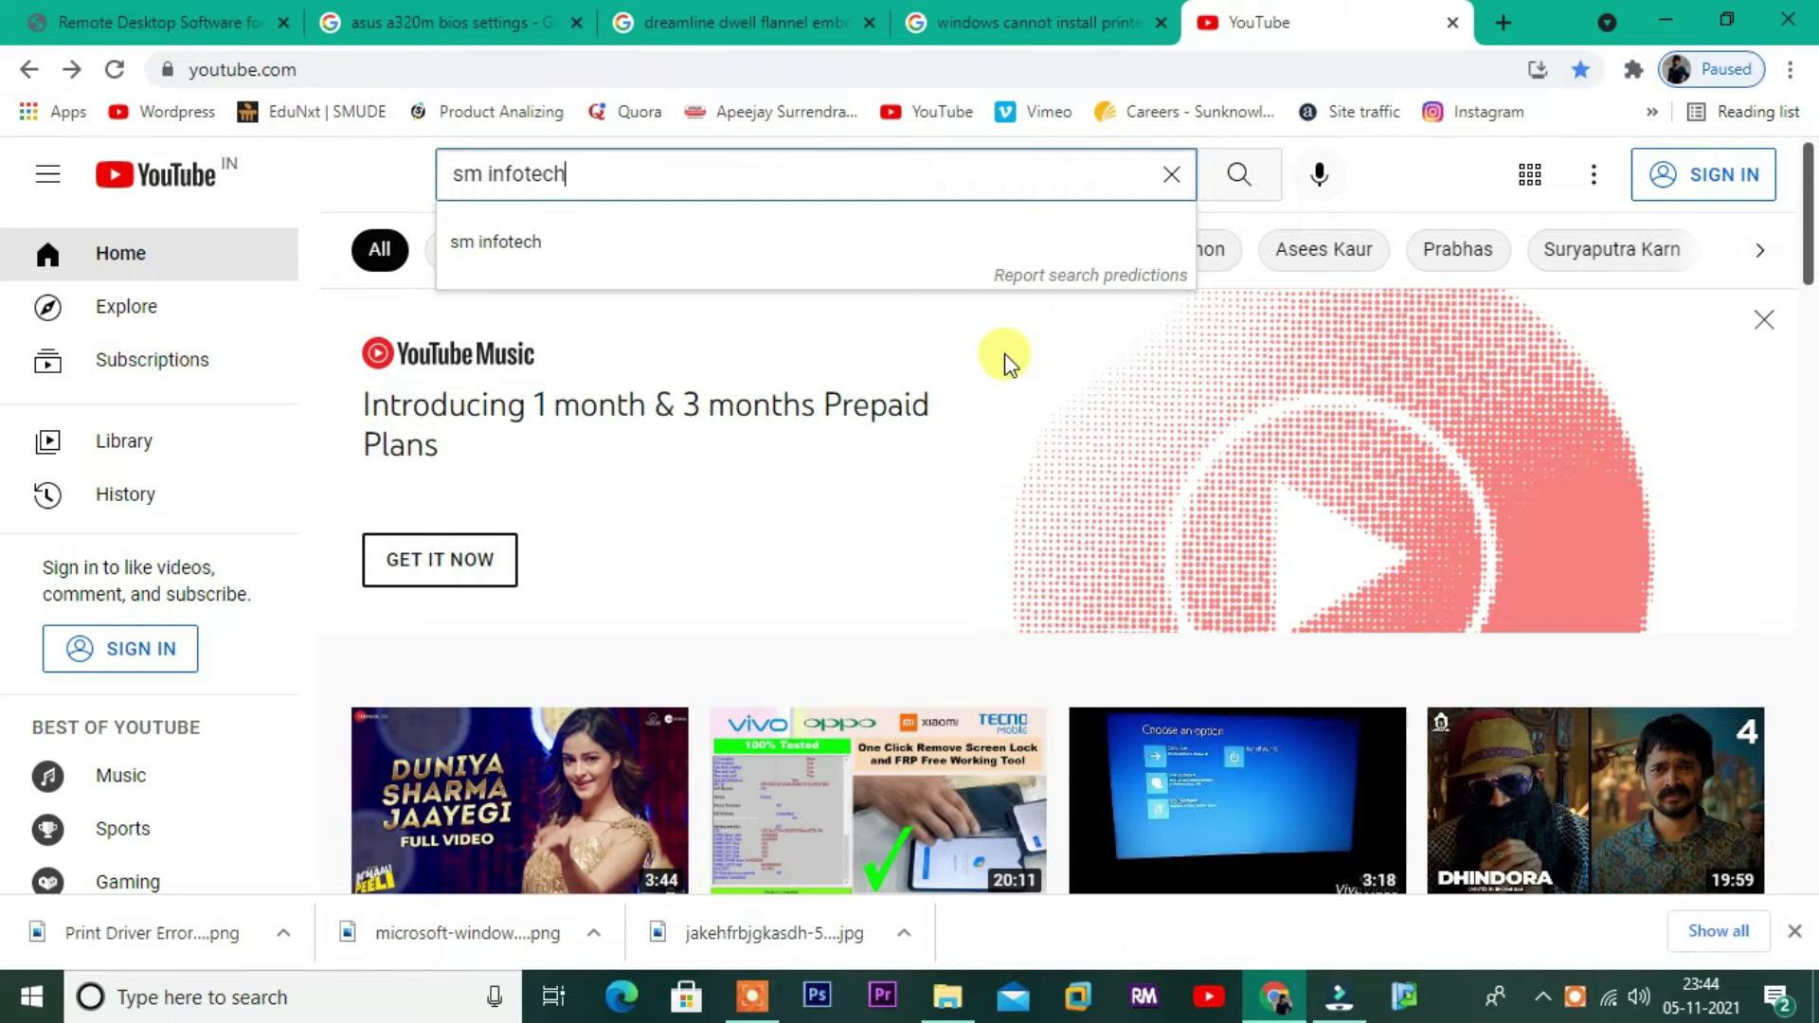
key(Return)
scroll(986, 417, down, 5)
scroll(966, 464, down, 3)
click(910, 250)
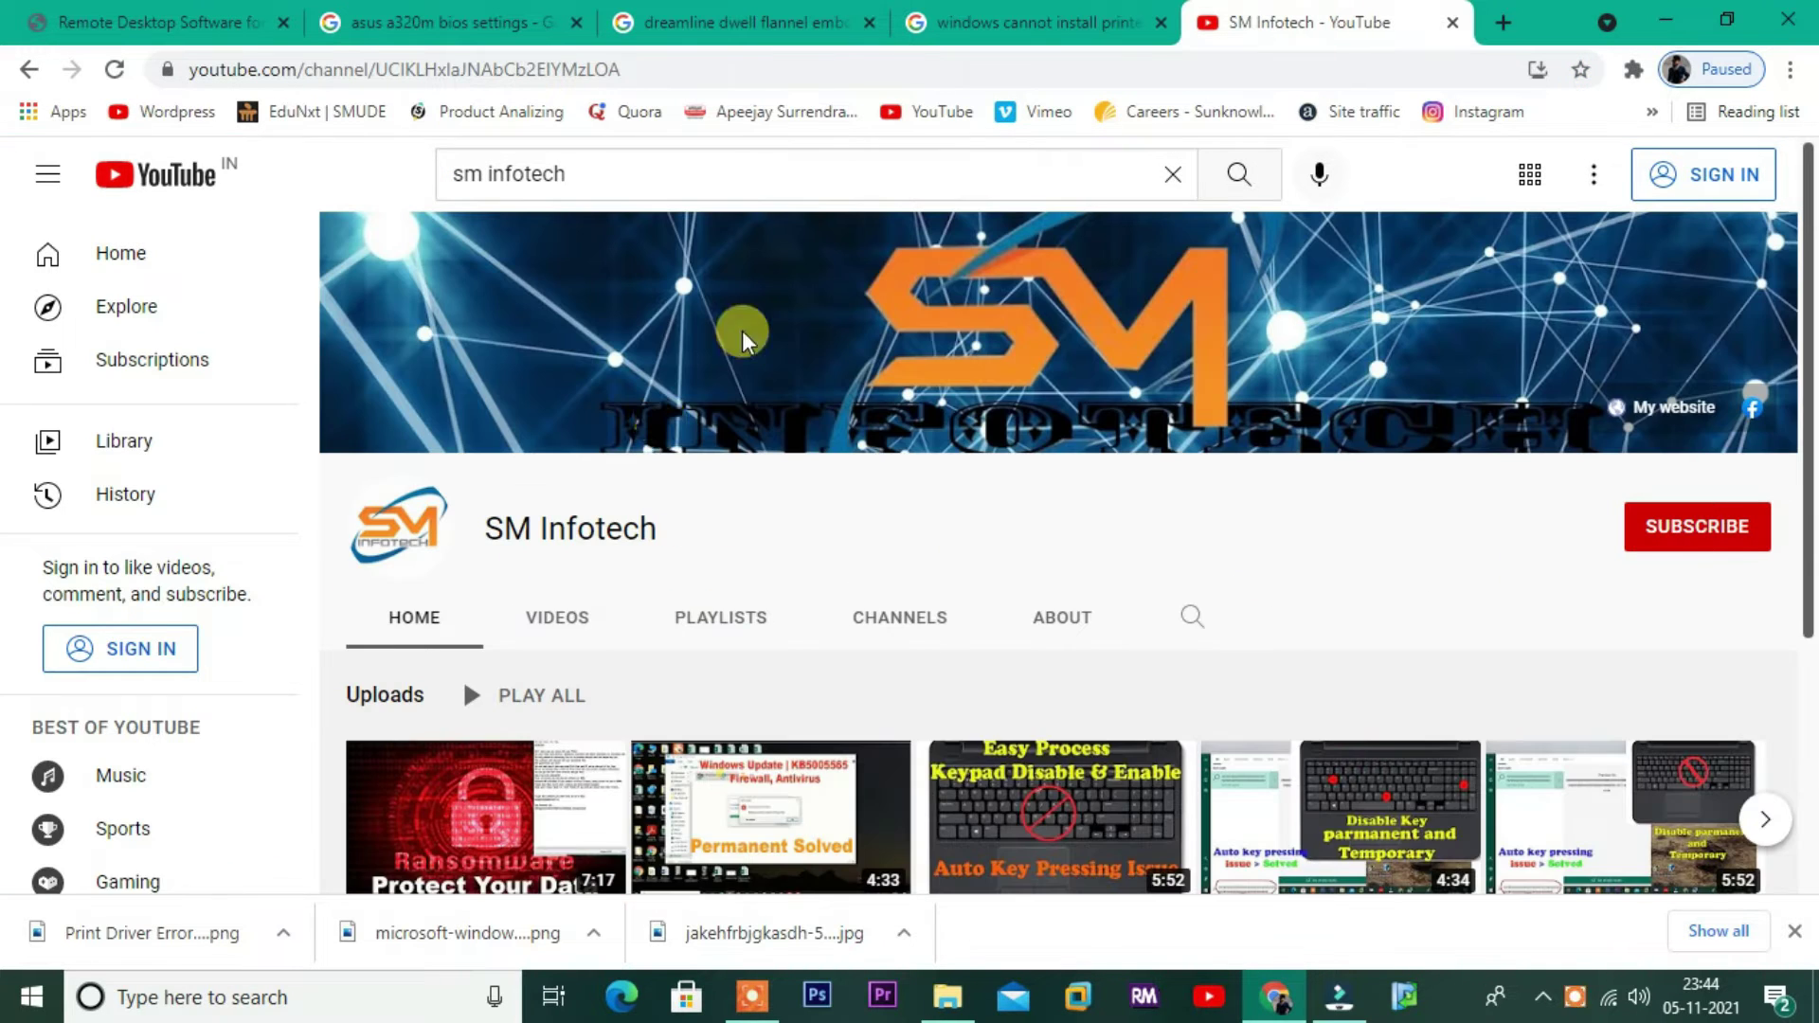
- Open the SM Infotech channel's list of uploaded videos and look through it
click(1066, 602)
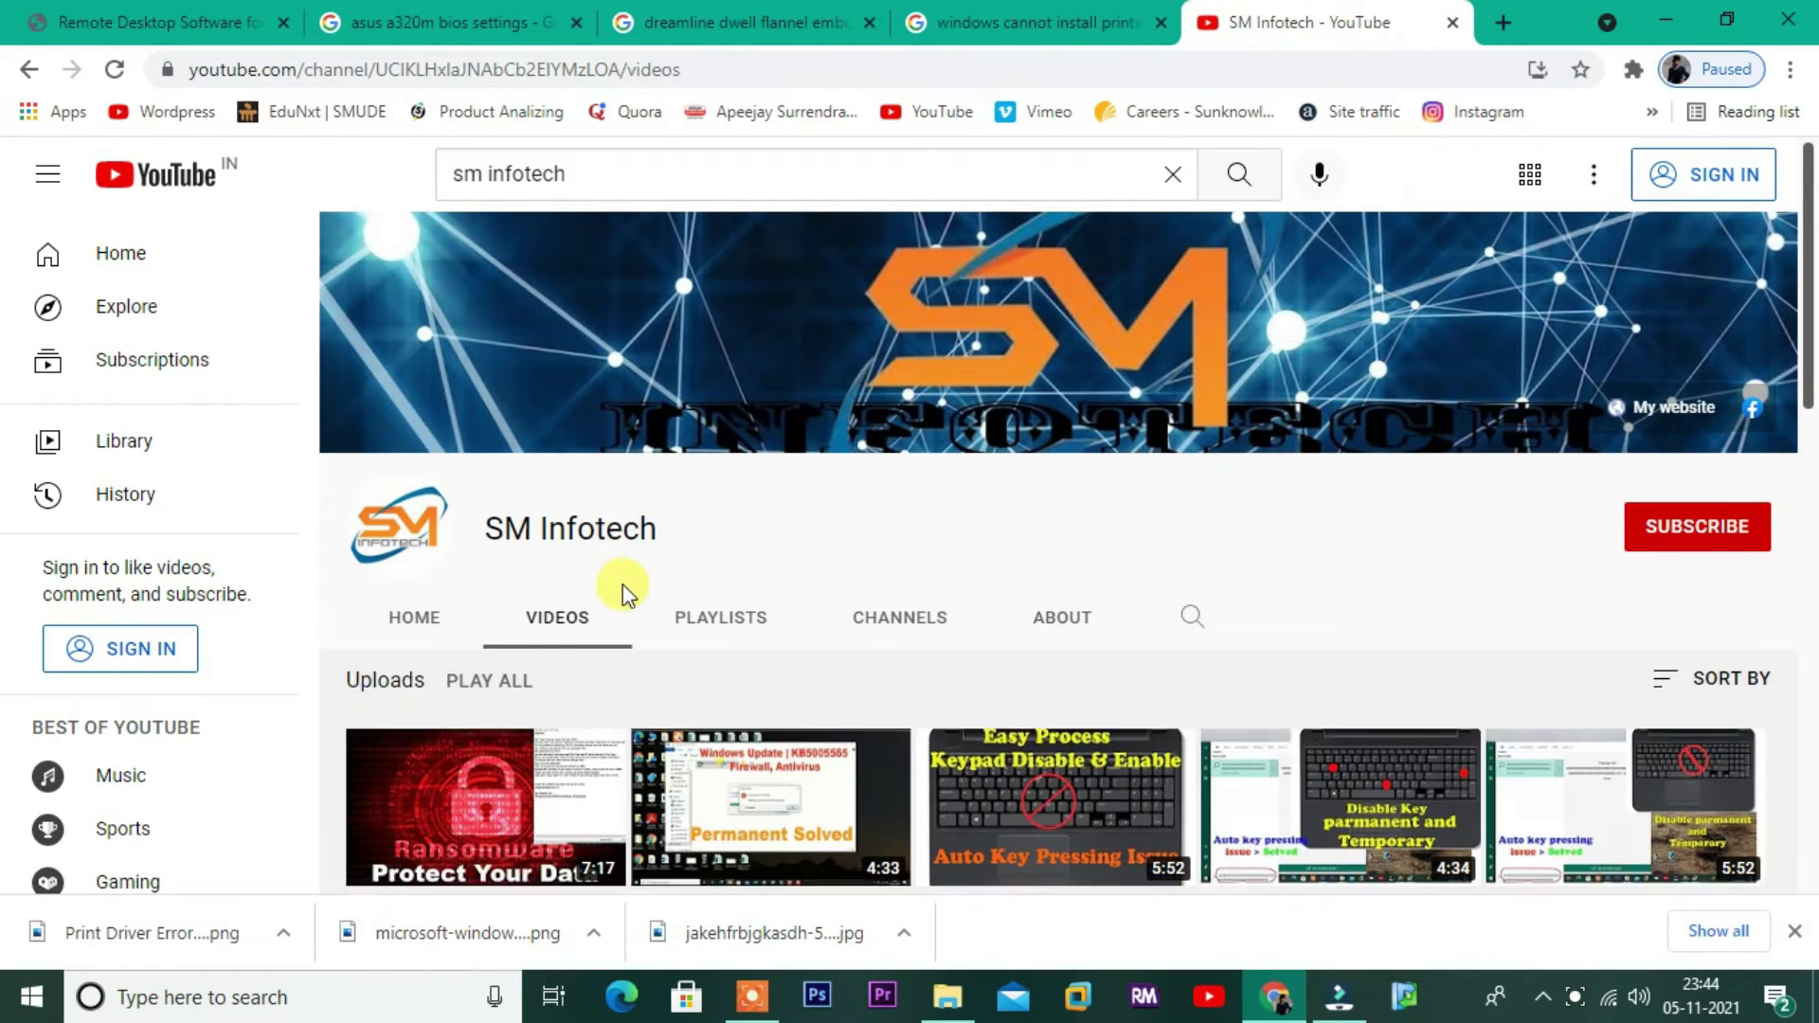
scroll(1015, 601, down, 6)
scroll(540, 610, up, 5)
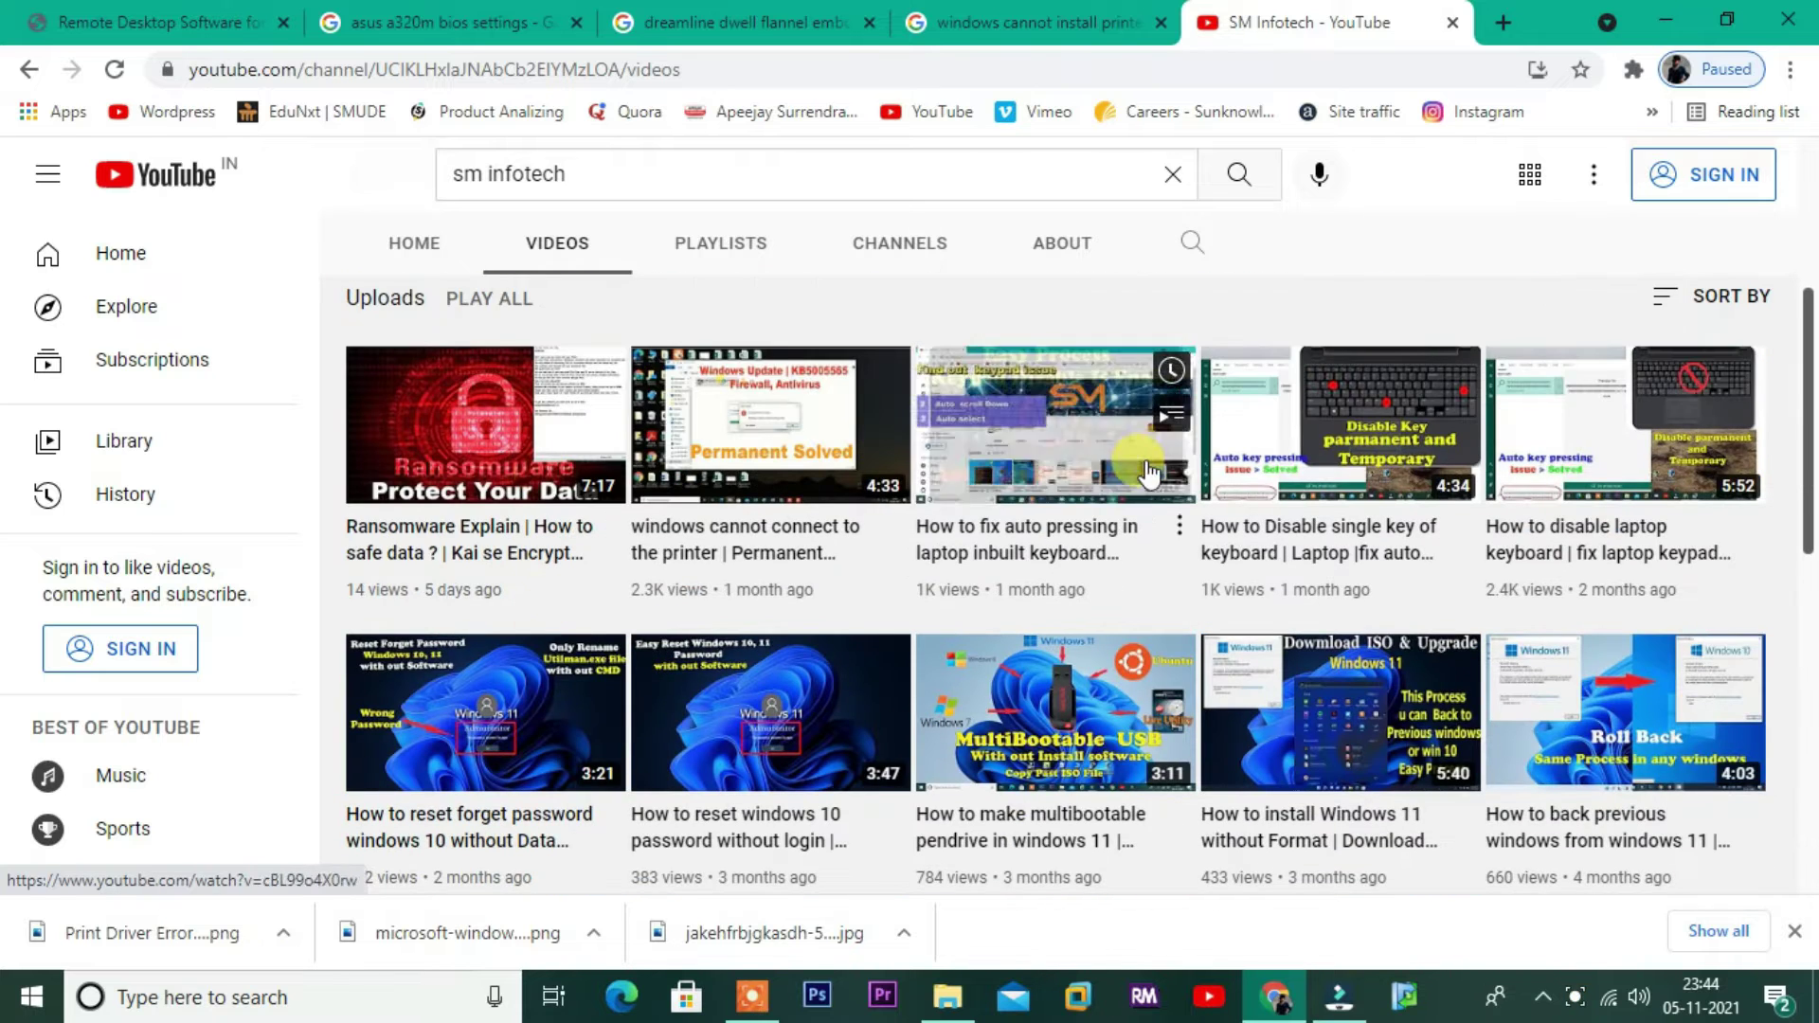
scroll(987, 426, down, 1)
scroll(1326, 445, up, 5)
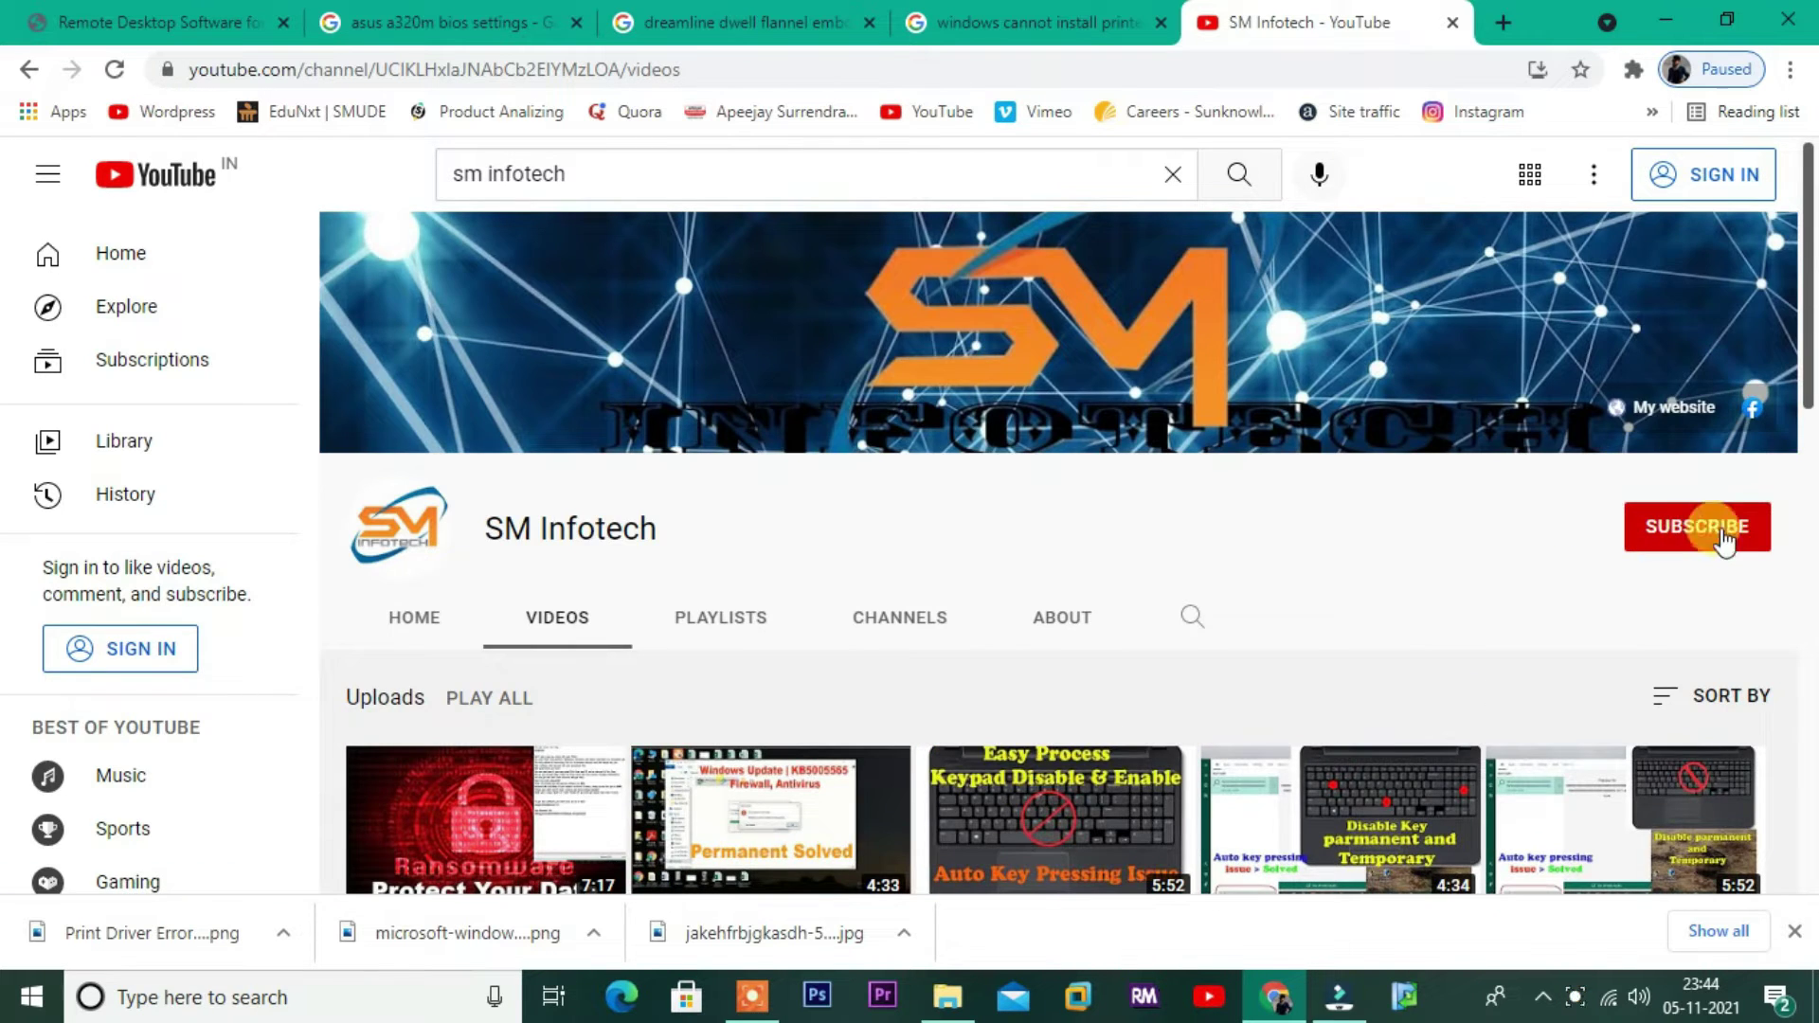
- Open the website linked on the SM Infotech channel and look through its services and testimonials
click(1655, 404)
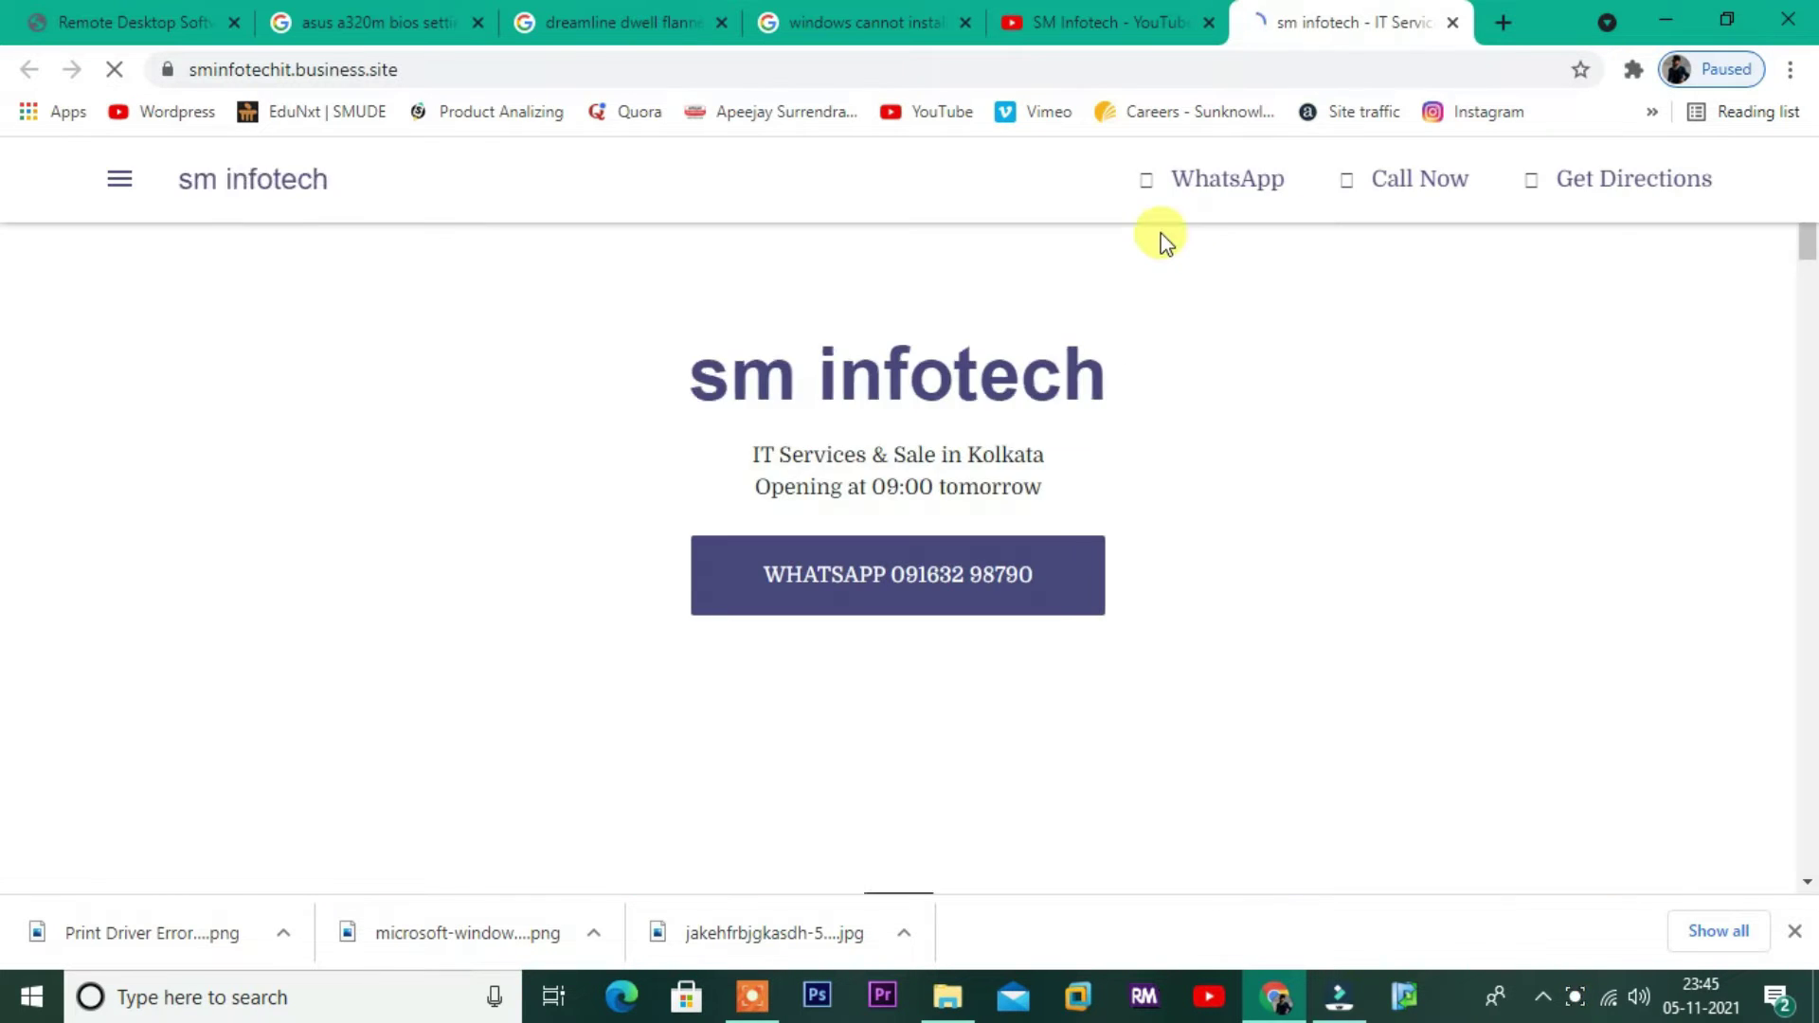
scroll(928, 475, down, 5)
scroll(1259, 272, down, 5)
scroll(1259, 292, up, 2)
scroll(1352, 426, down, 1)
scroll(1280, 246, down, 3)
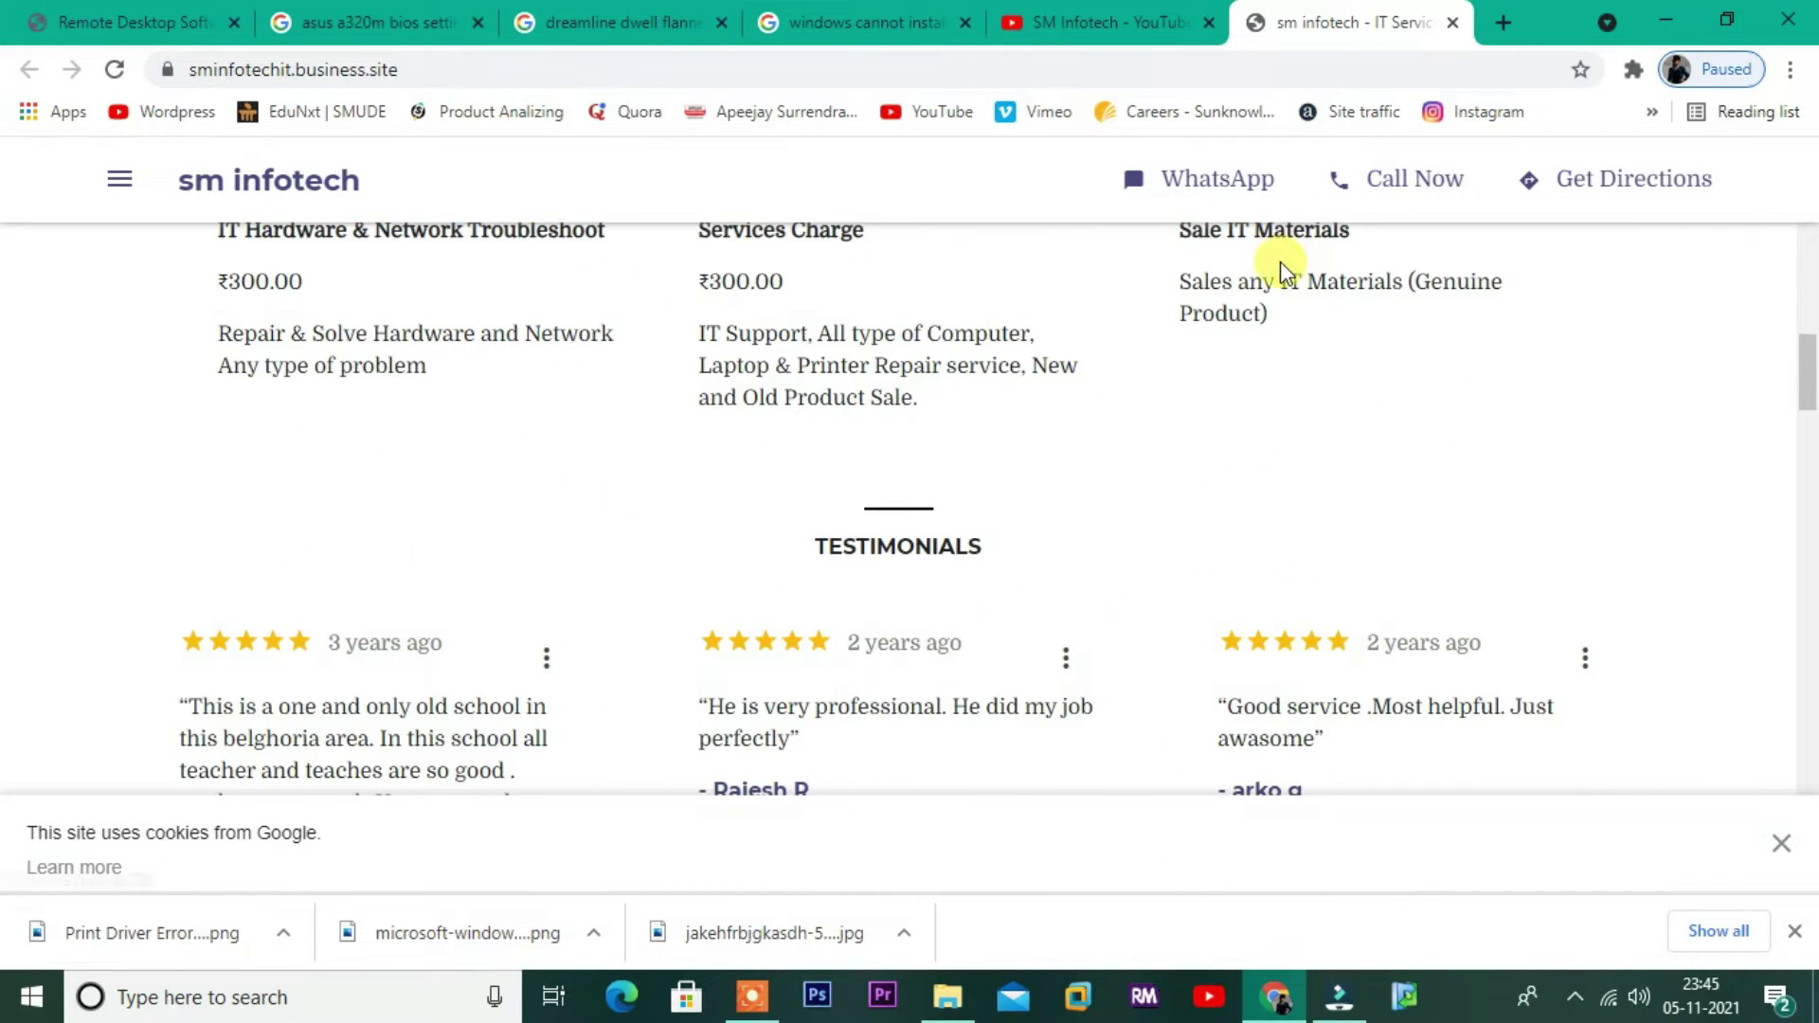
scroll(1277, 284, up, 10)
scroll(619, 495, down, 15)
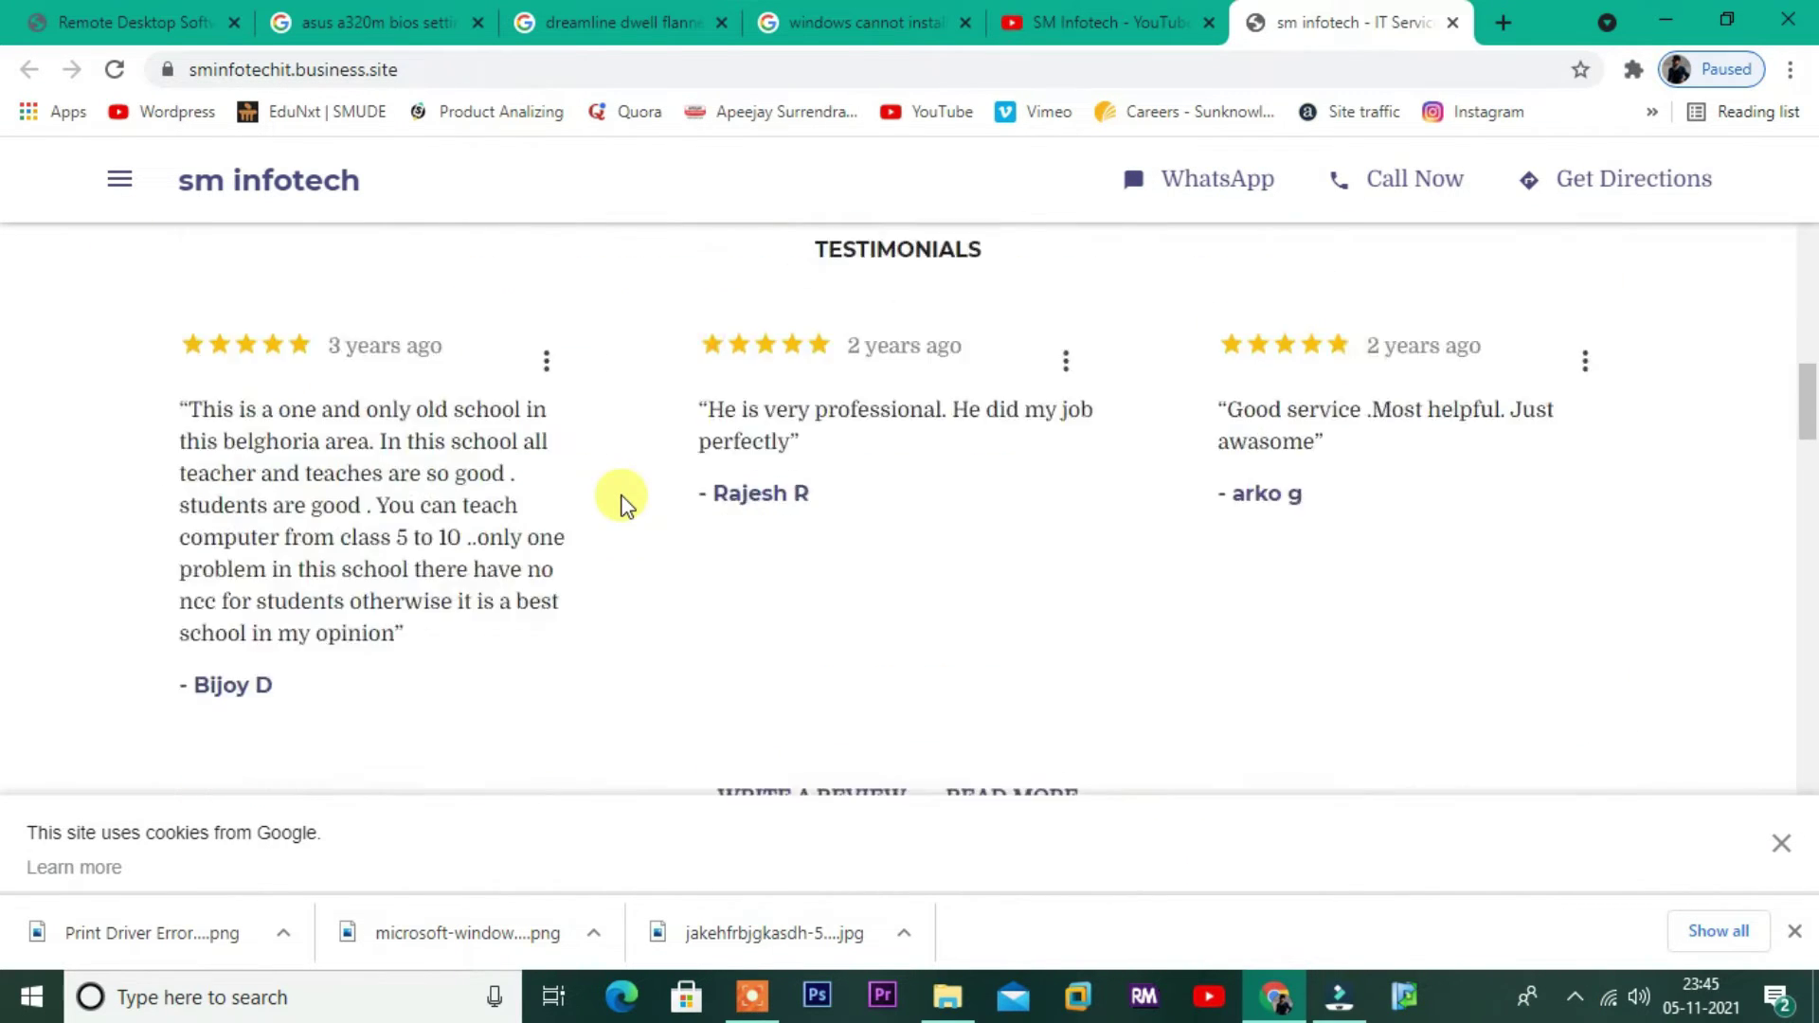
scroll(622, 509, down, 5)
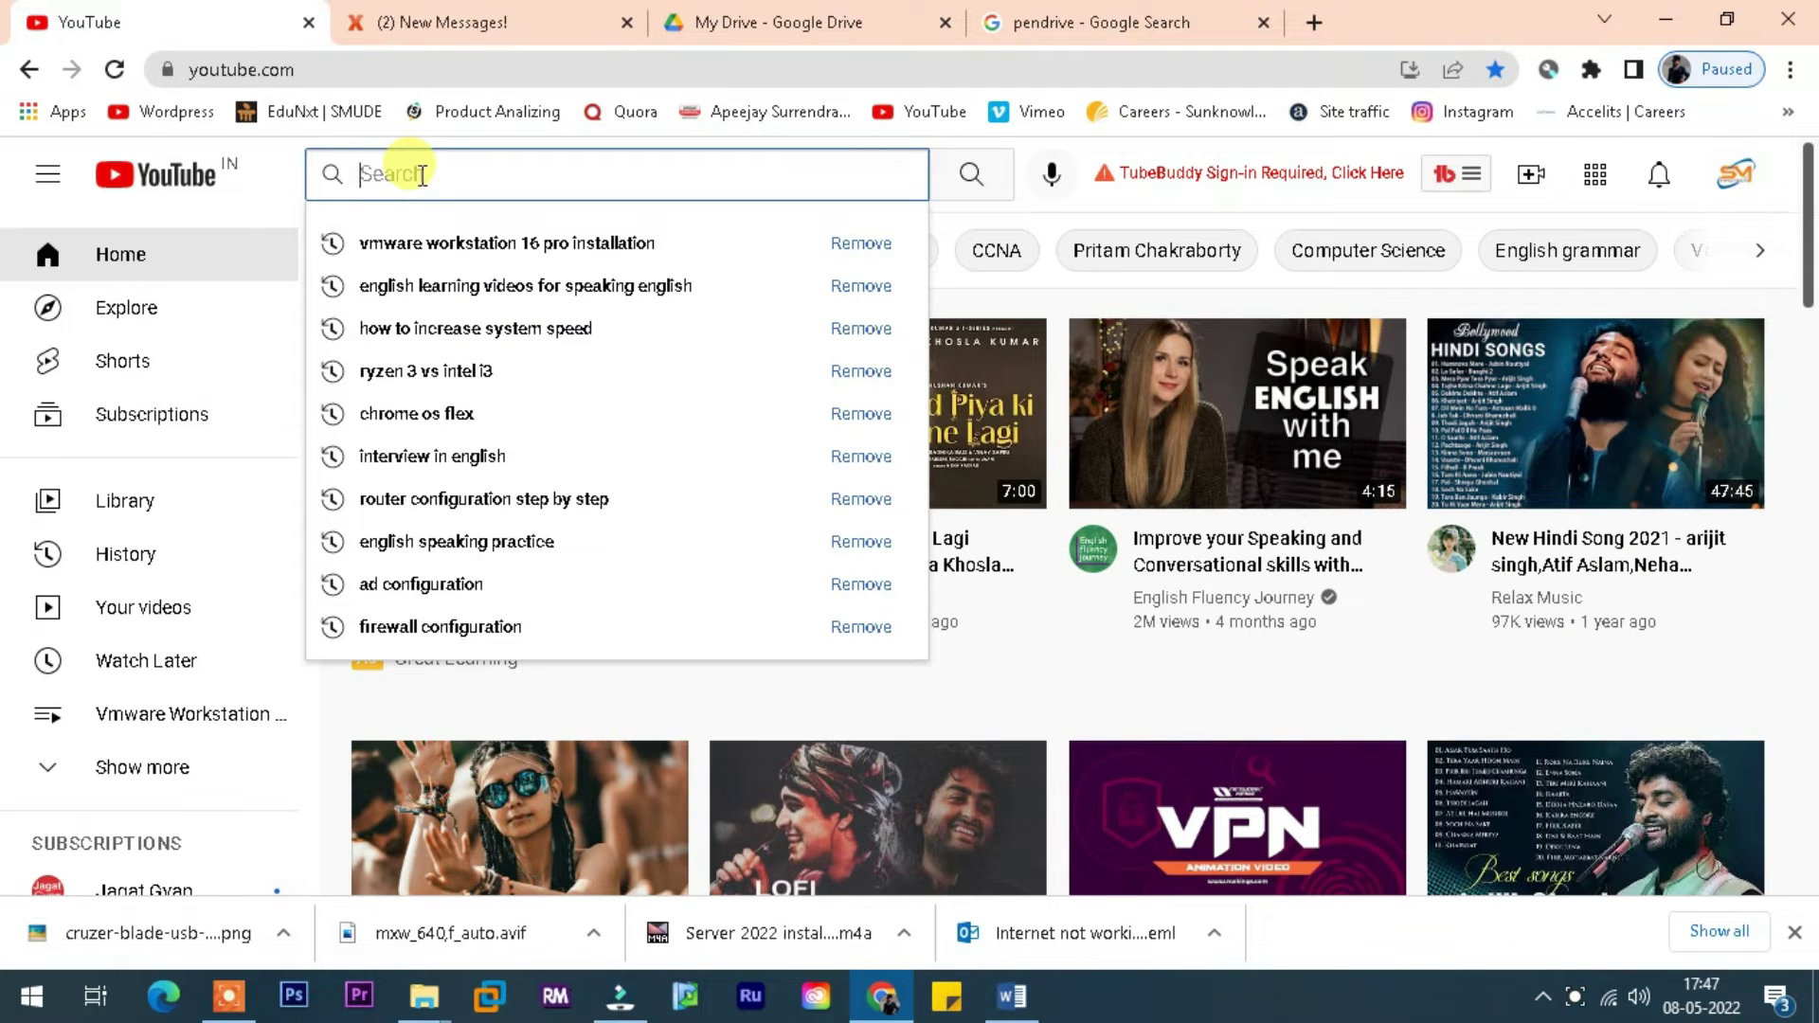
- Search YouTube for "vmware sm infotech" and look through the VMware Workstation 16 Pro installation videos
text(vmware sm info)
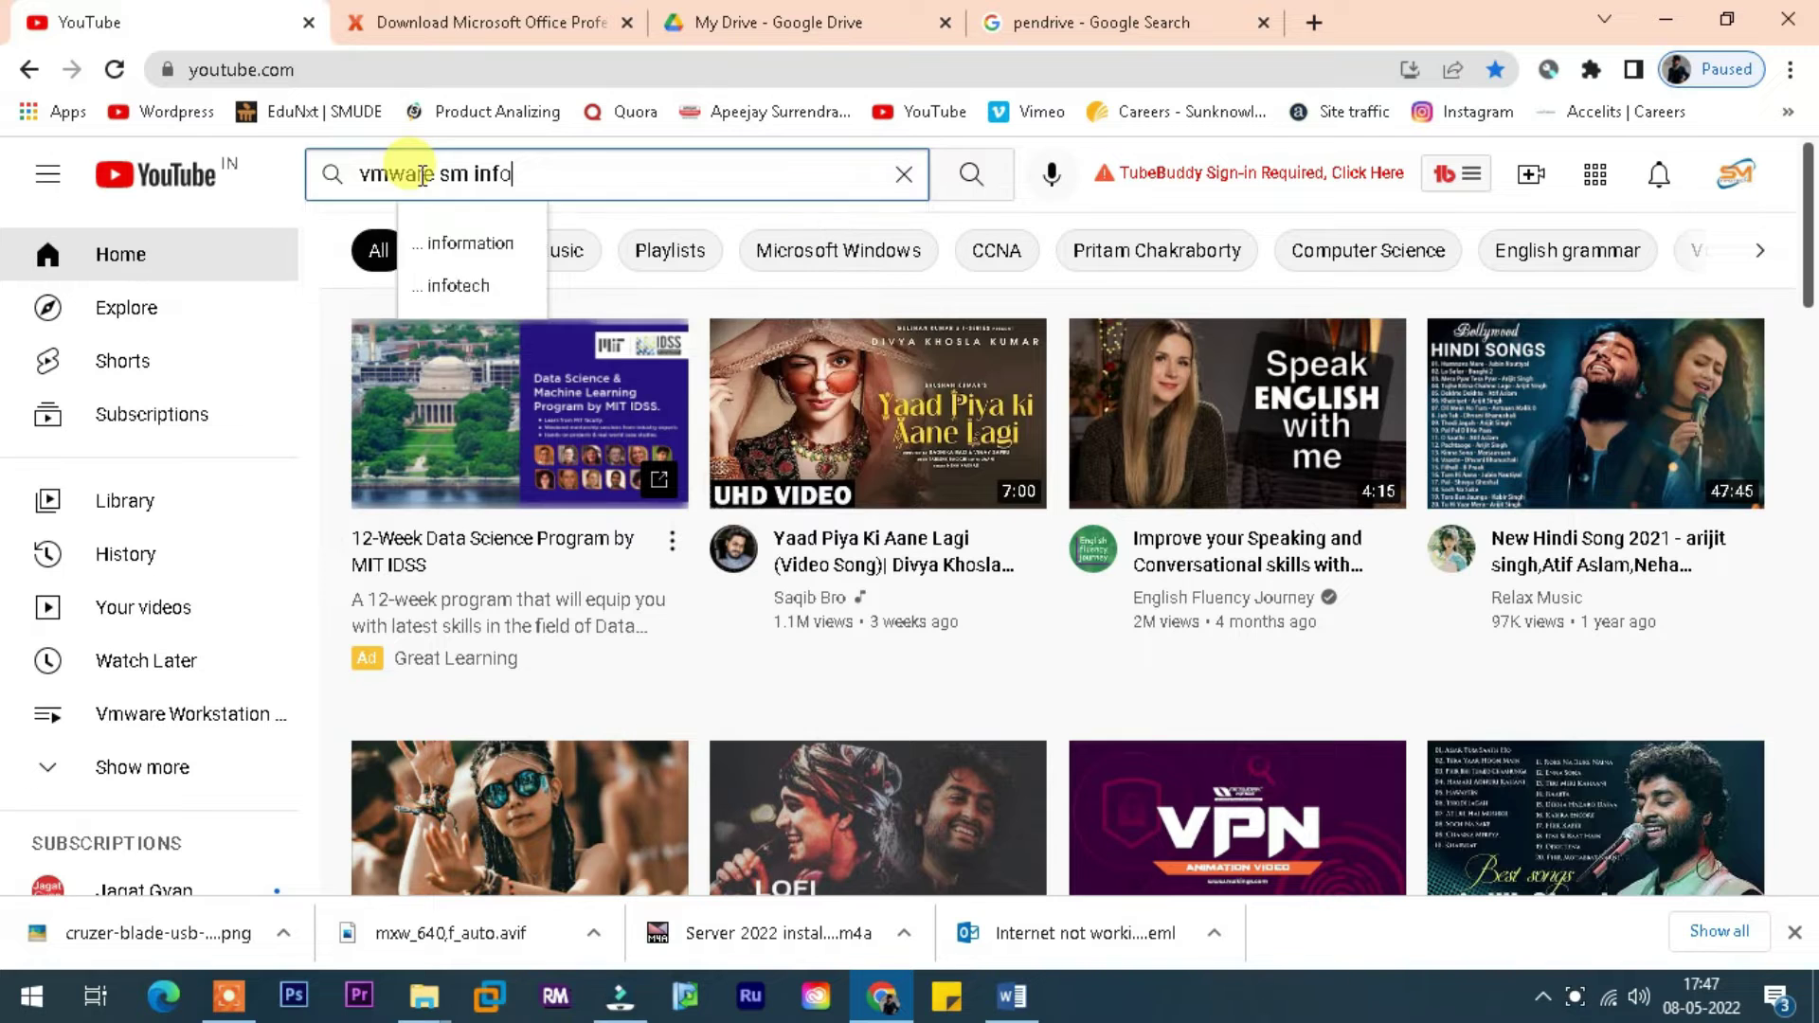
text(tech)
key(Return)
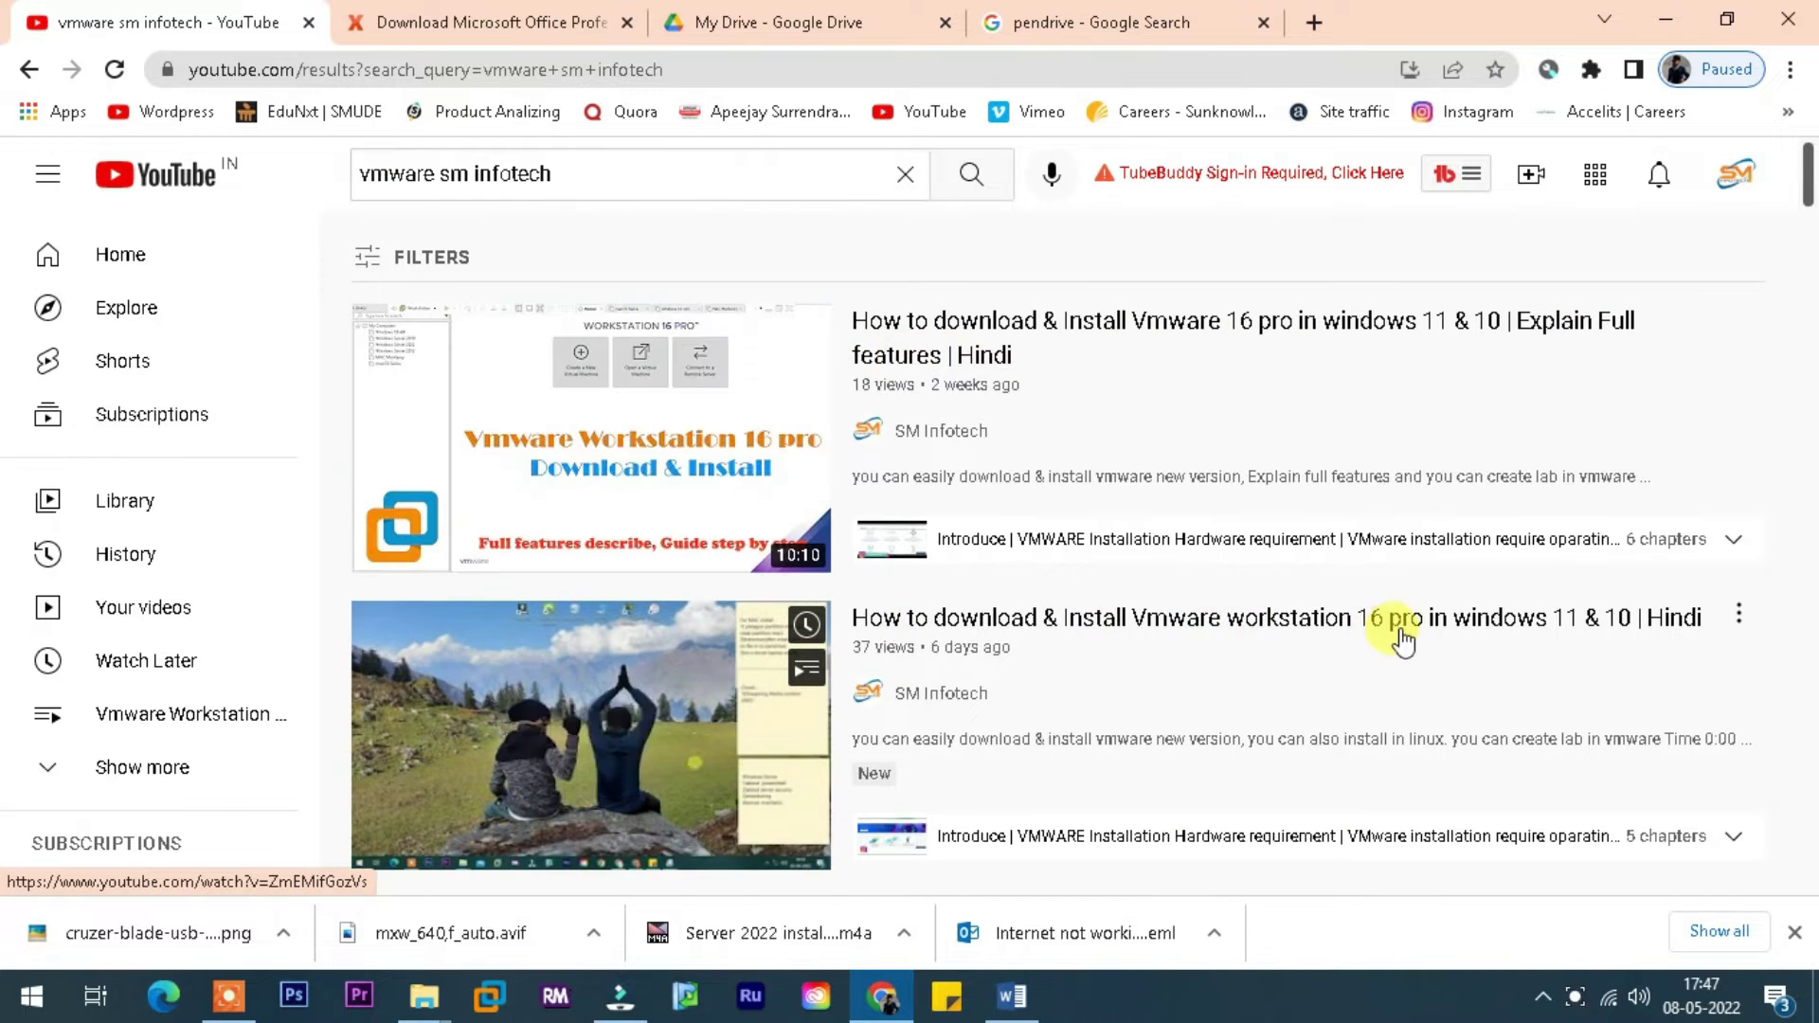
scroll(1402, 642, down, 3)
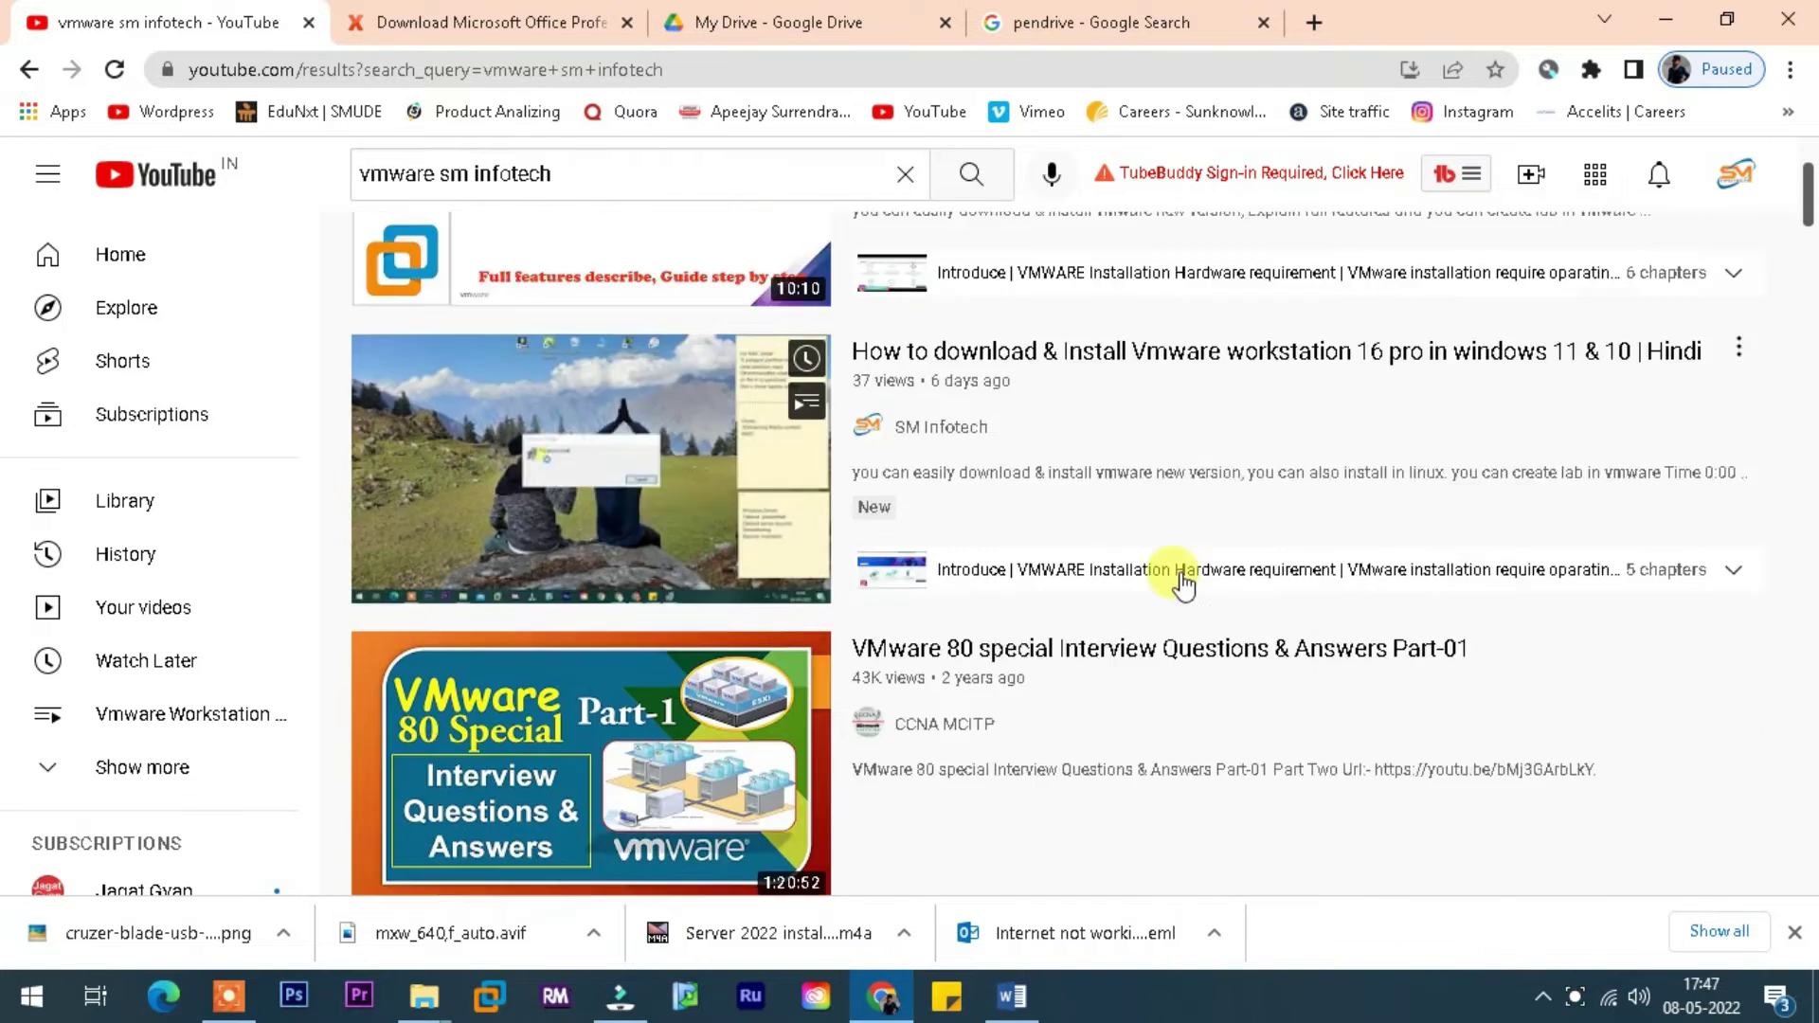
scroll(1183, 585, down, 4)
click(874, 629)
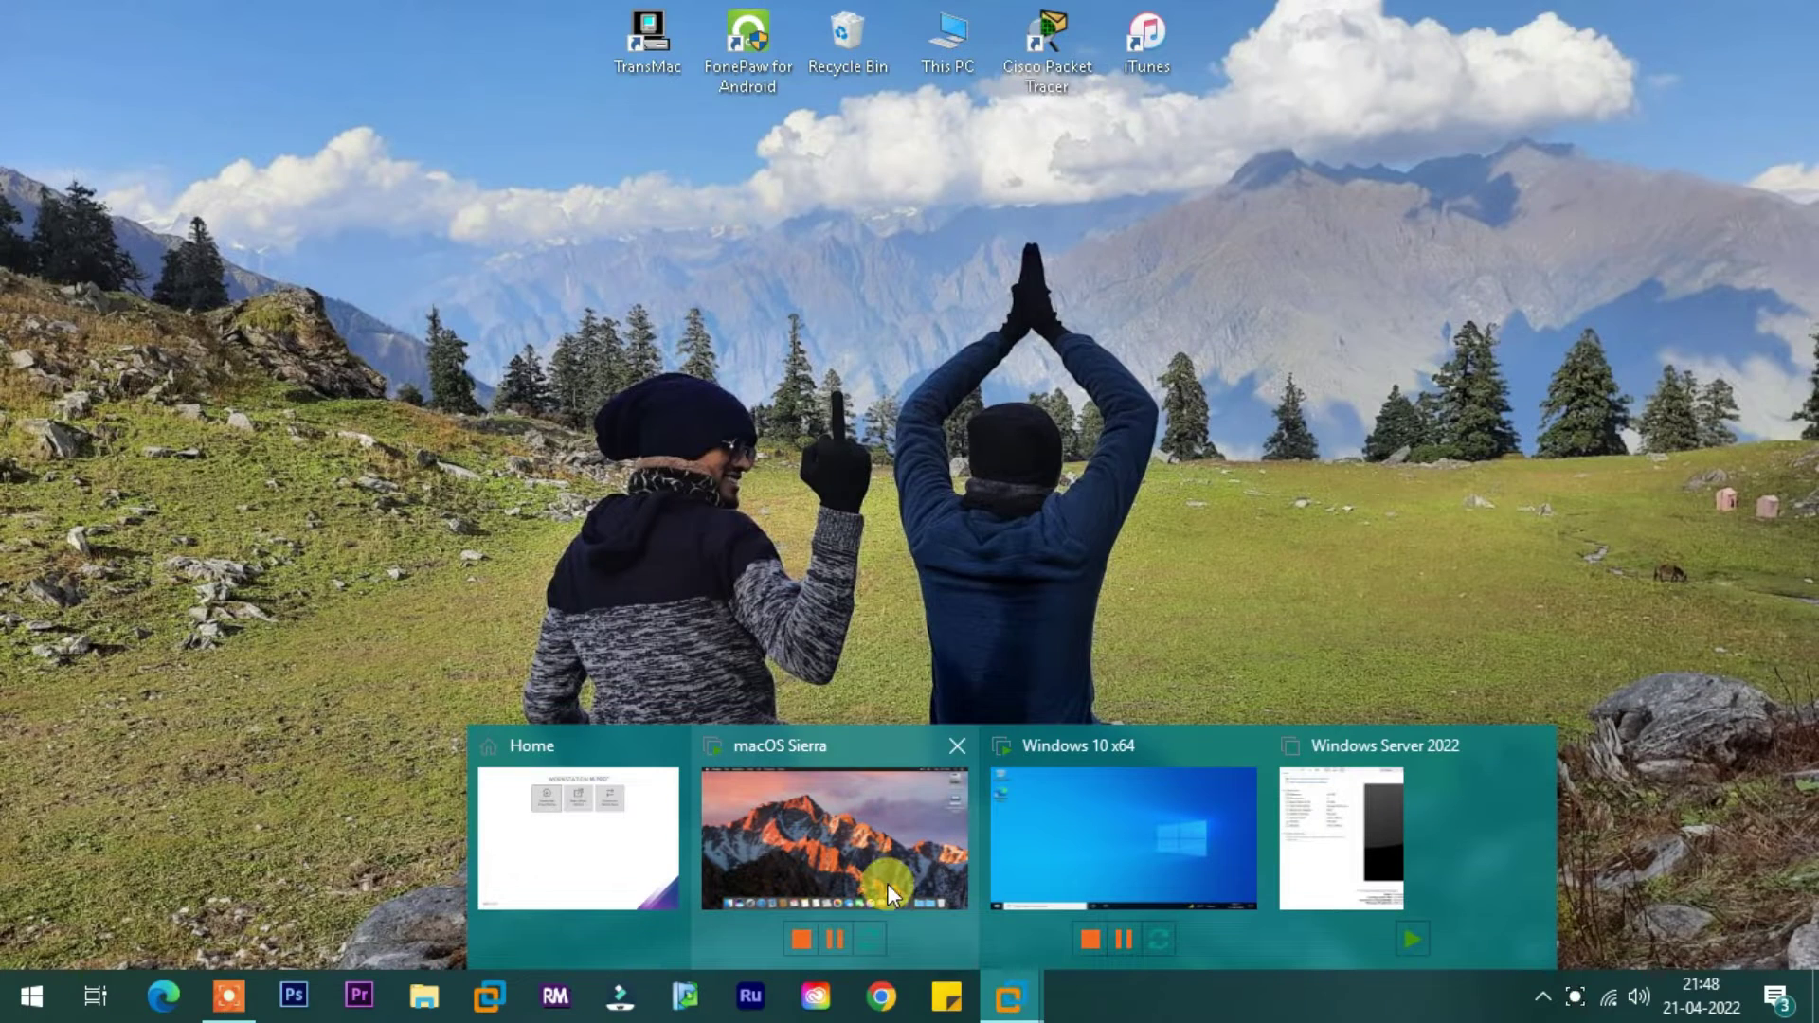
- Switch to VMware Workstation and view the macOS Sierra, Windows 10 x64 and Windows Server 2022 virtual machines
click(582, 841)
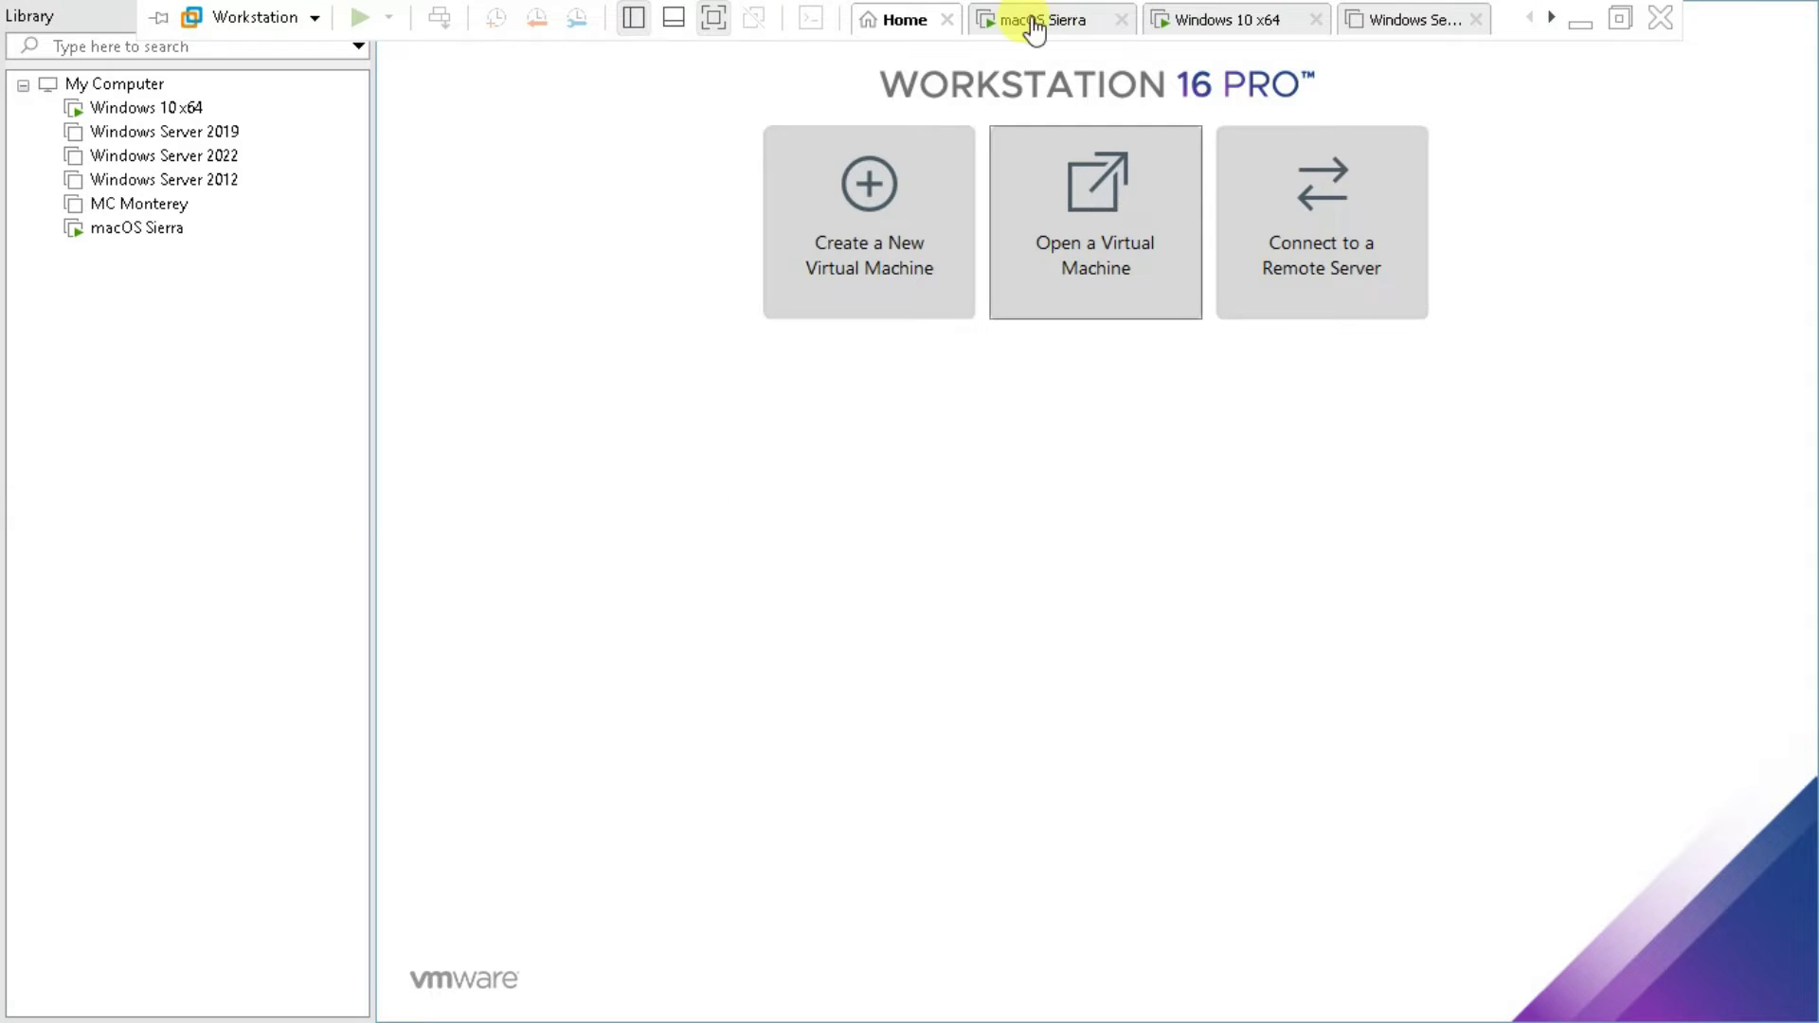
click(1034, 28)
click(1259, 16)
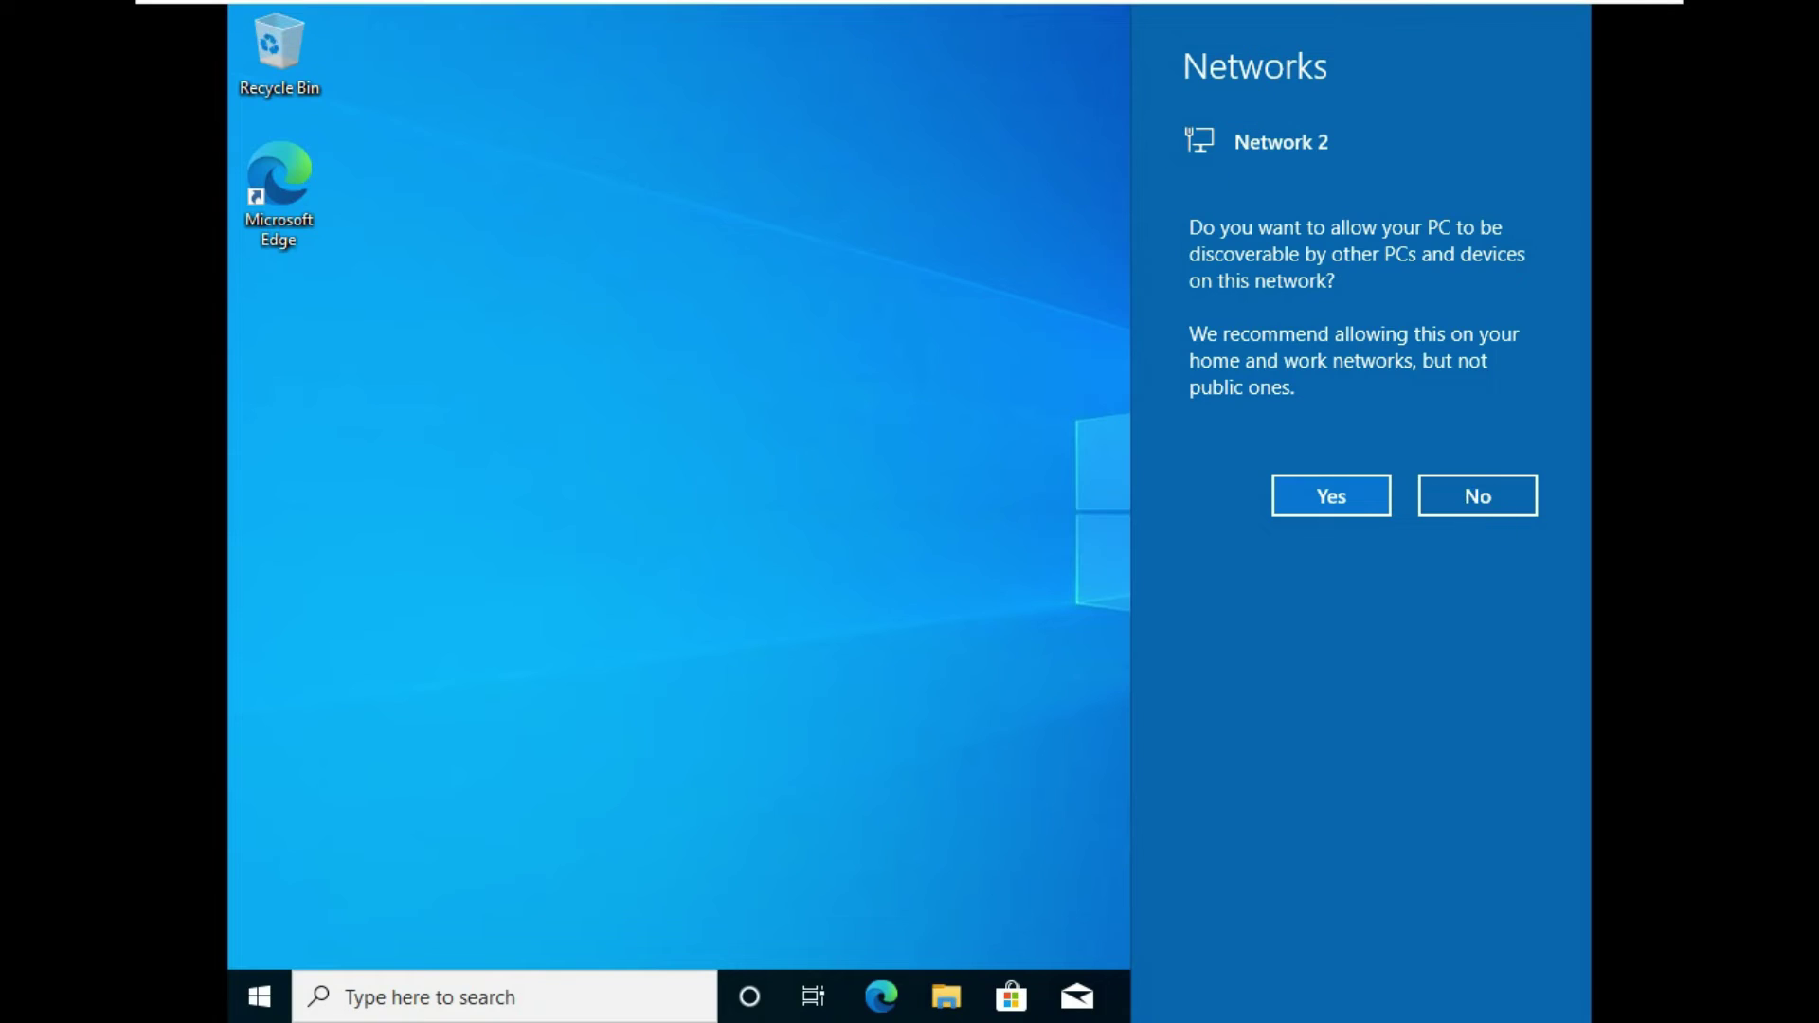
click(1053, 396)
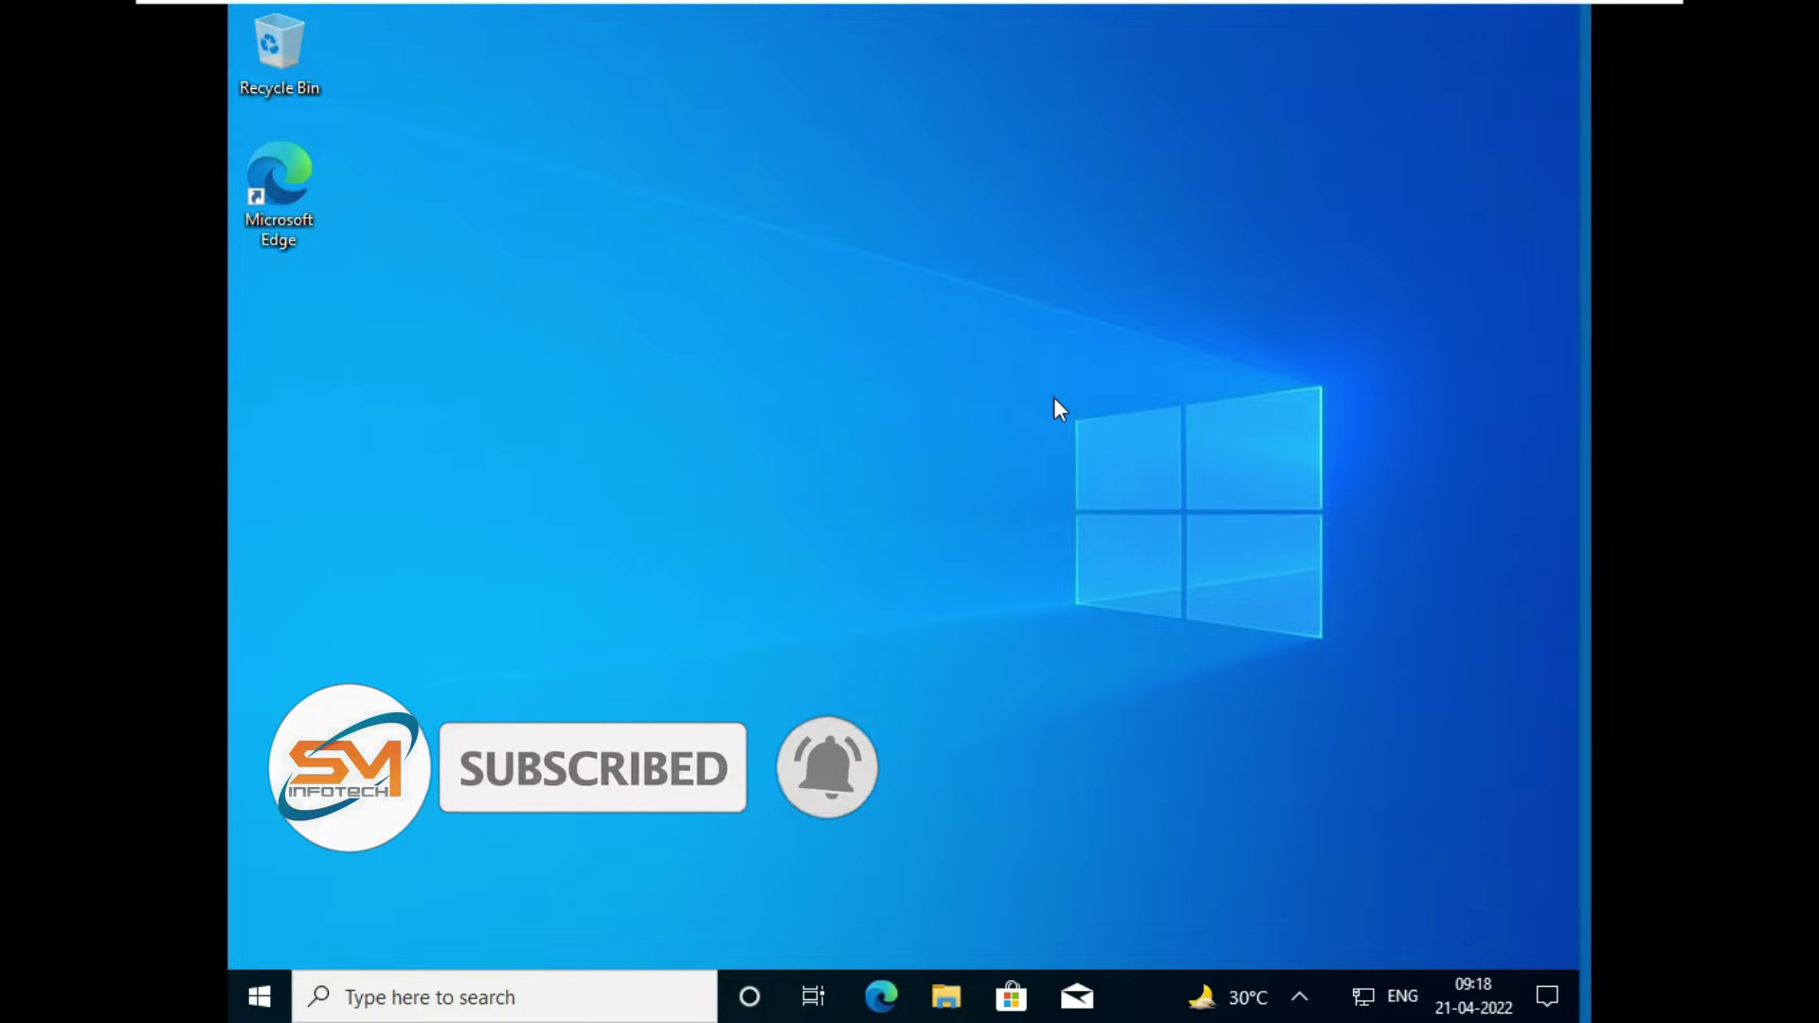
click(1413, 20)
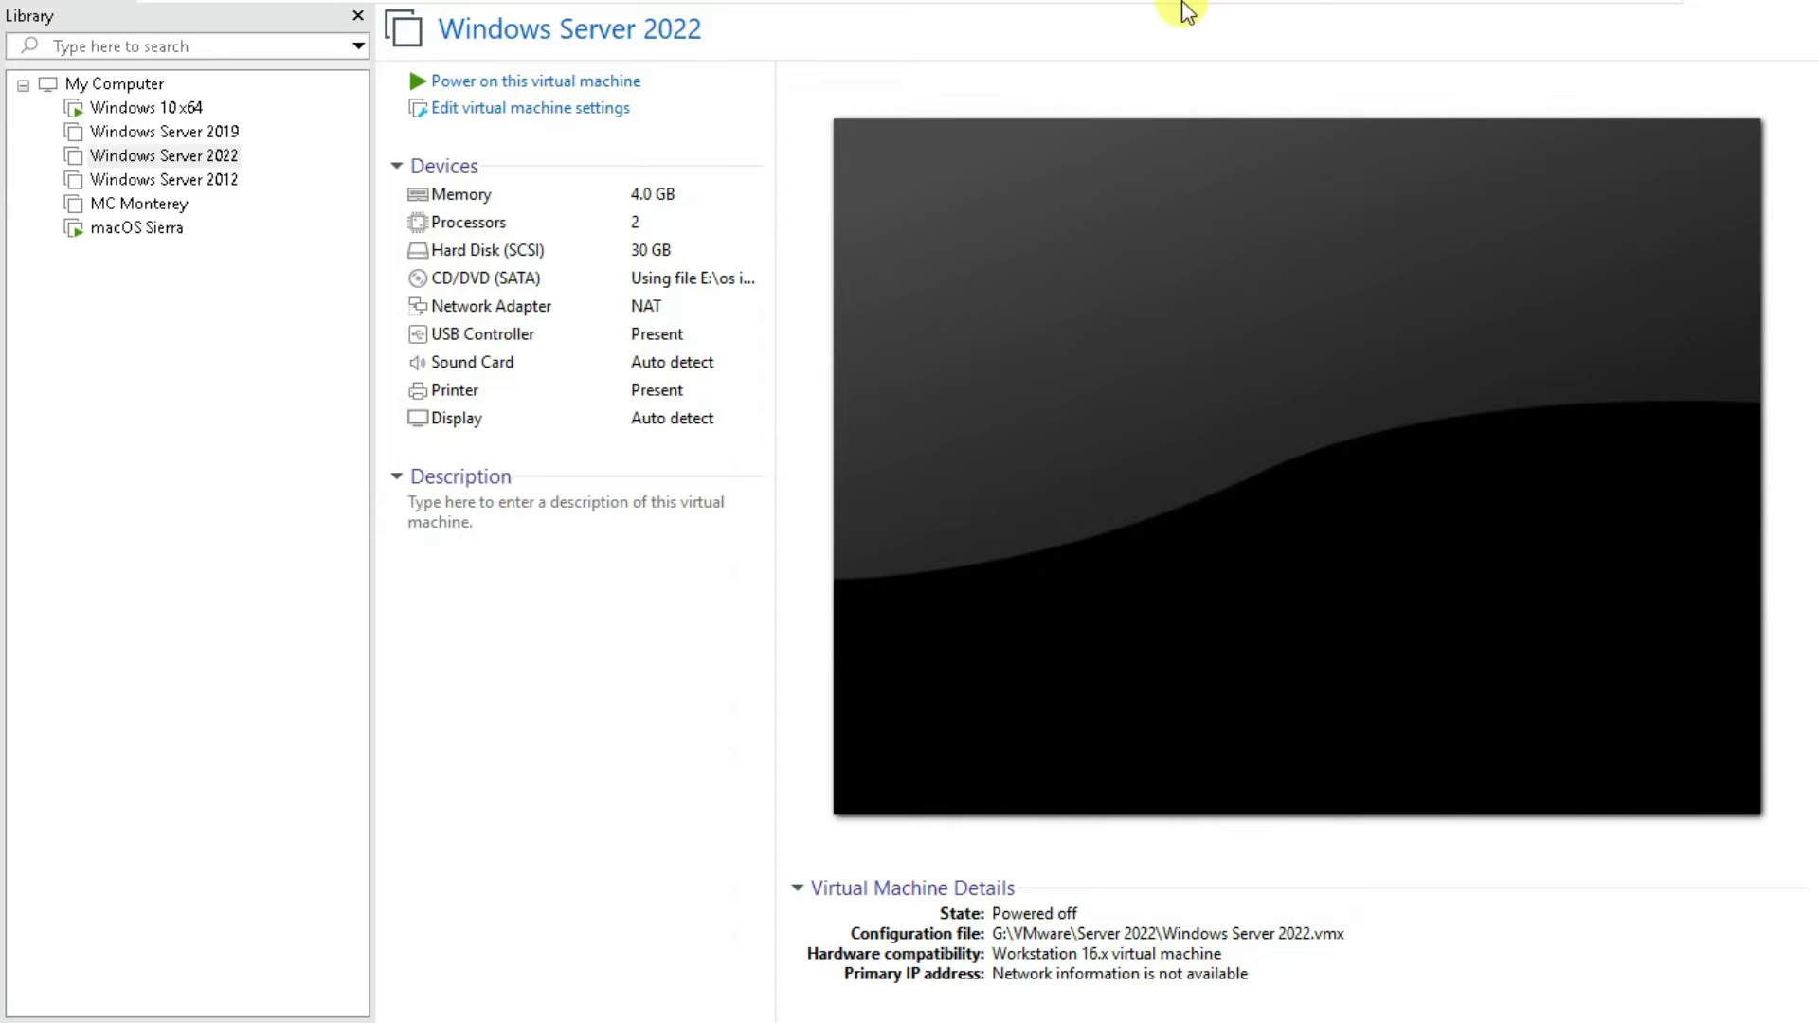
- Start creating a new virtual machine with the Custom (advanced) configuration and Workstation 16.x hardware compatibility
mouse_move(1118, 29)
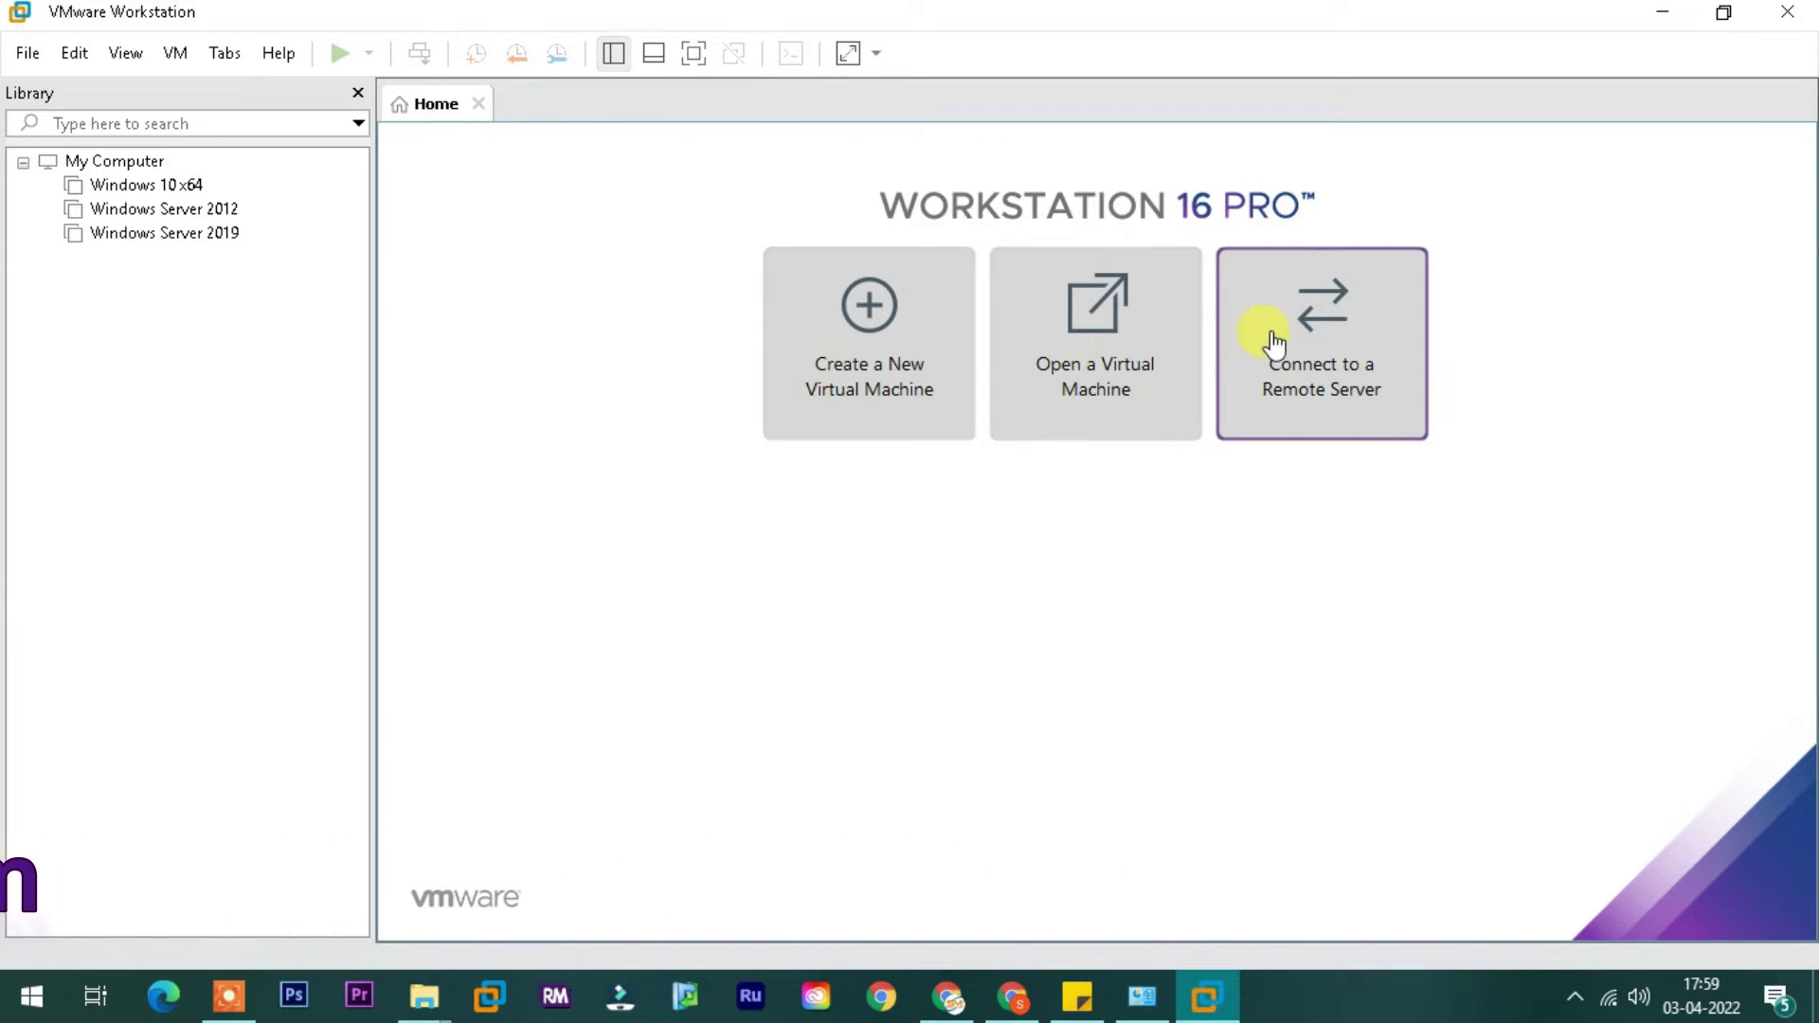
click(895, 354)
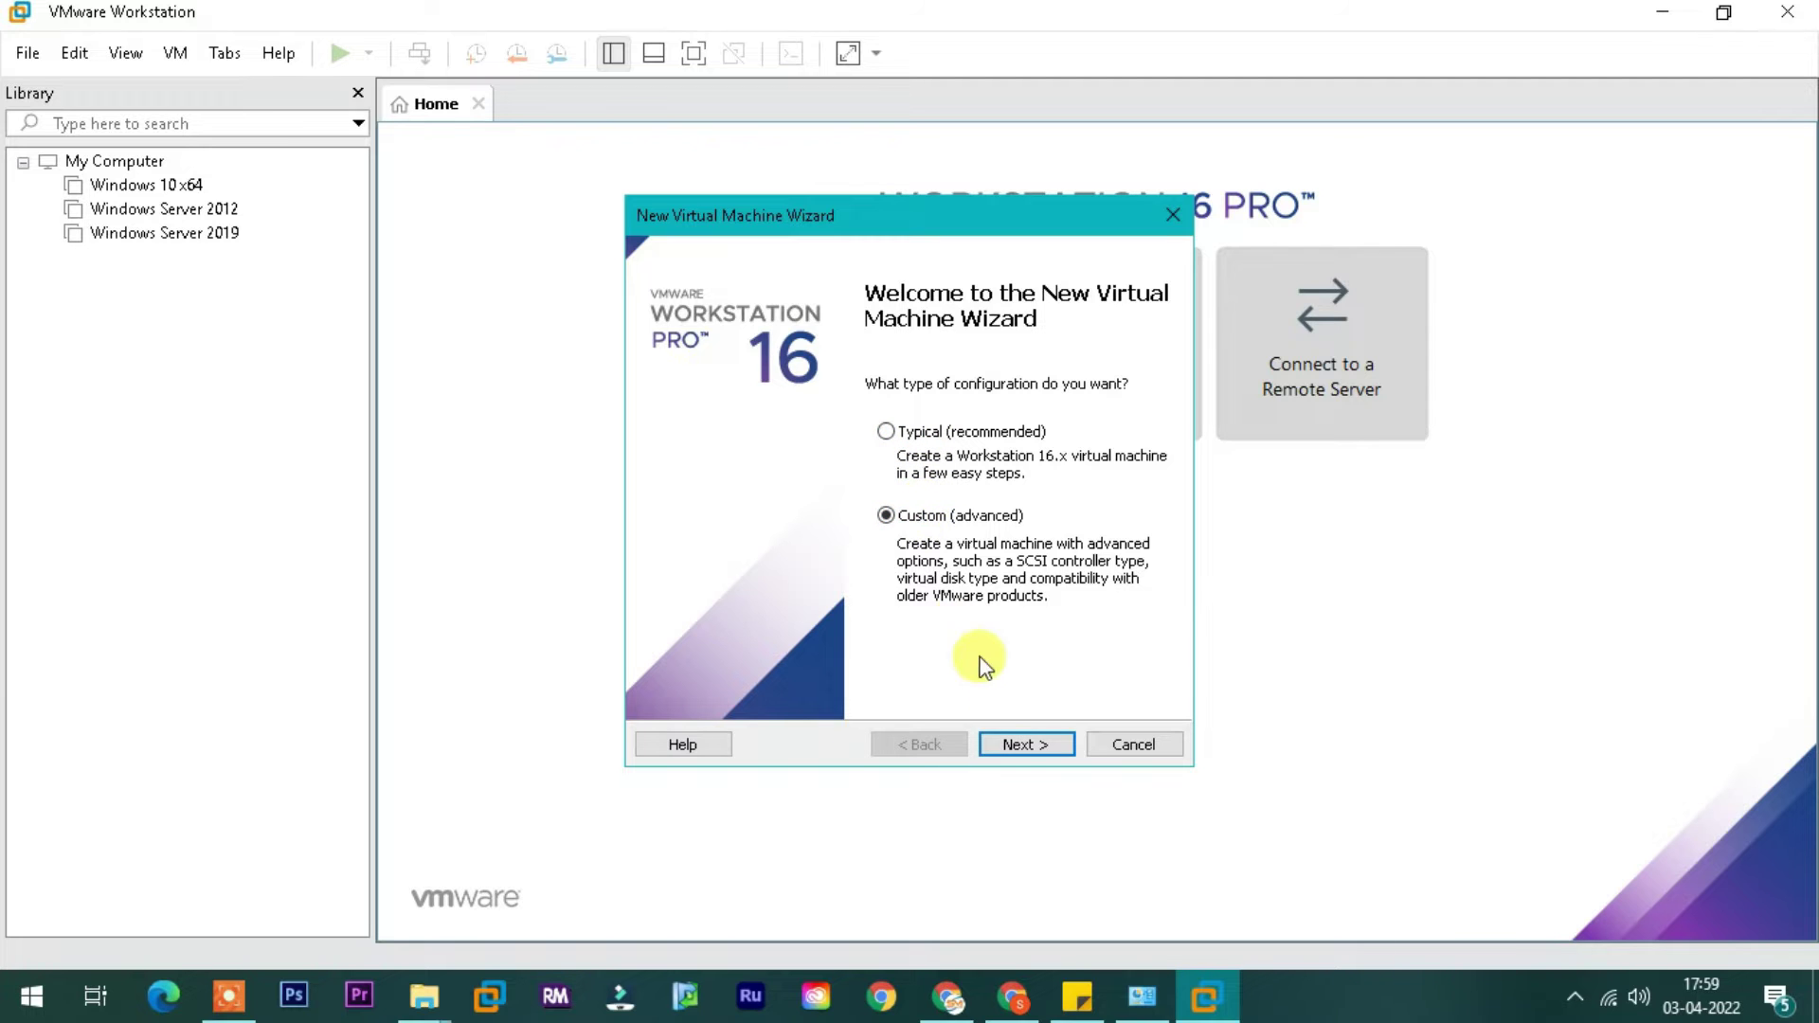
click(1024, 745)
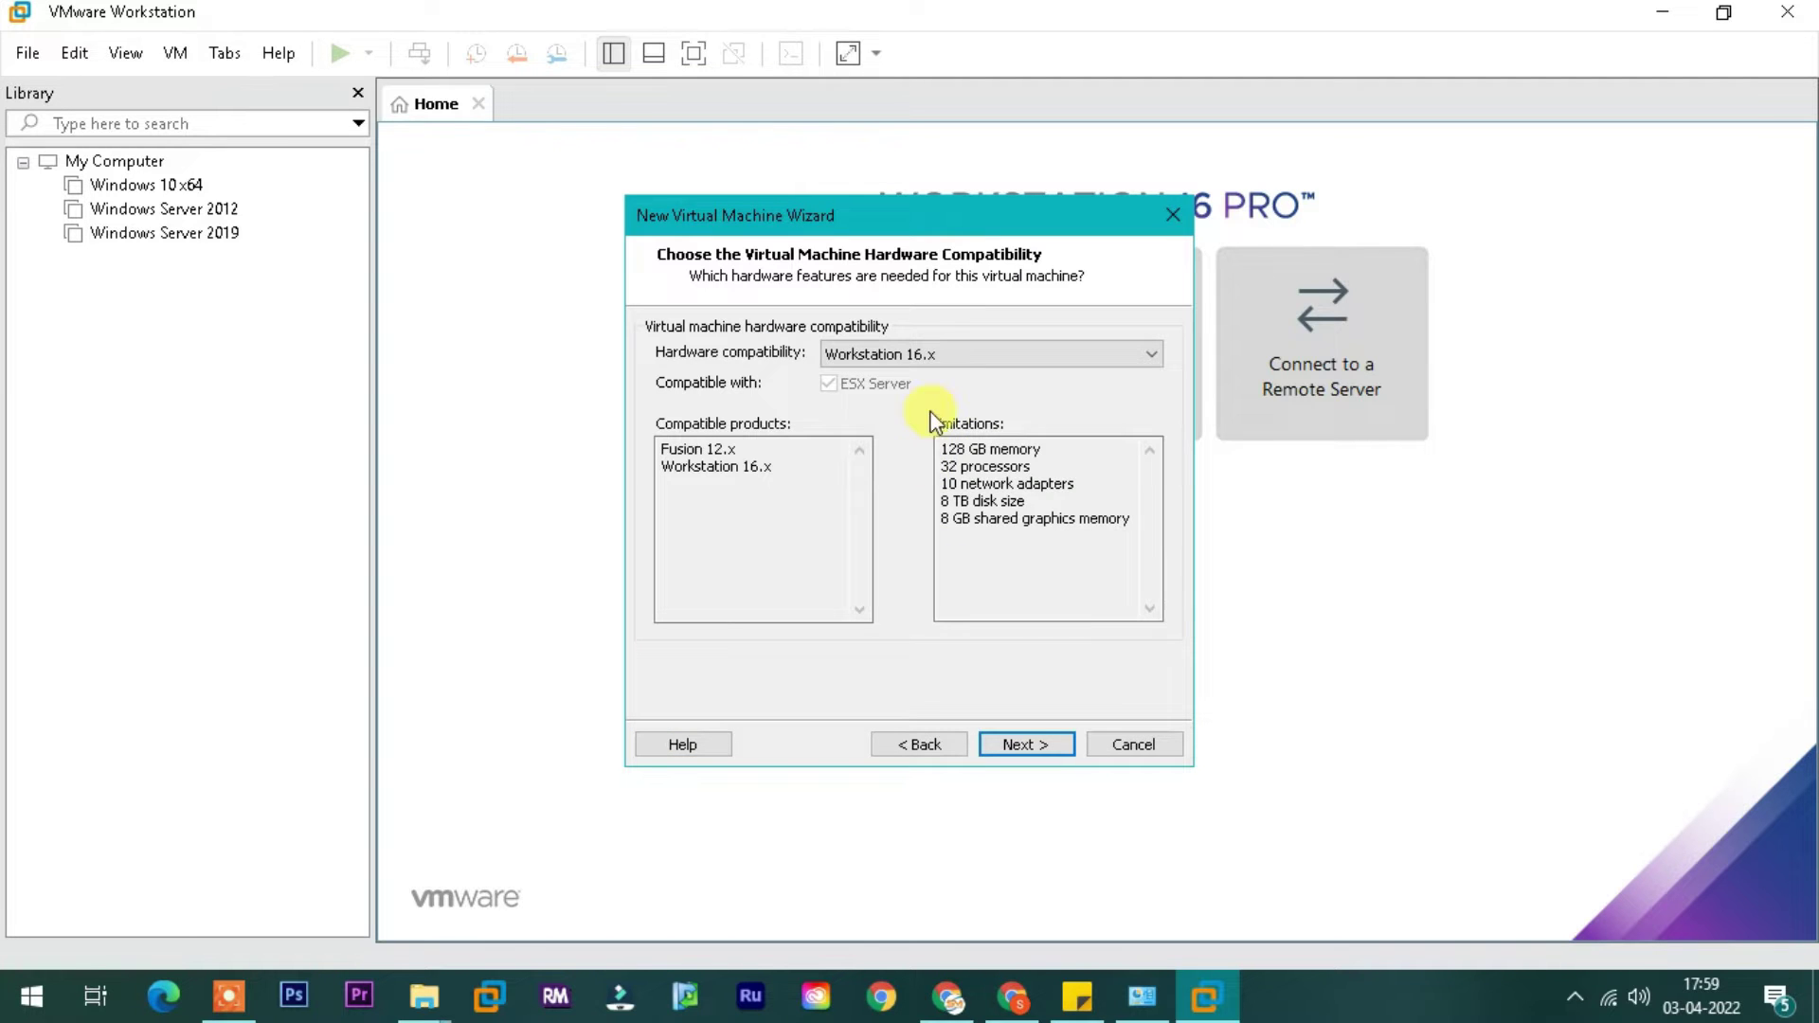
click(929, 355)
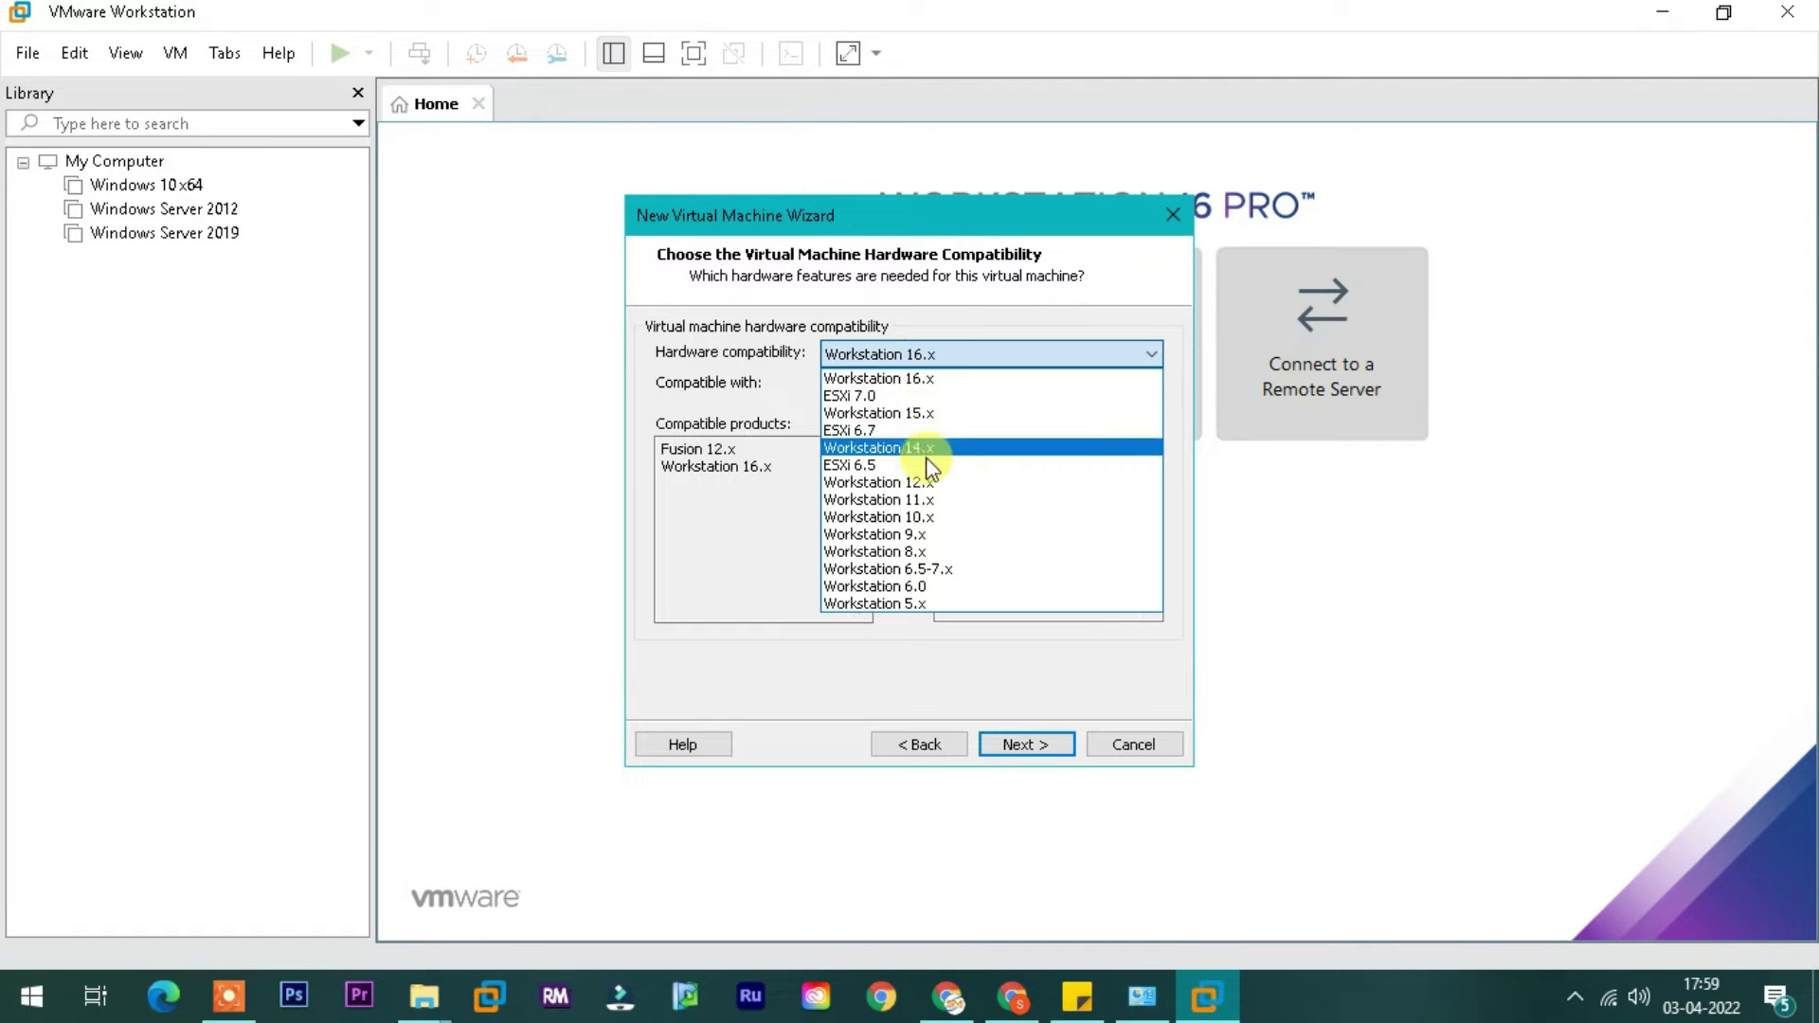
click(919, 379)
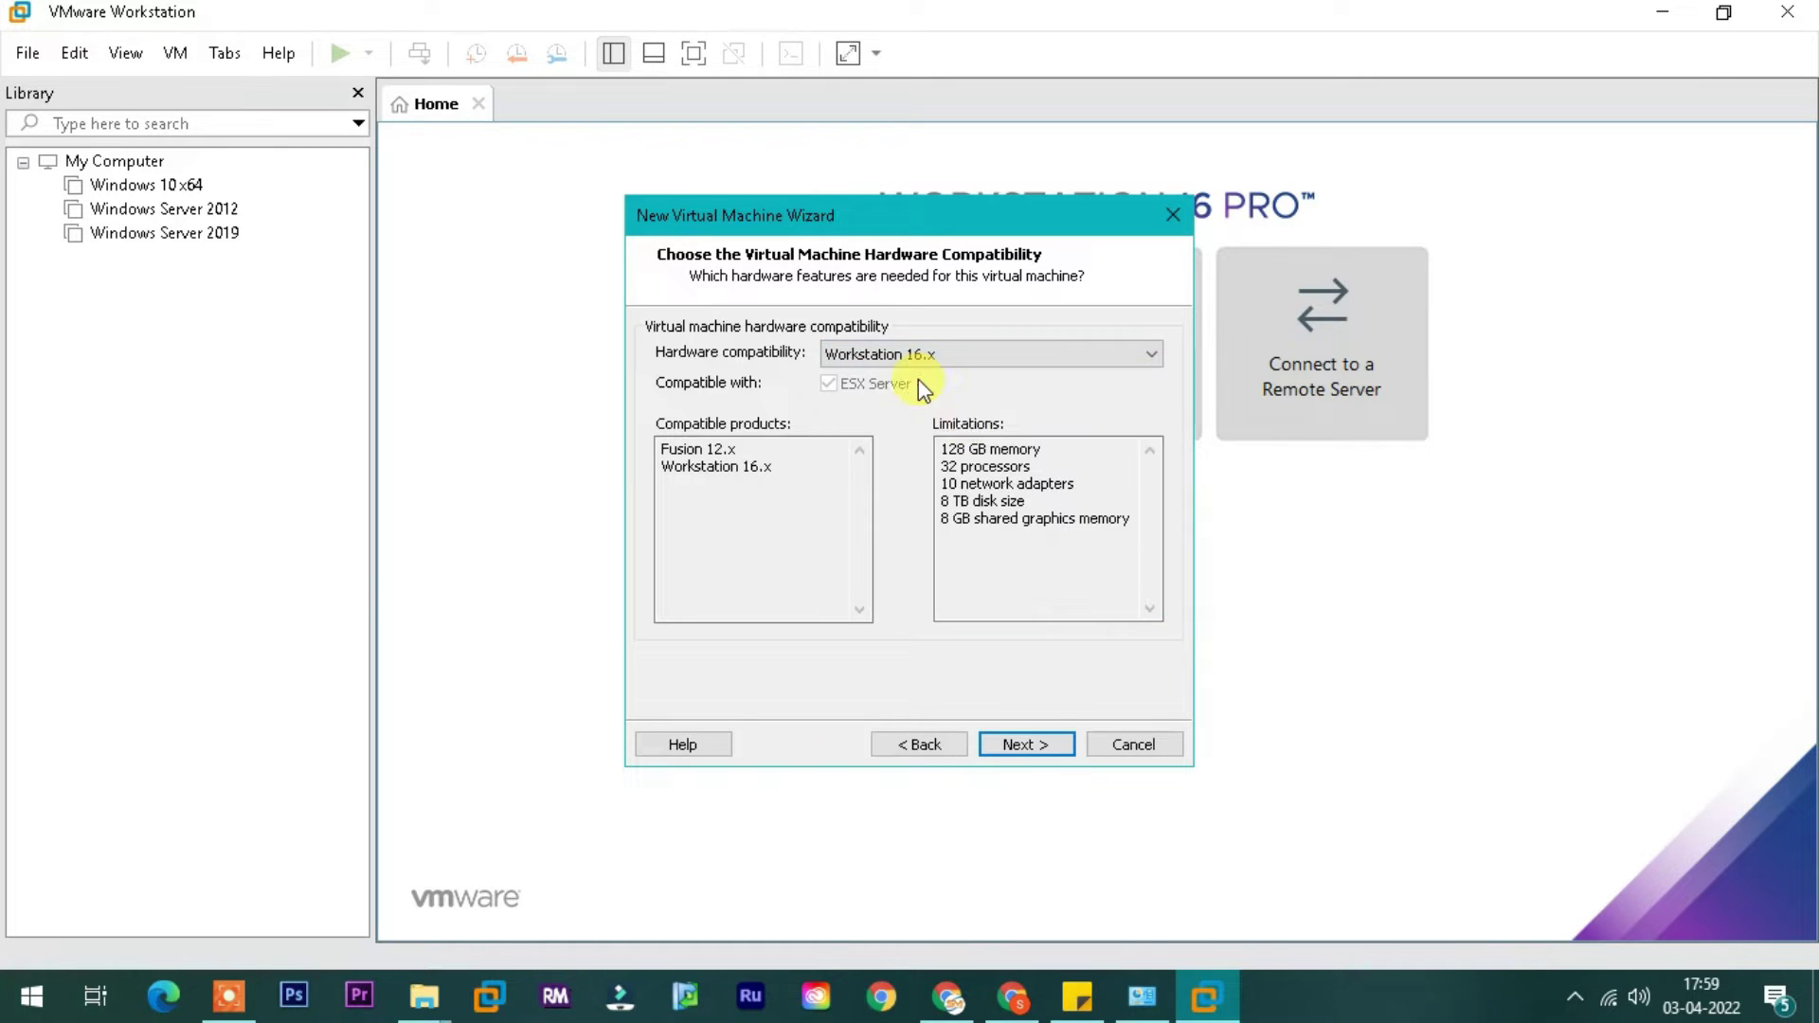
click(1043, 741)
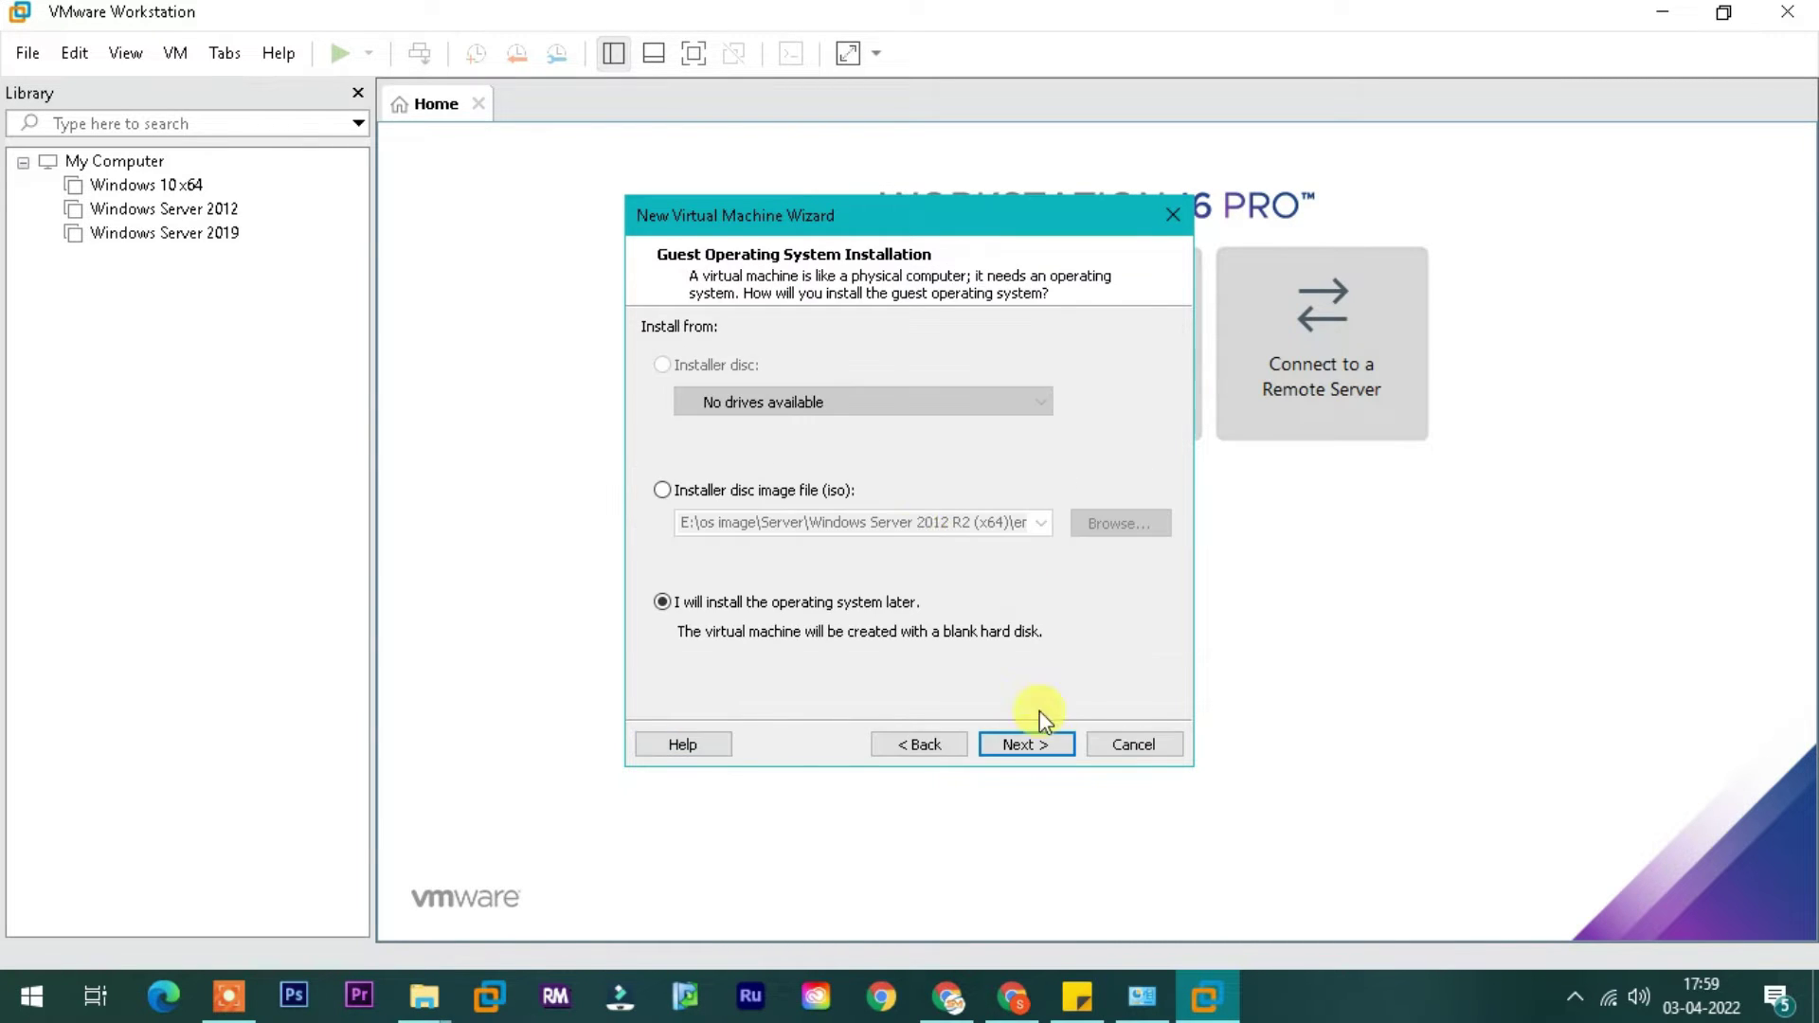
- Set the installer disc image to the Windows Server 2022 x64 LTSC (21H2) ISO from E:\os image\Server
click(794, 493)
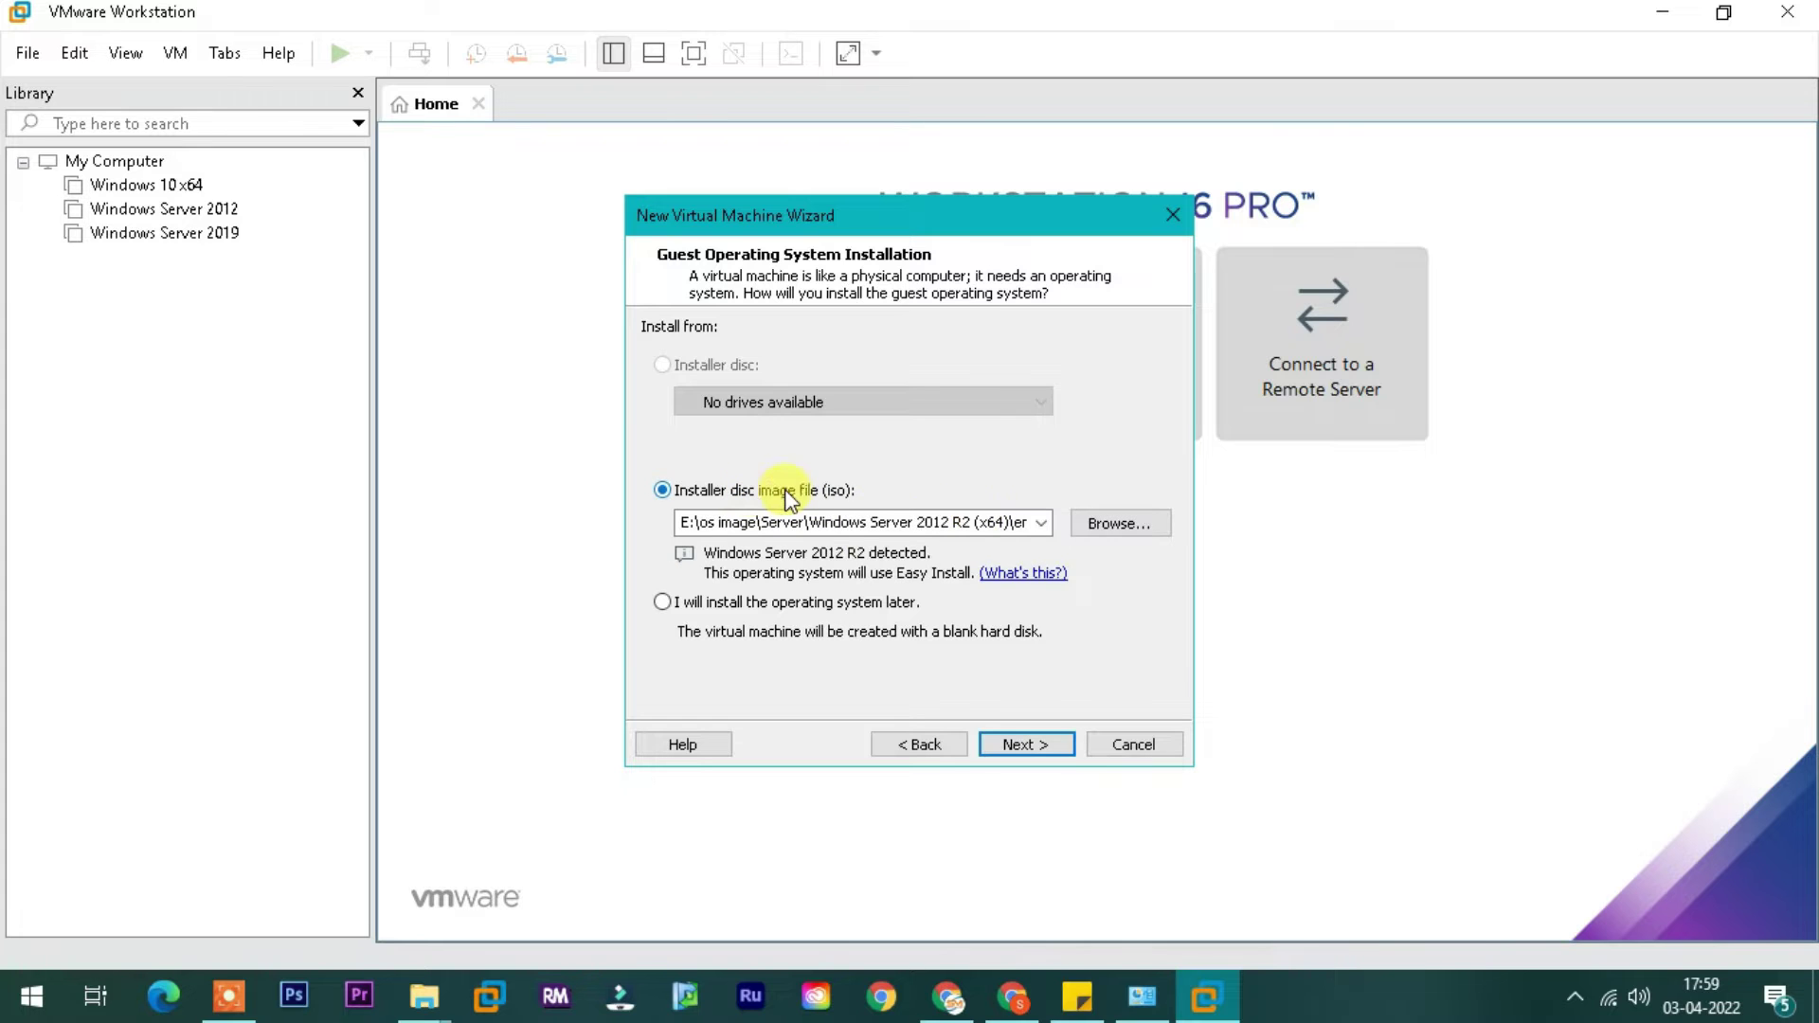
click(1085, 524)
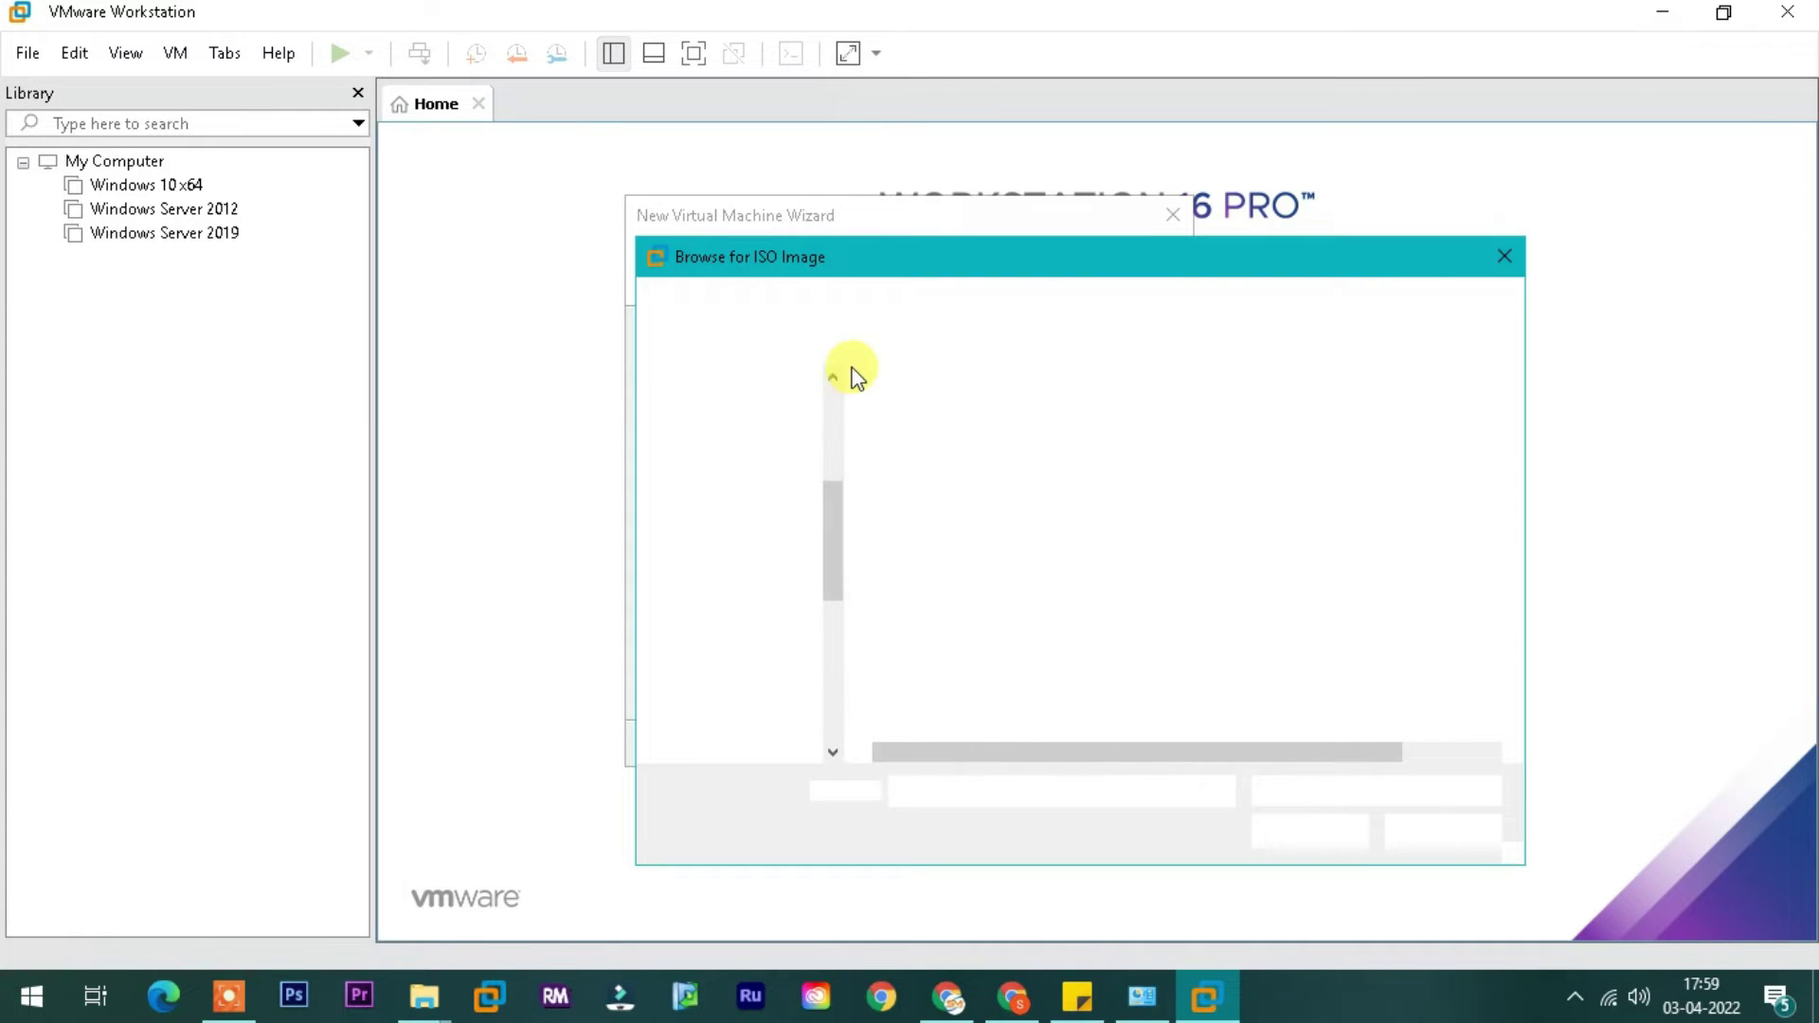
click(852, 299)
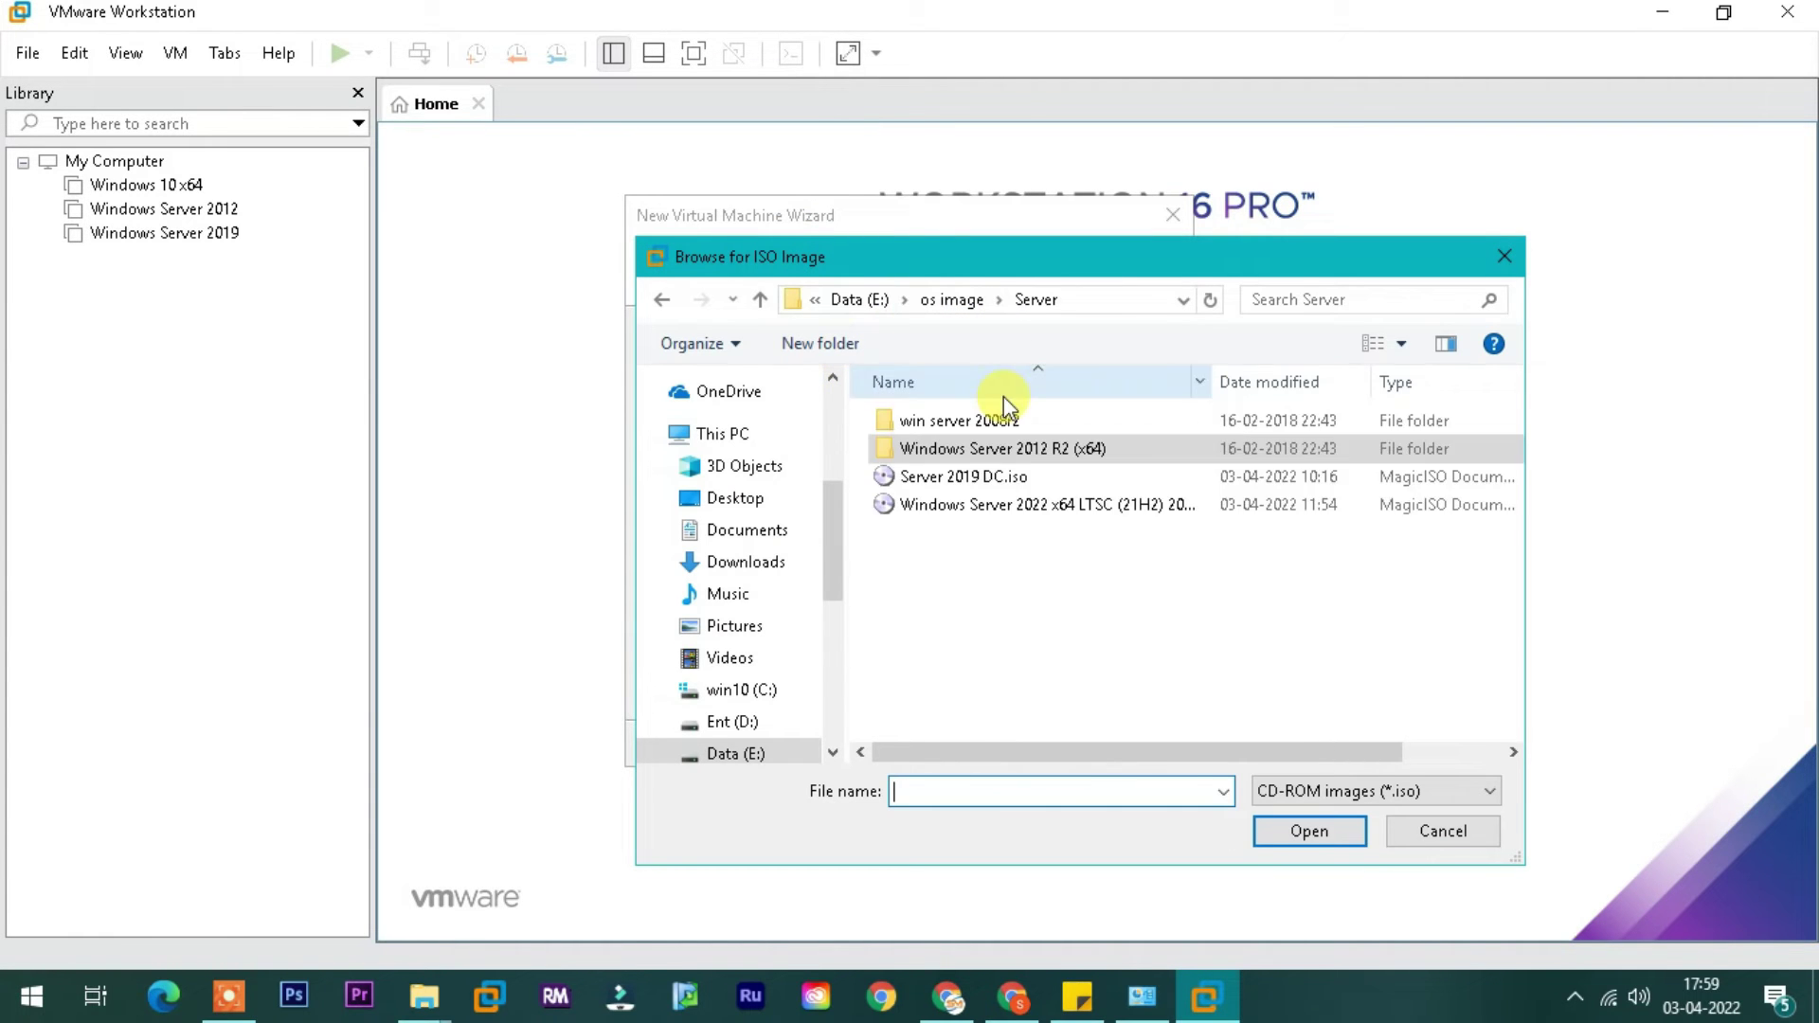
click(990, 504)
click(1308, 831)
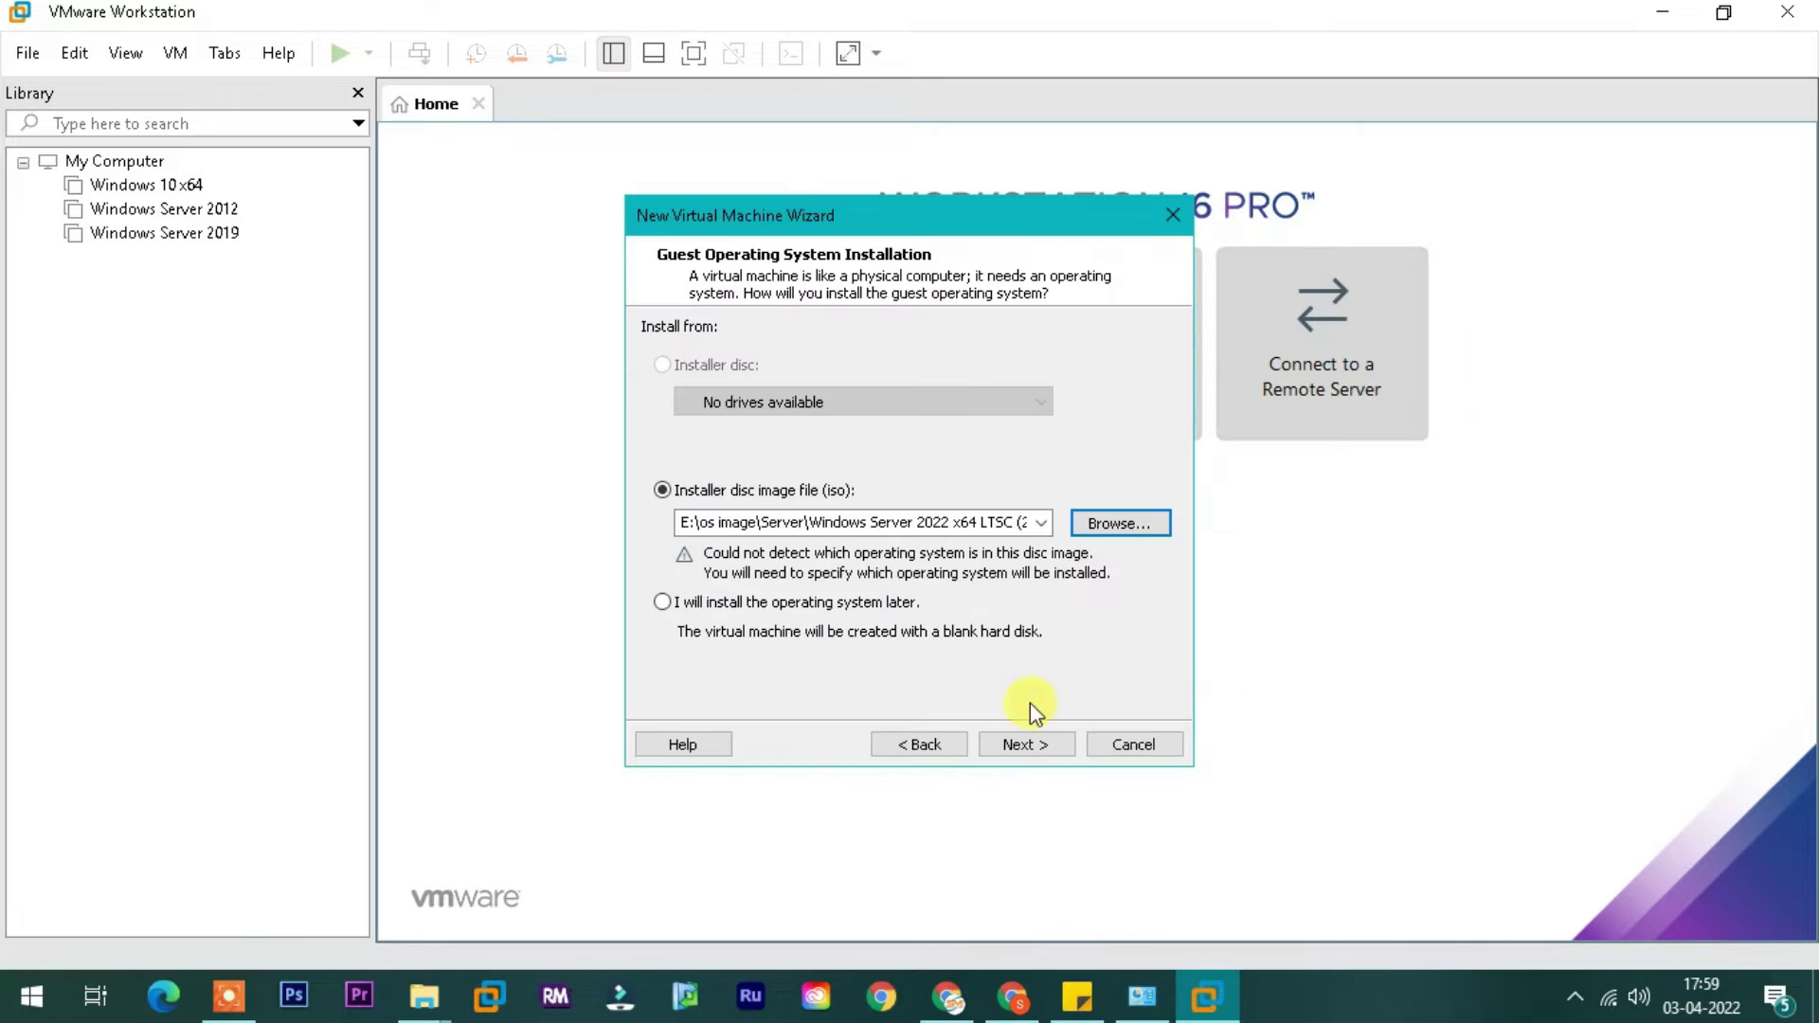
click(1026, 743)
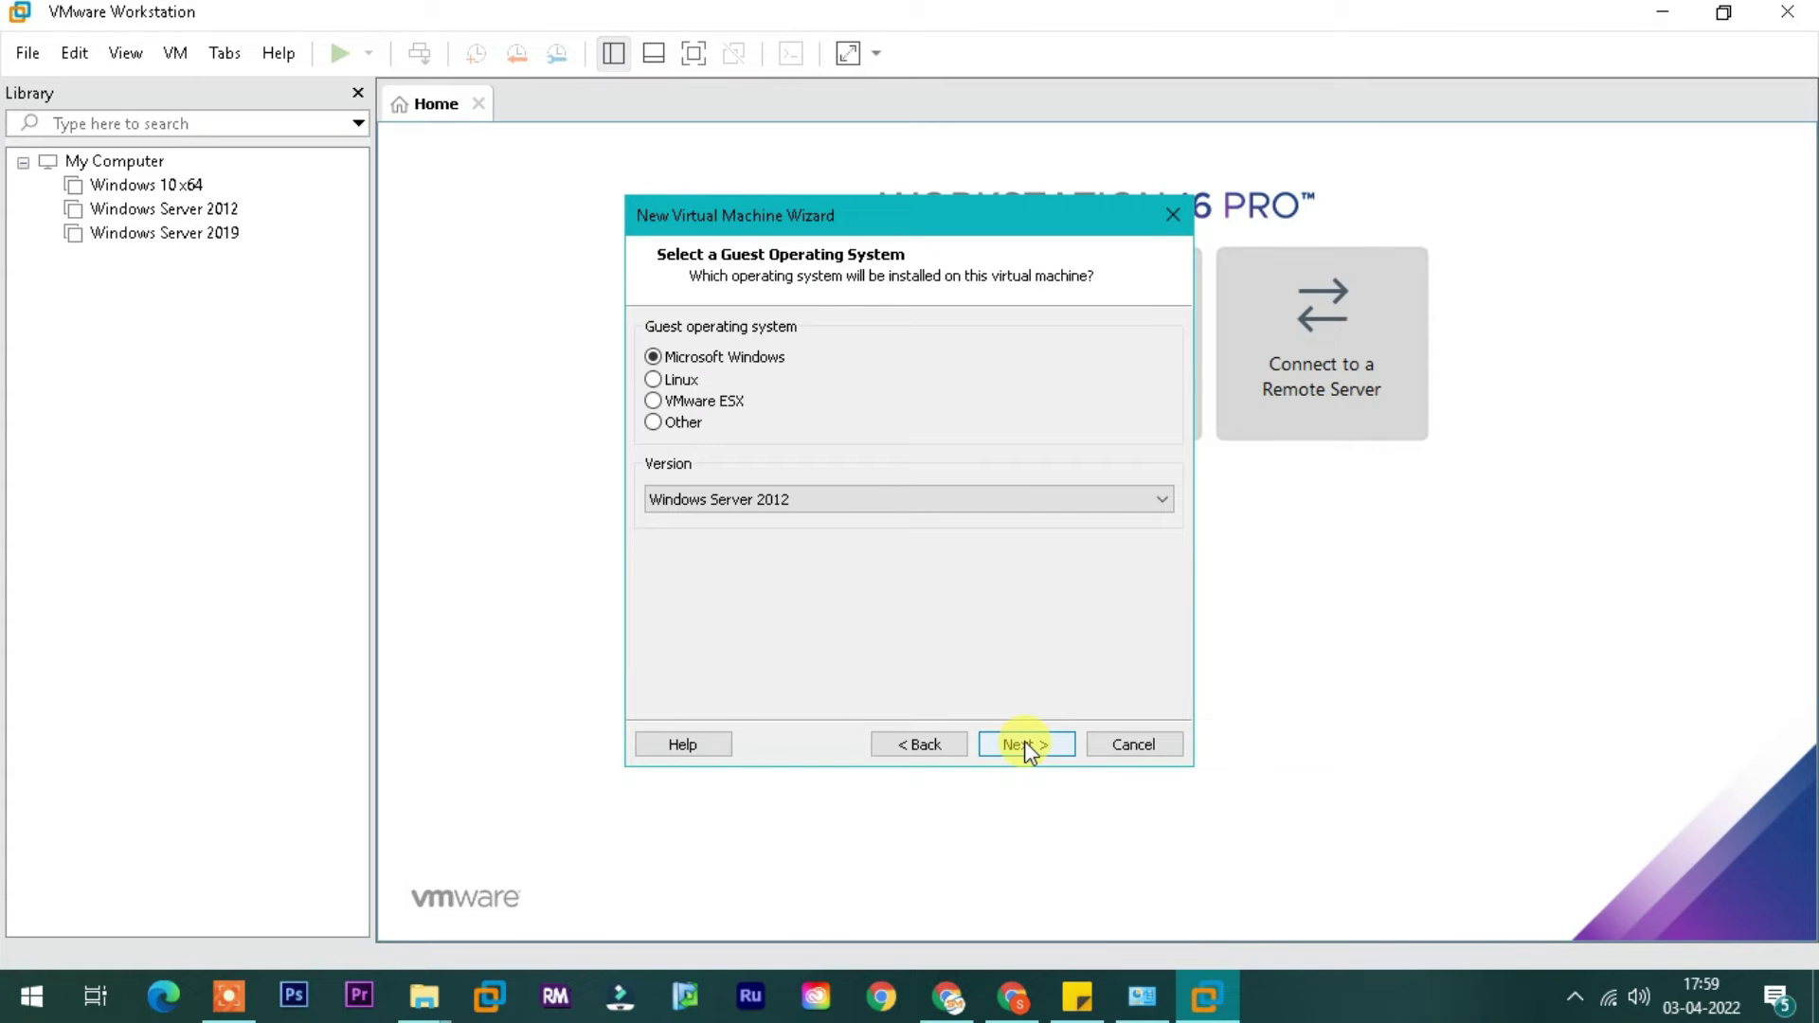
- Set the guest operating system version to Windows Server 2016 under Microsoft Windows and continue to the naming page
click(870, 503)
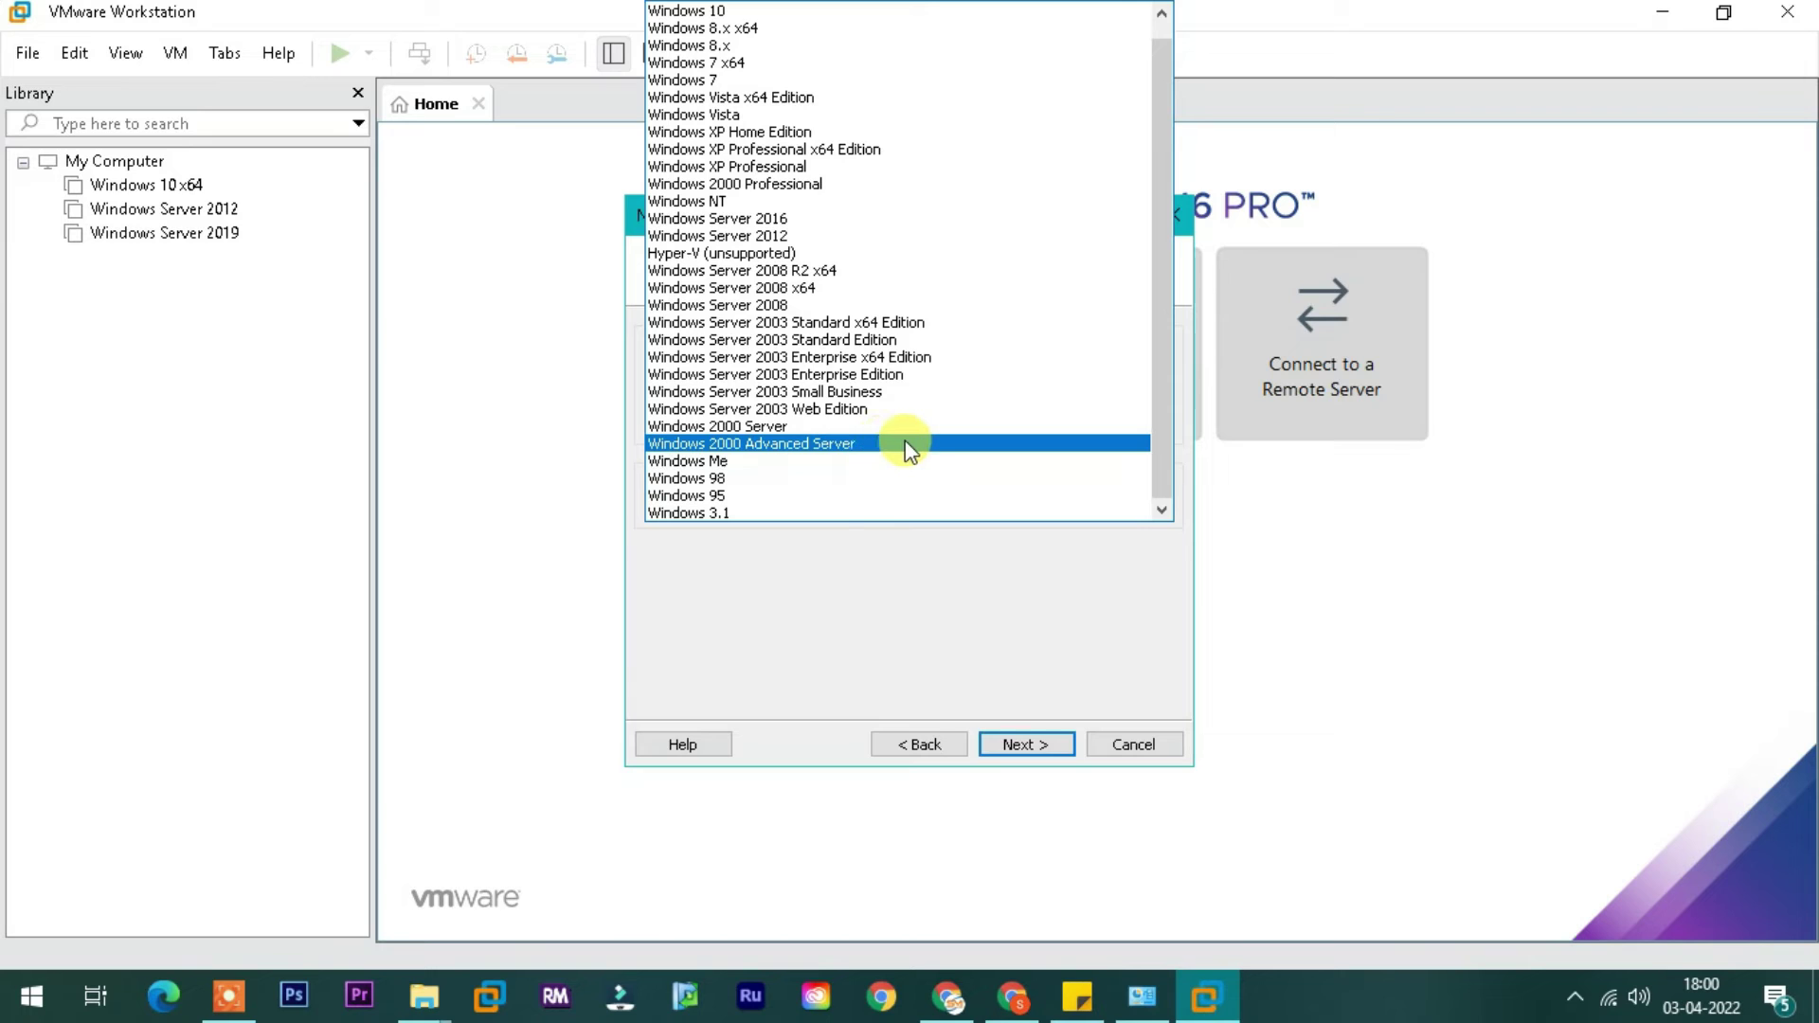
click(769, 218)
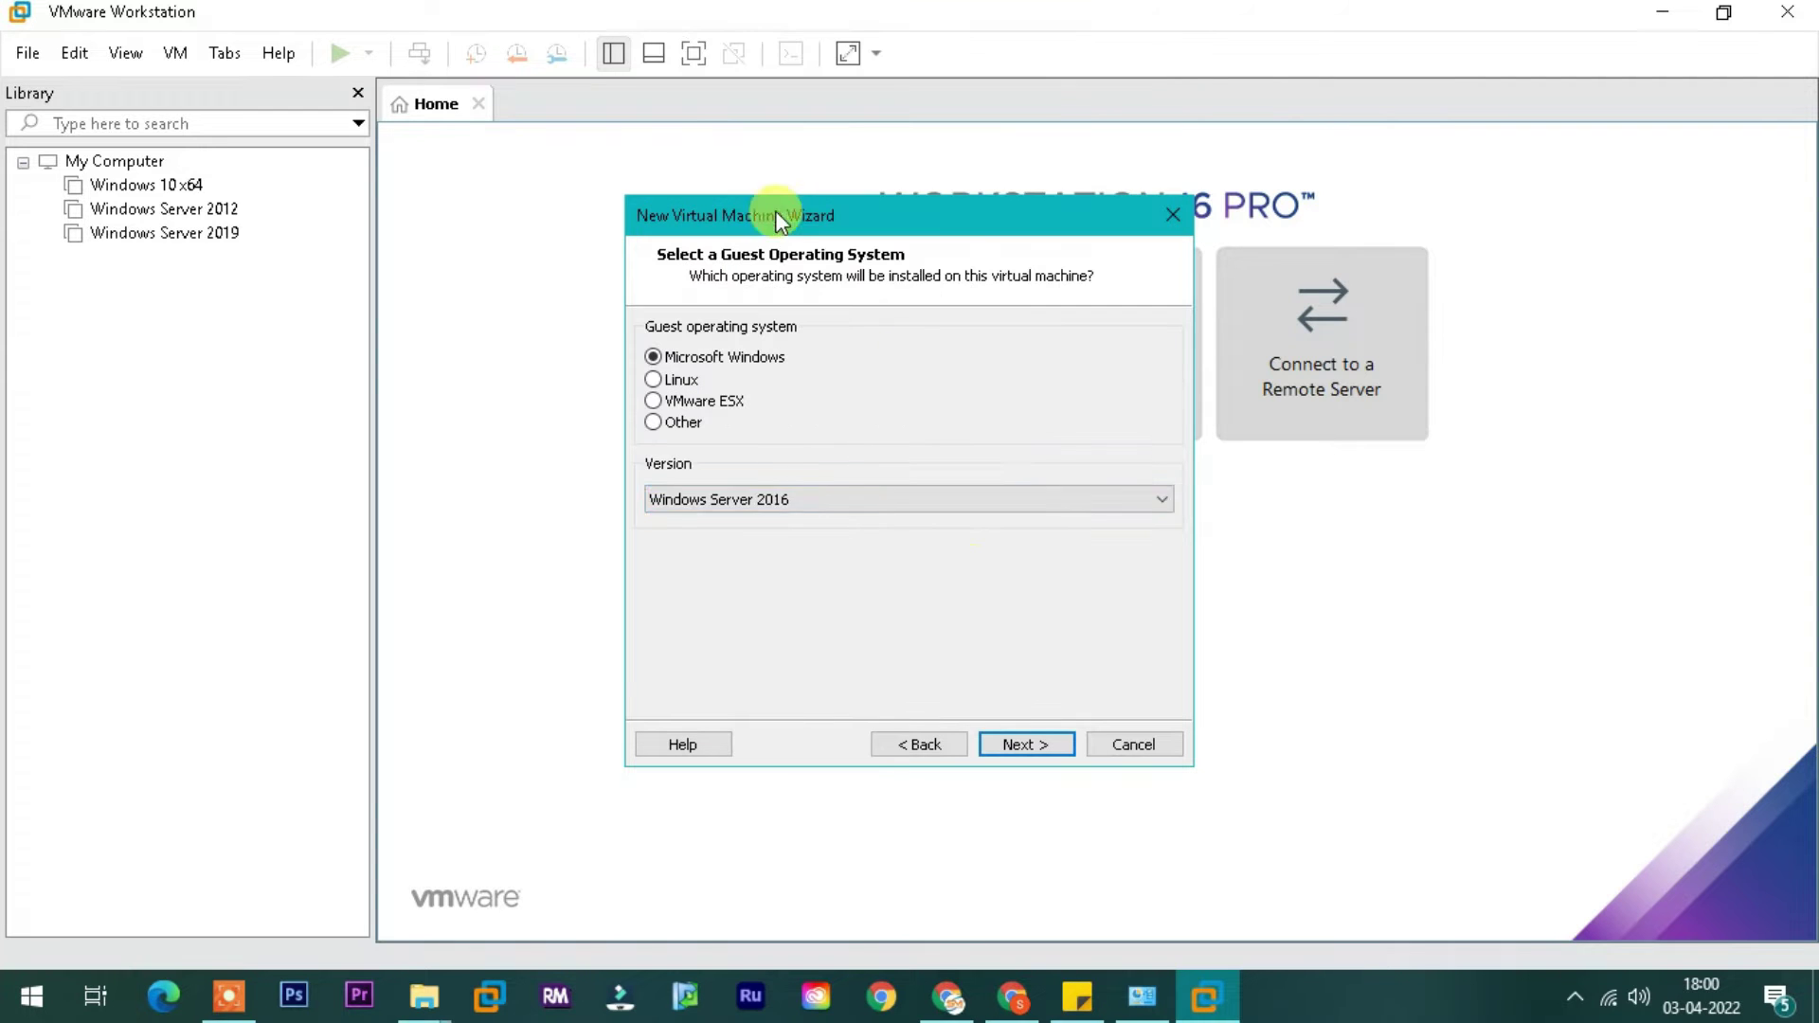
click(1039, 735)
- Name the virtual machine Windows Server 2022, store it in G:\VMware\Server 2022, and continue to the firmware page
click(821, 365)
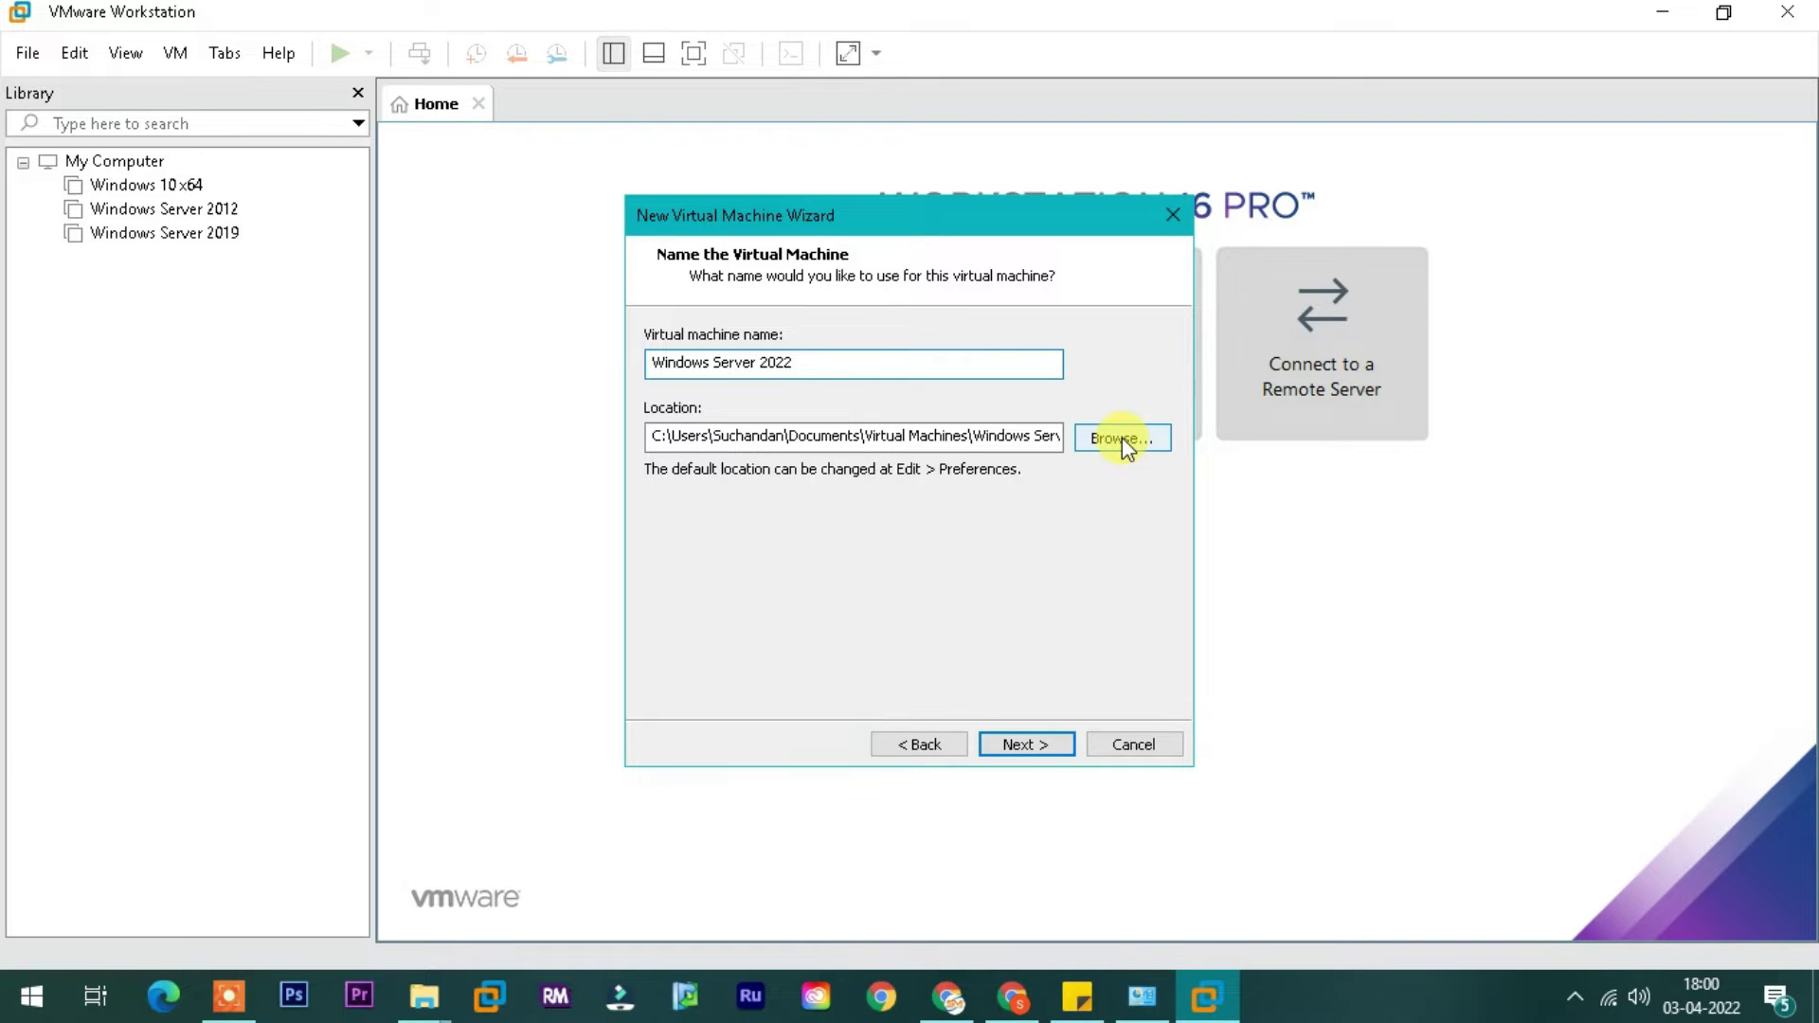
click(1037, 438)
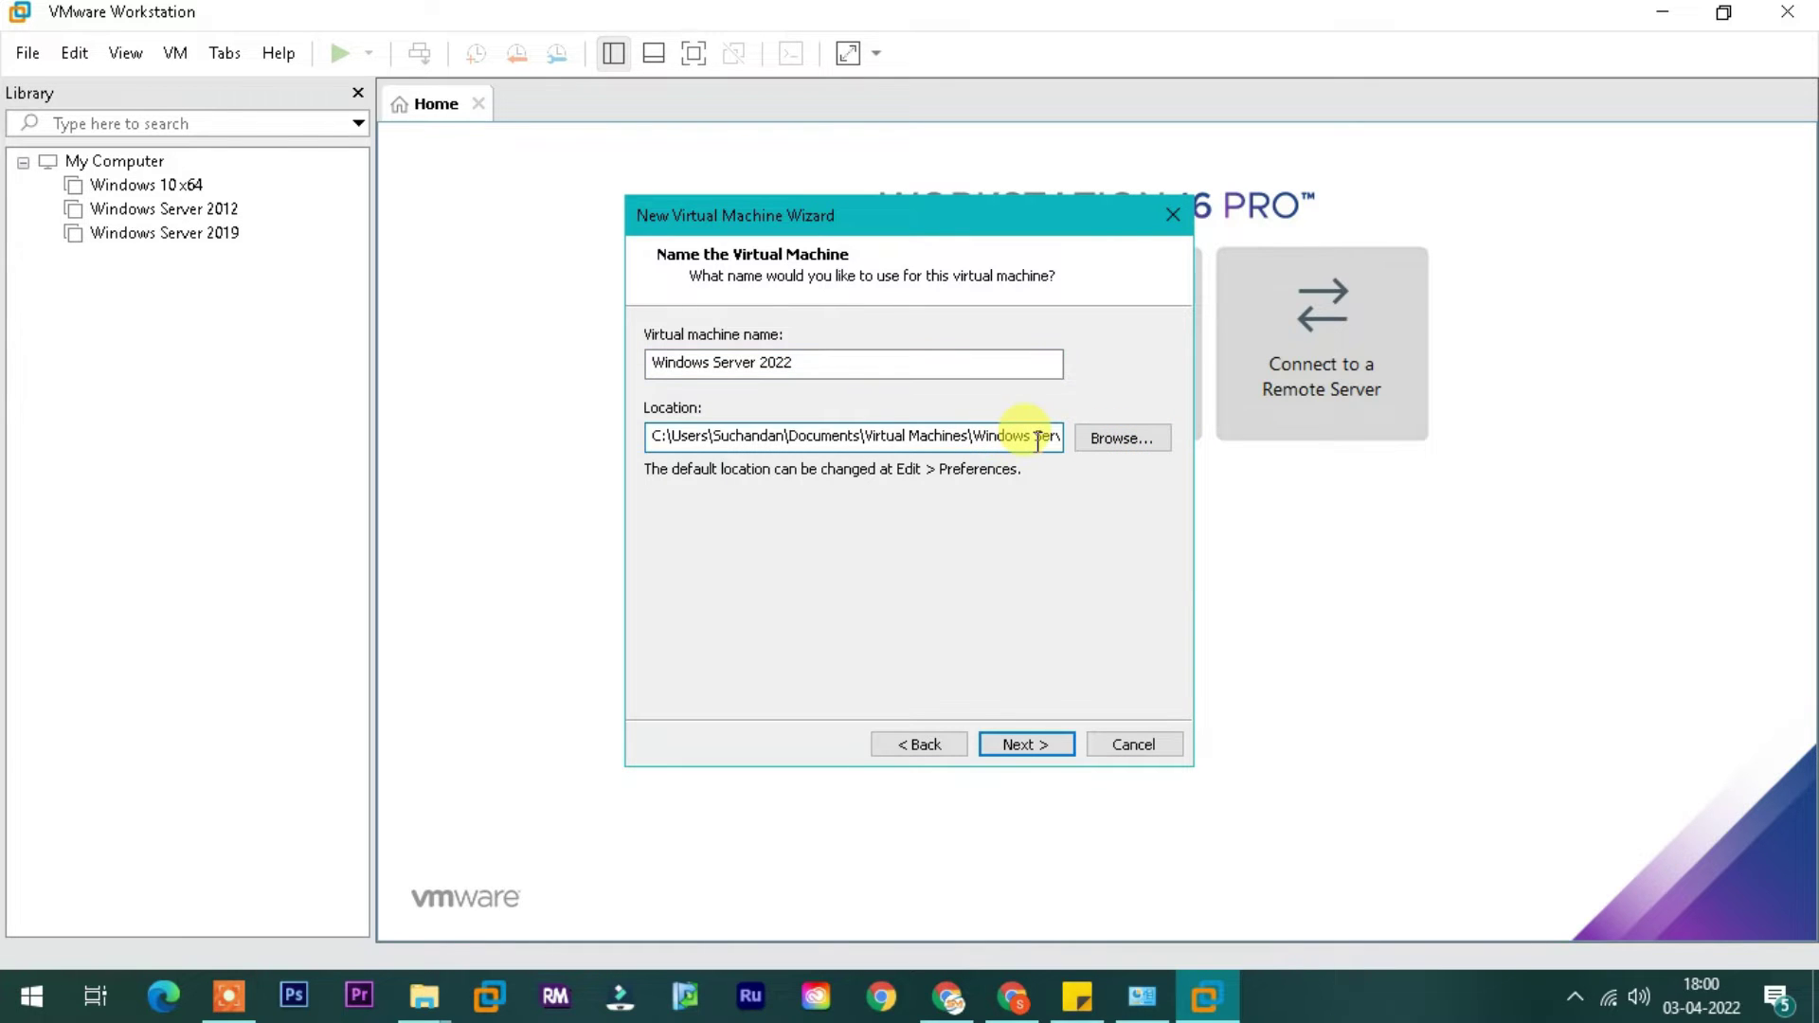
click(1099, 440)
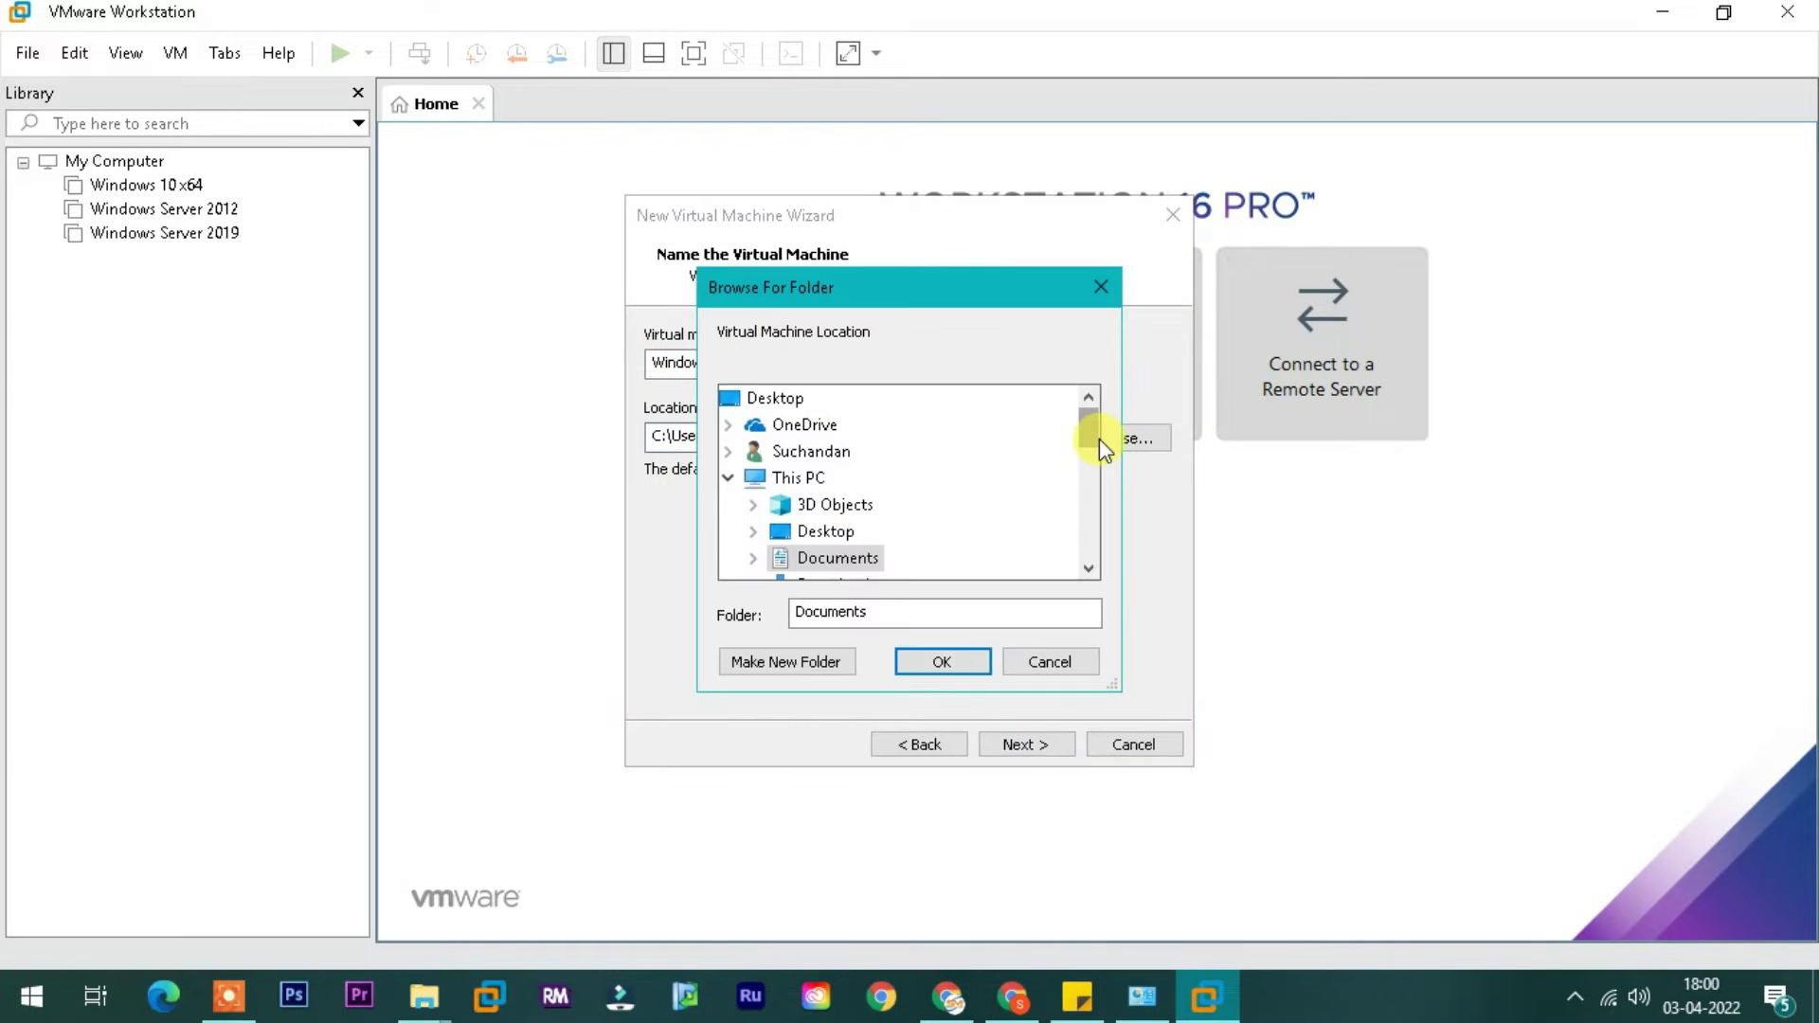
scroll(941, 479, down, 5)
scroll(924, 486, up, 1)
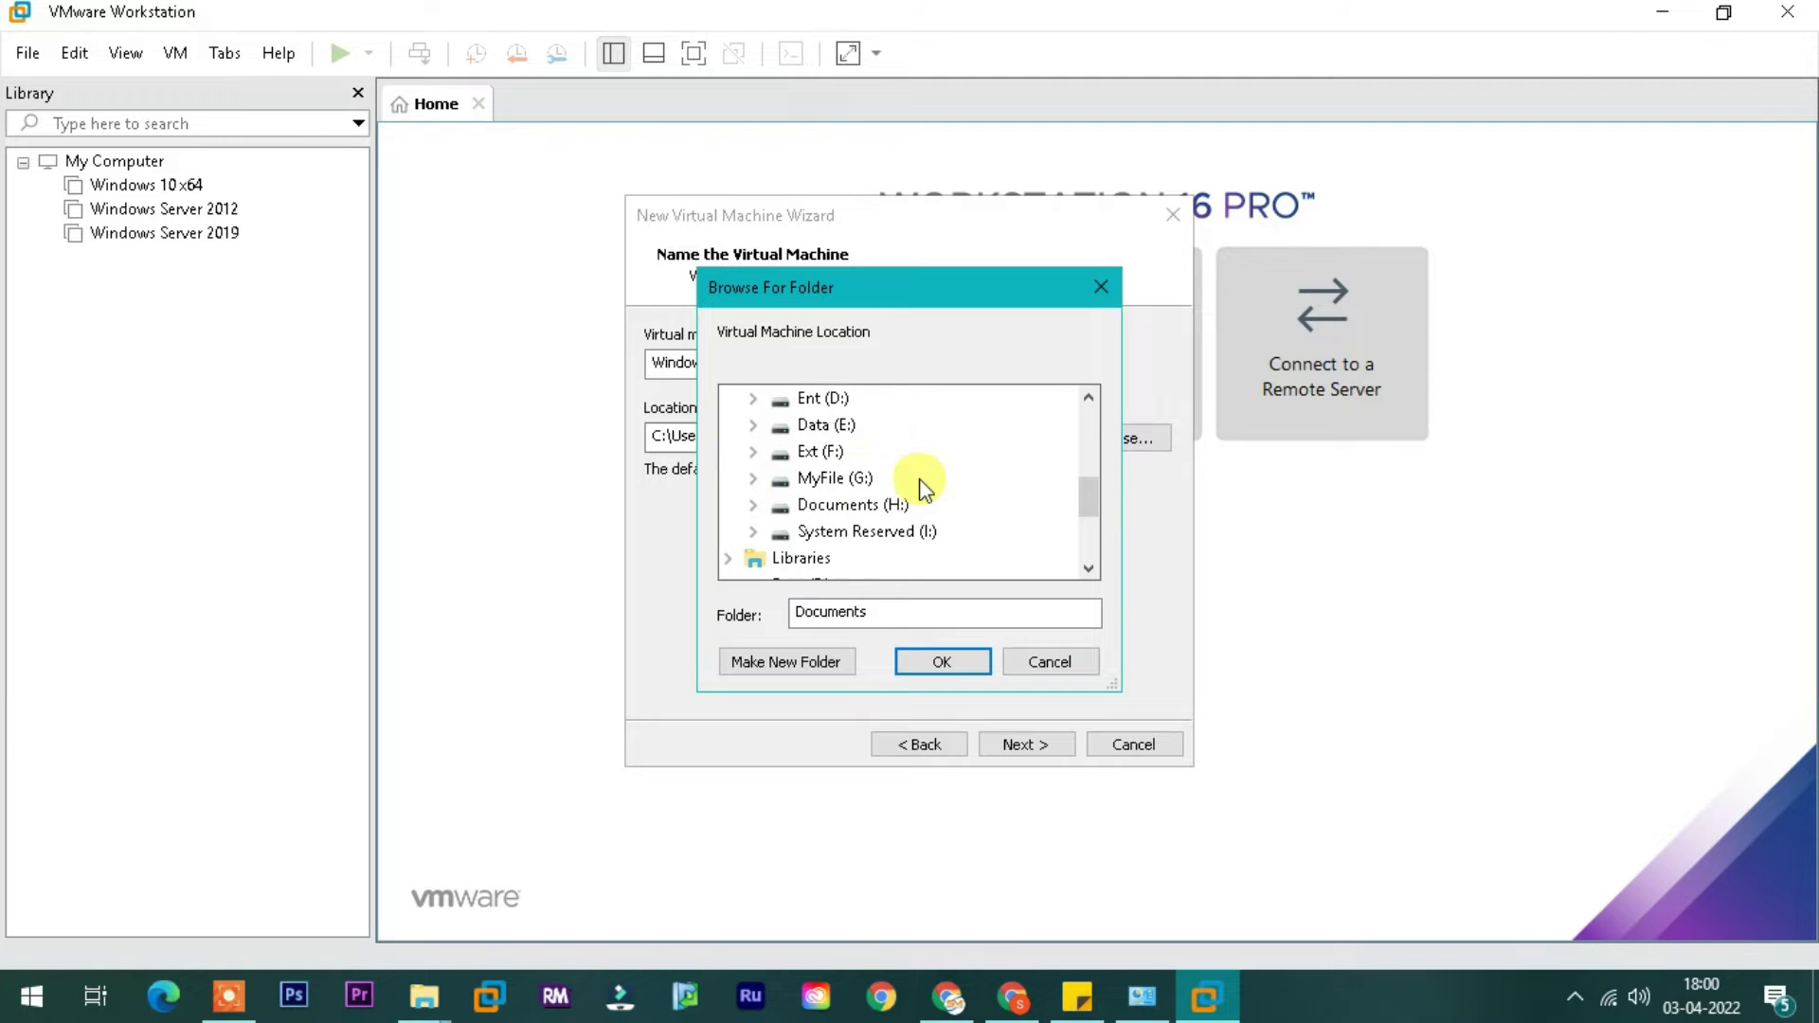
click(760, 481)
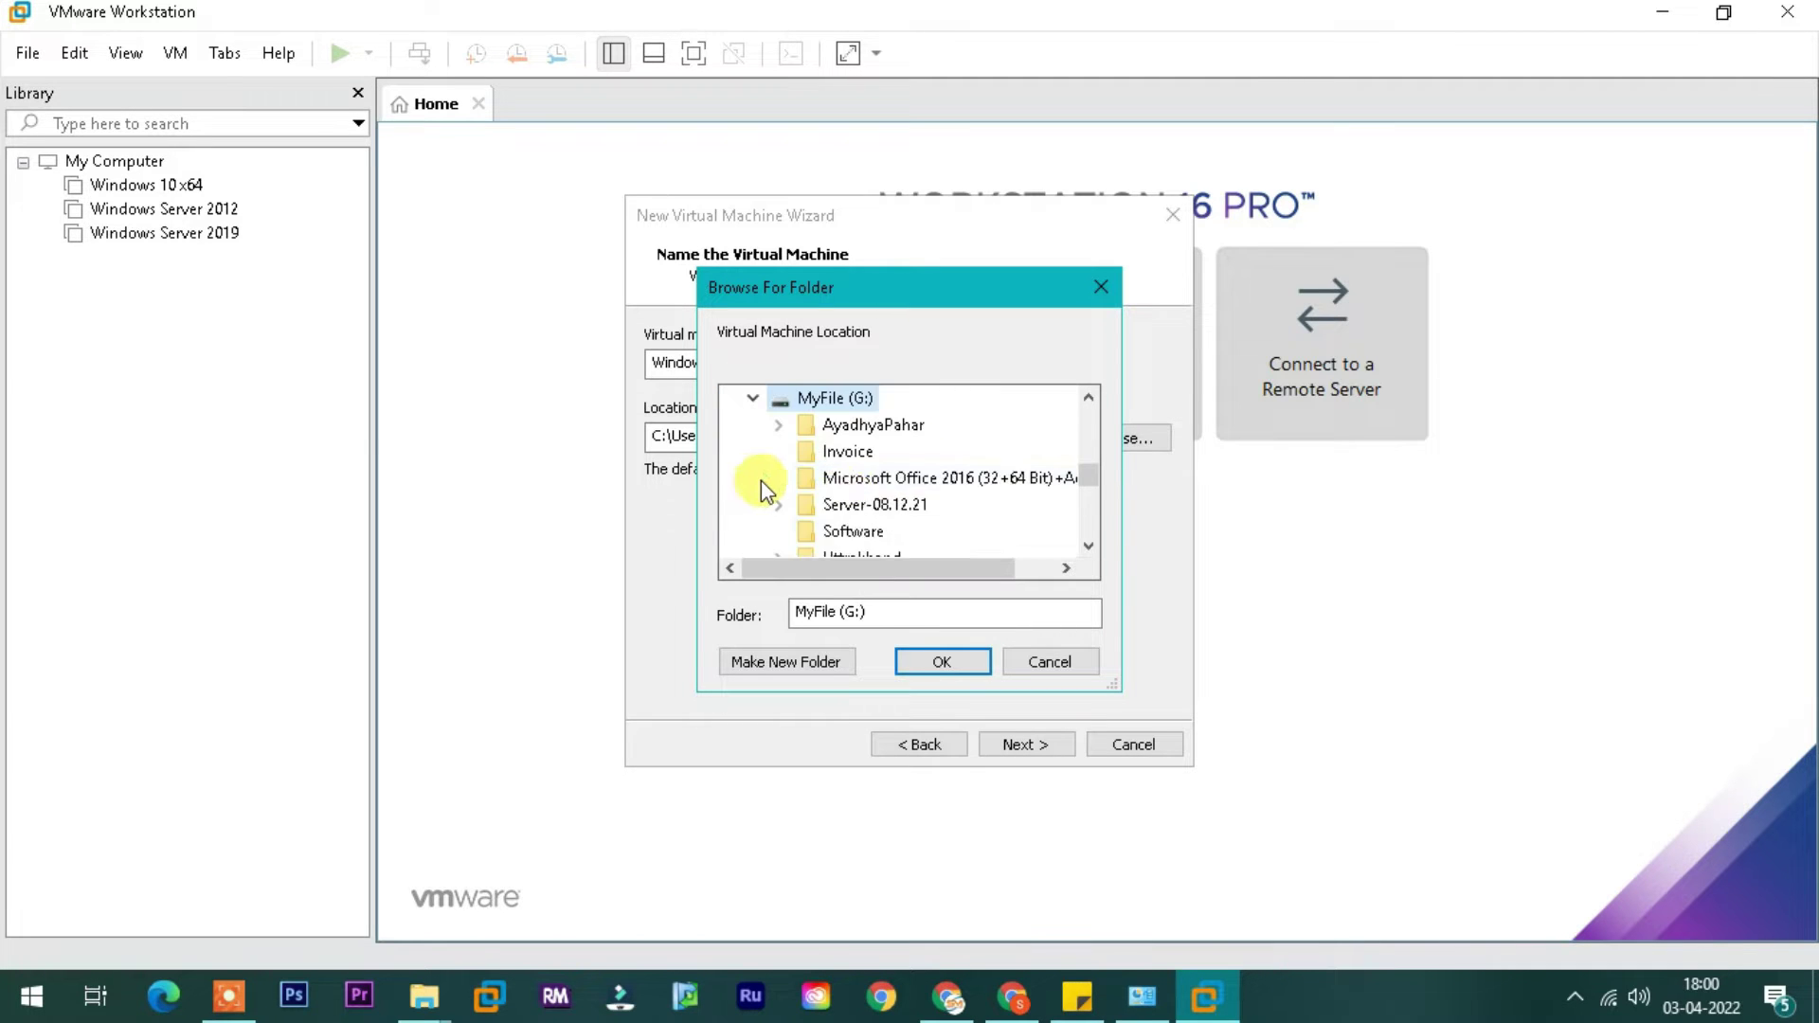
scroll(869, 507, down, 1)
click(778, 504)
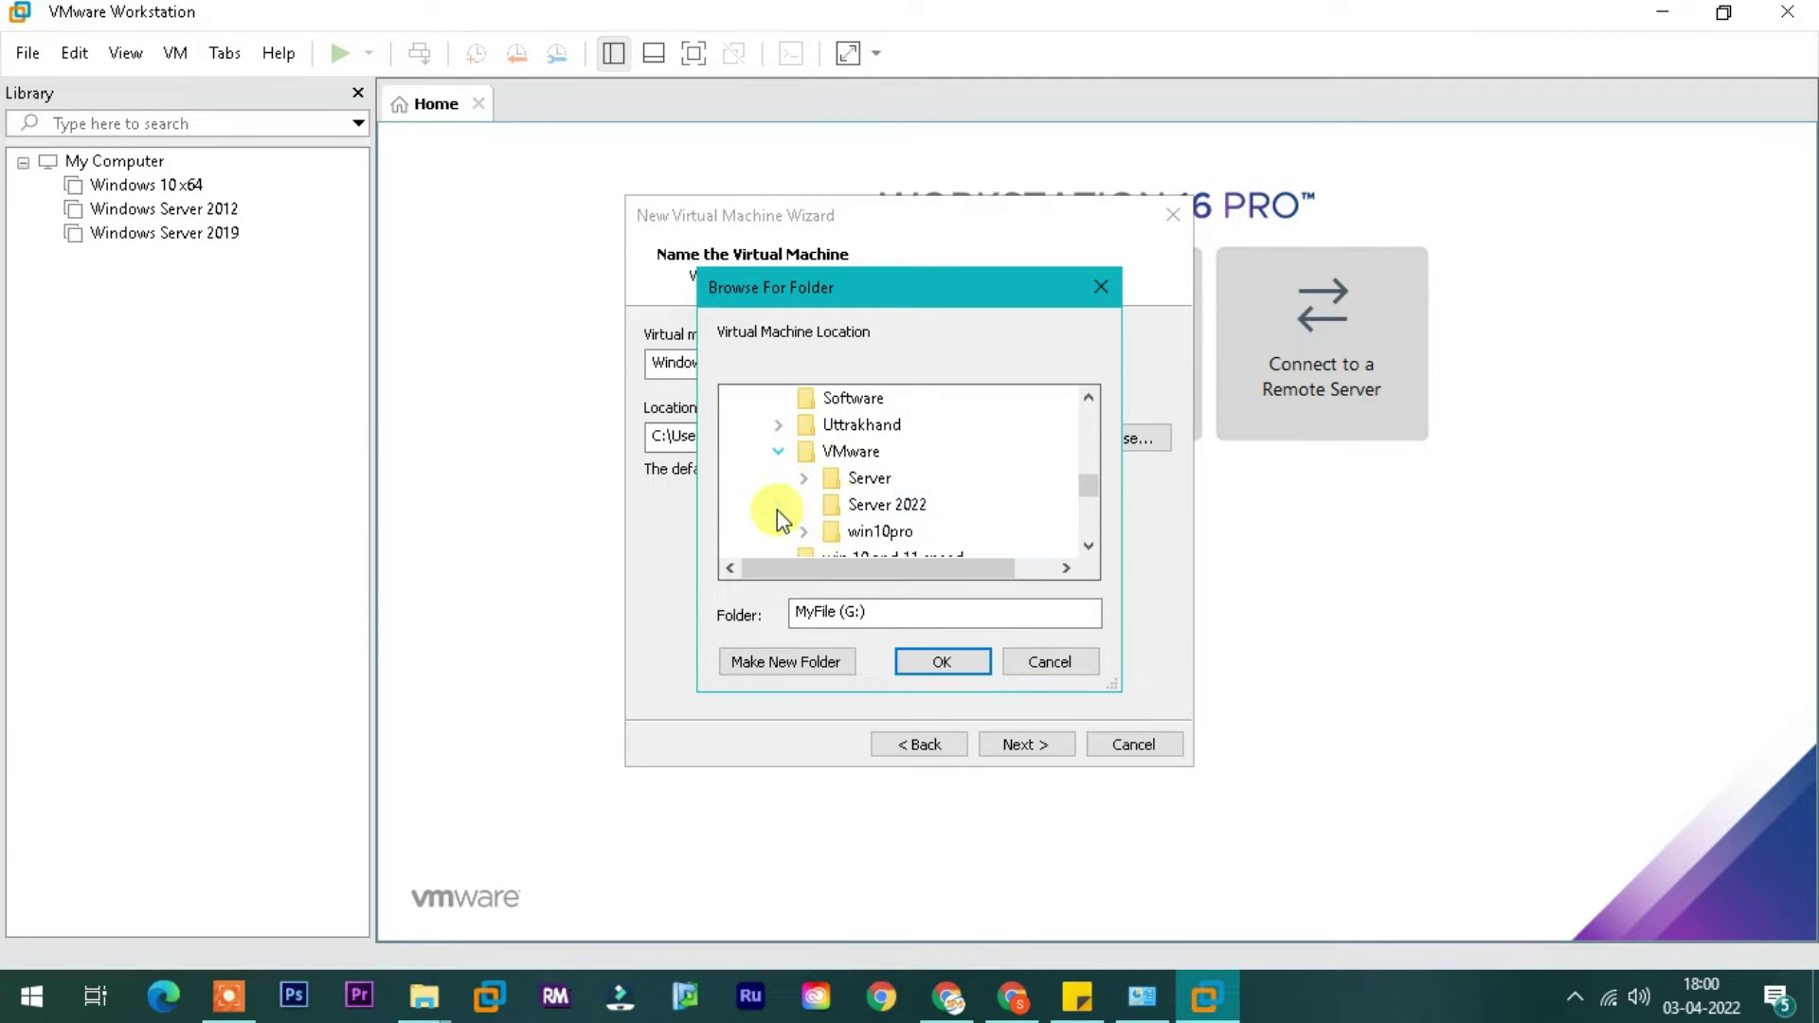
click(879, 517)
click(955, 664)
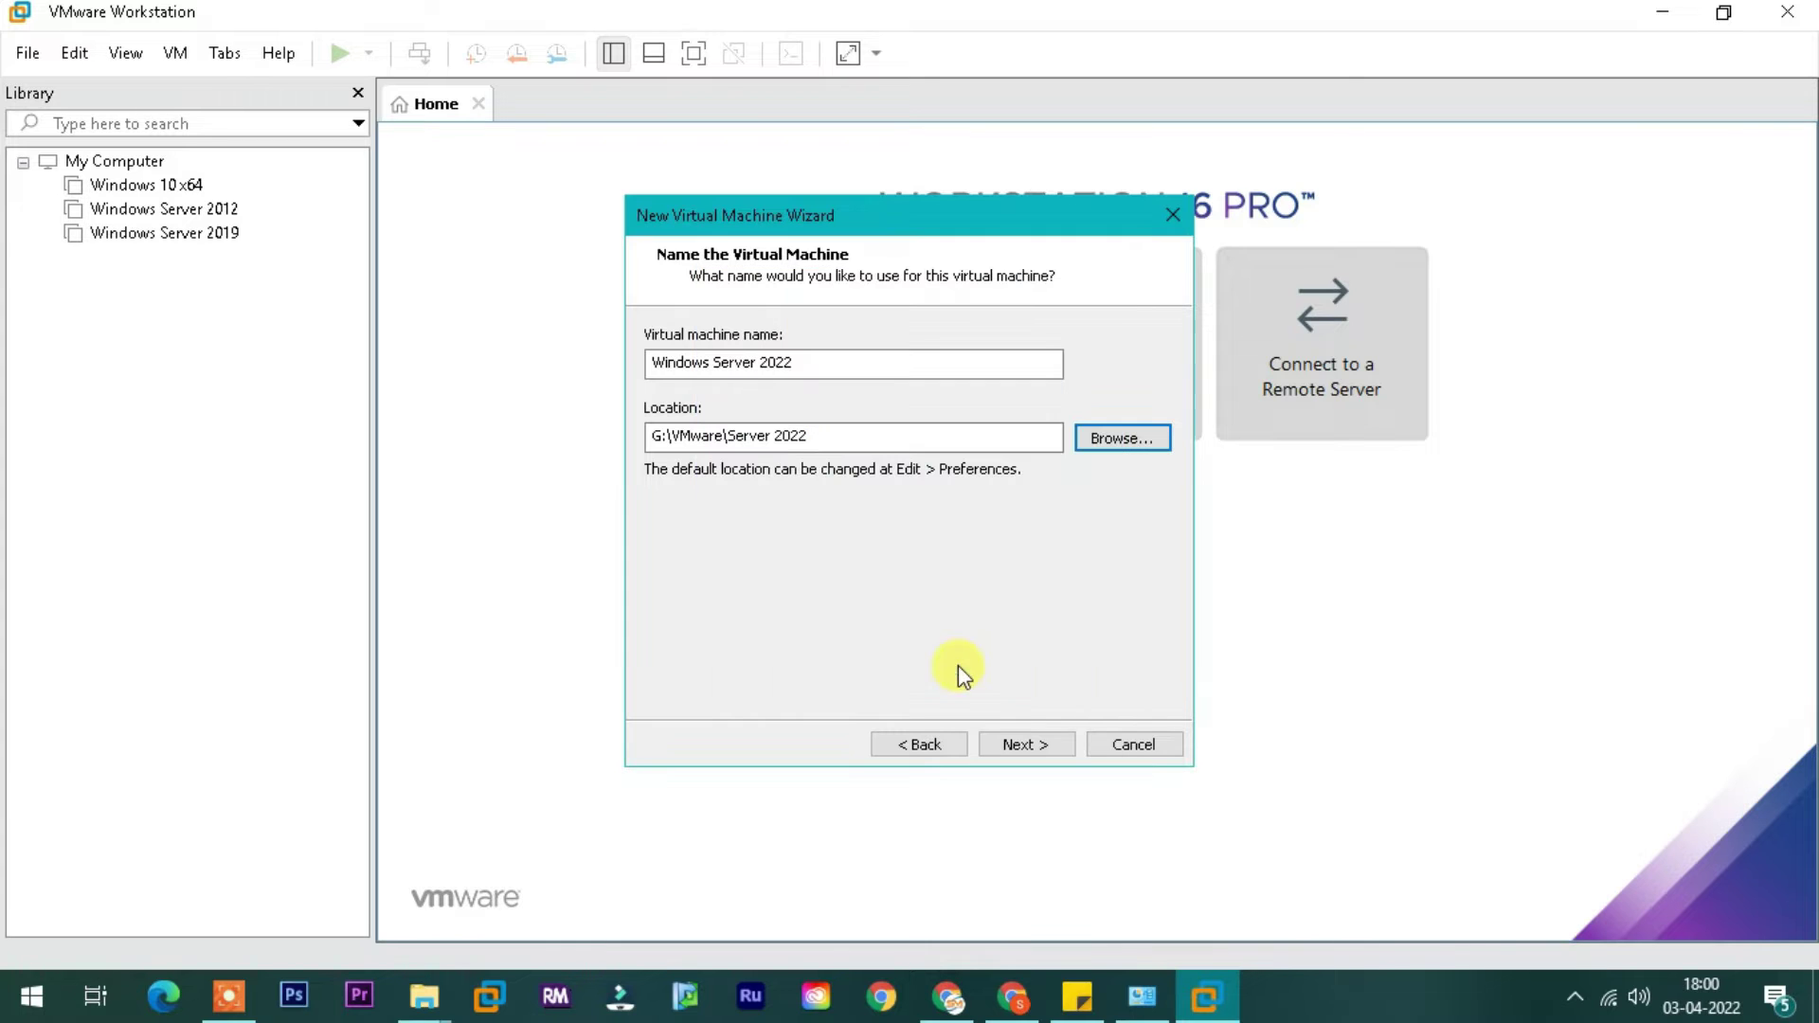
click(1021, 744)
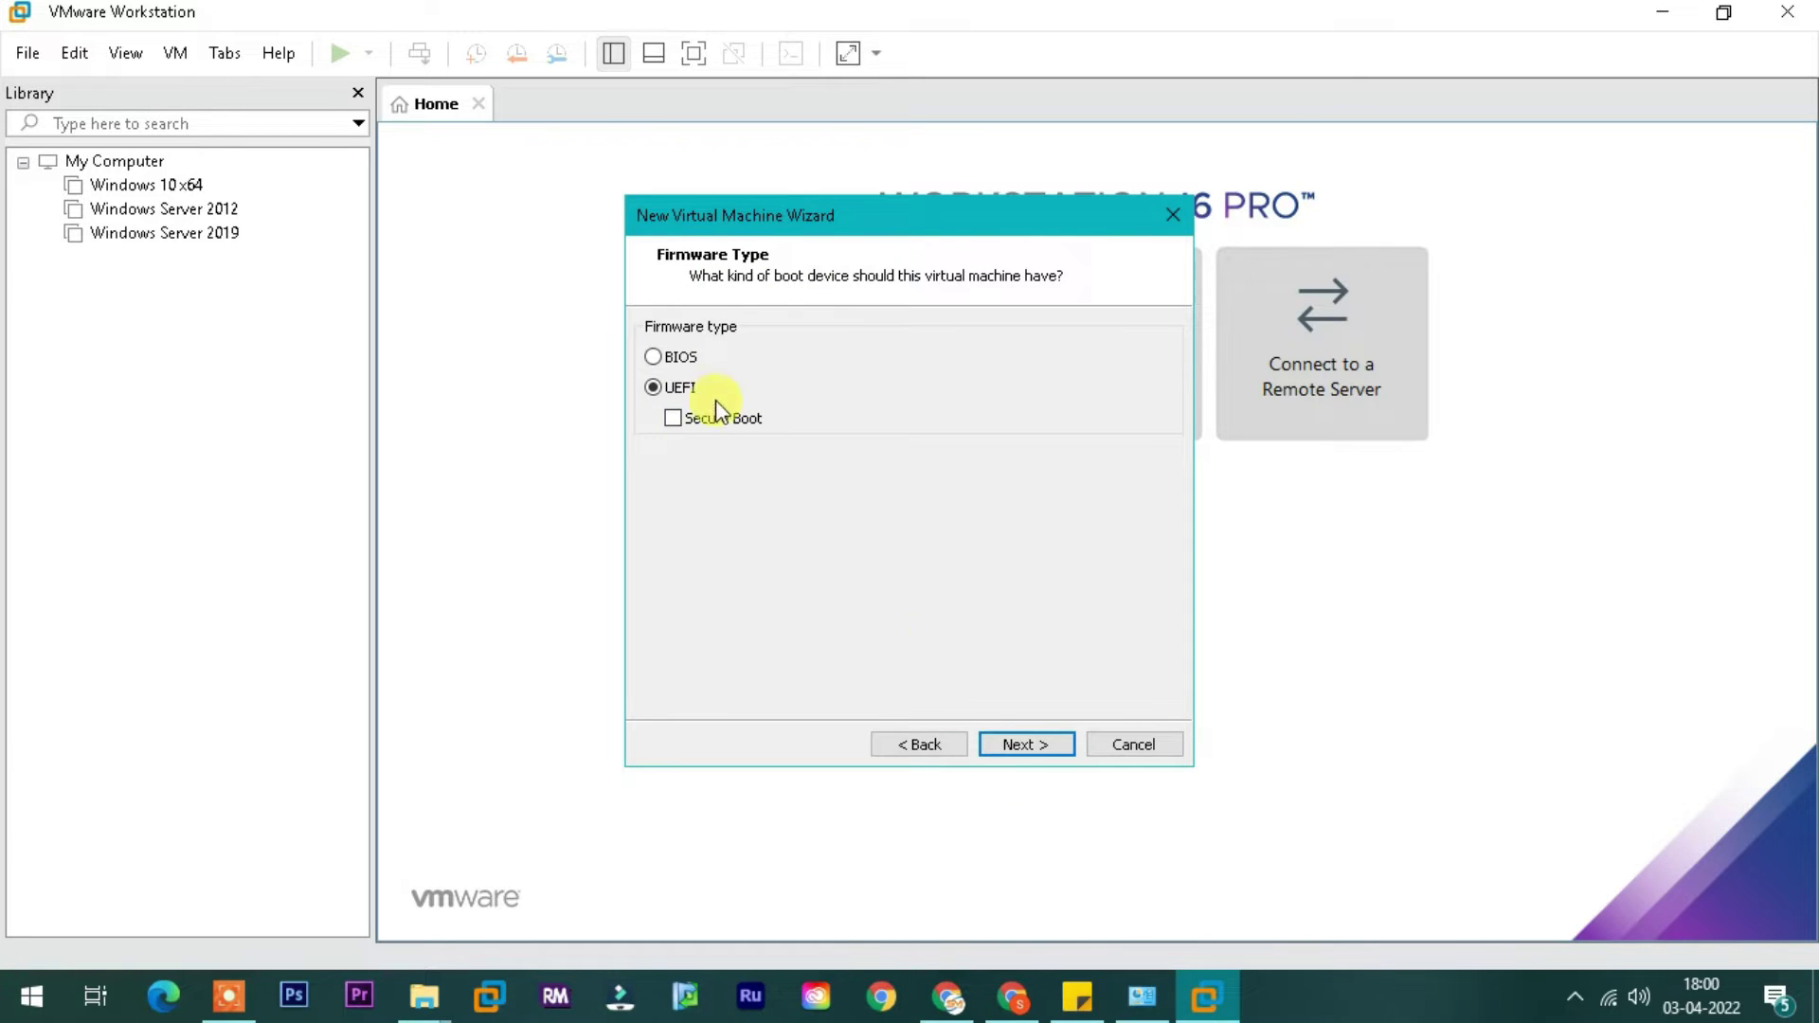
- Choose BIOS firmware and accept 2 processors with 1 core each for the virtual machine
click(679, 362)
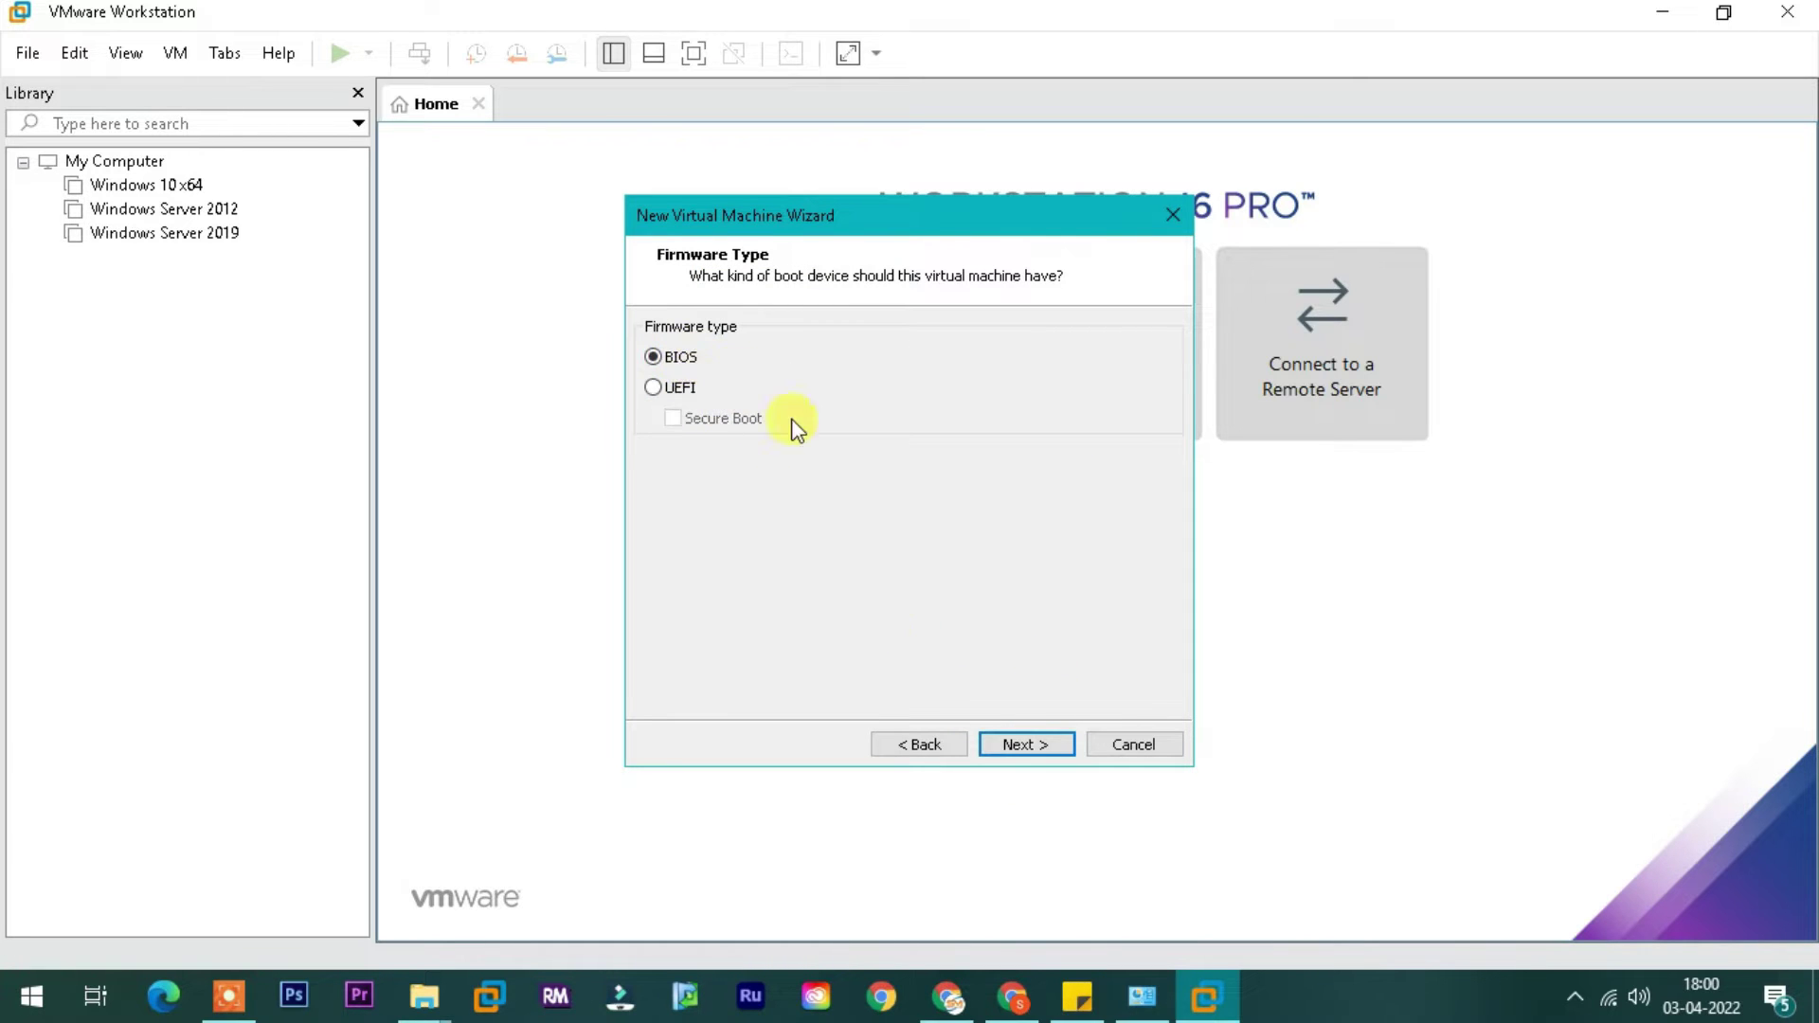
click(1024, 746)
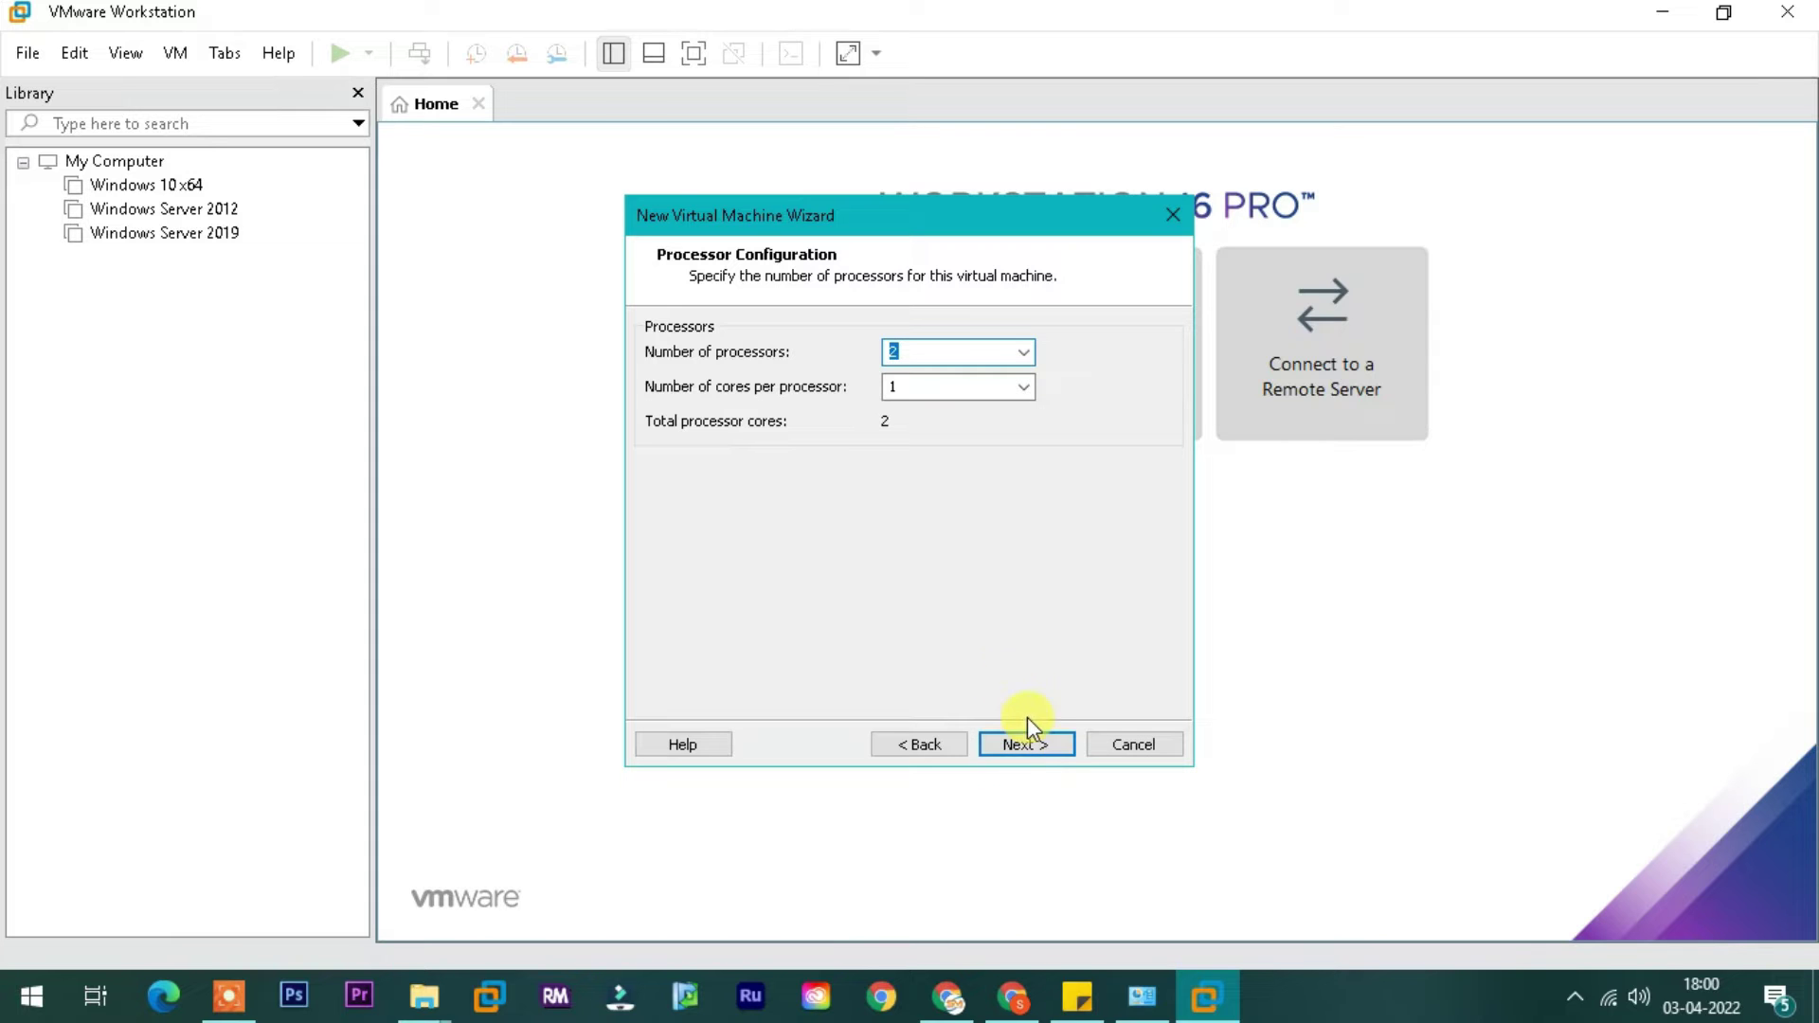
click(1031, 743)
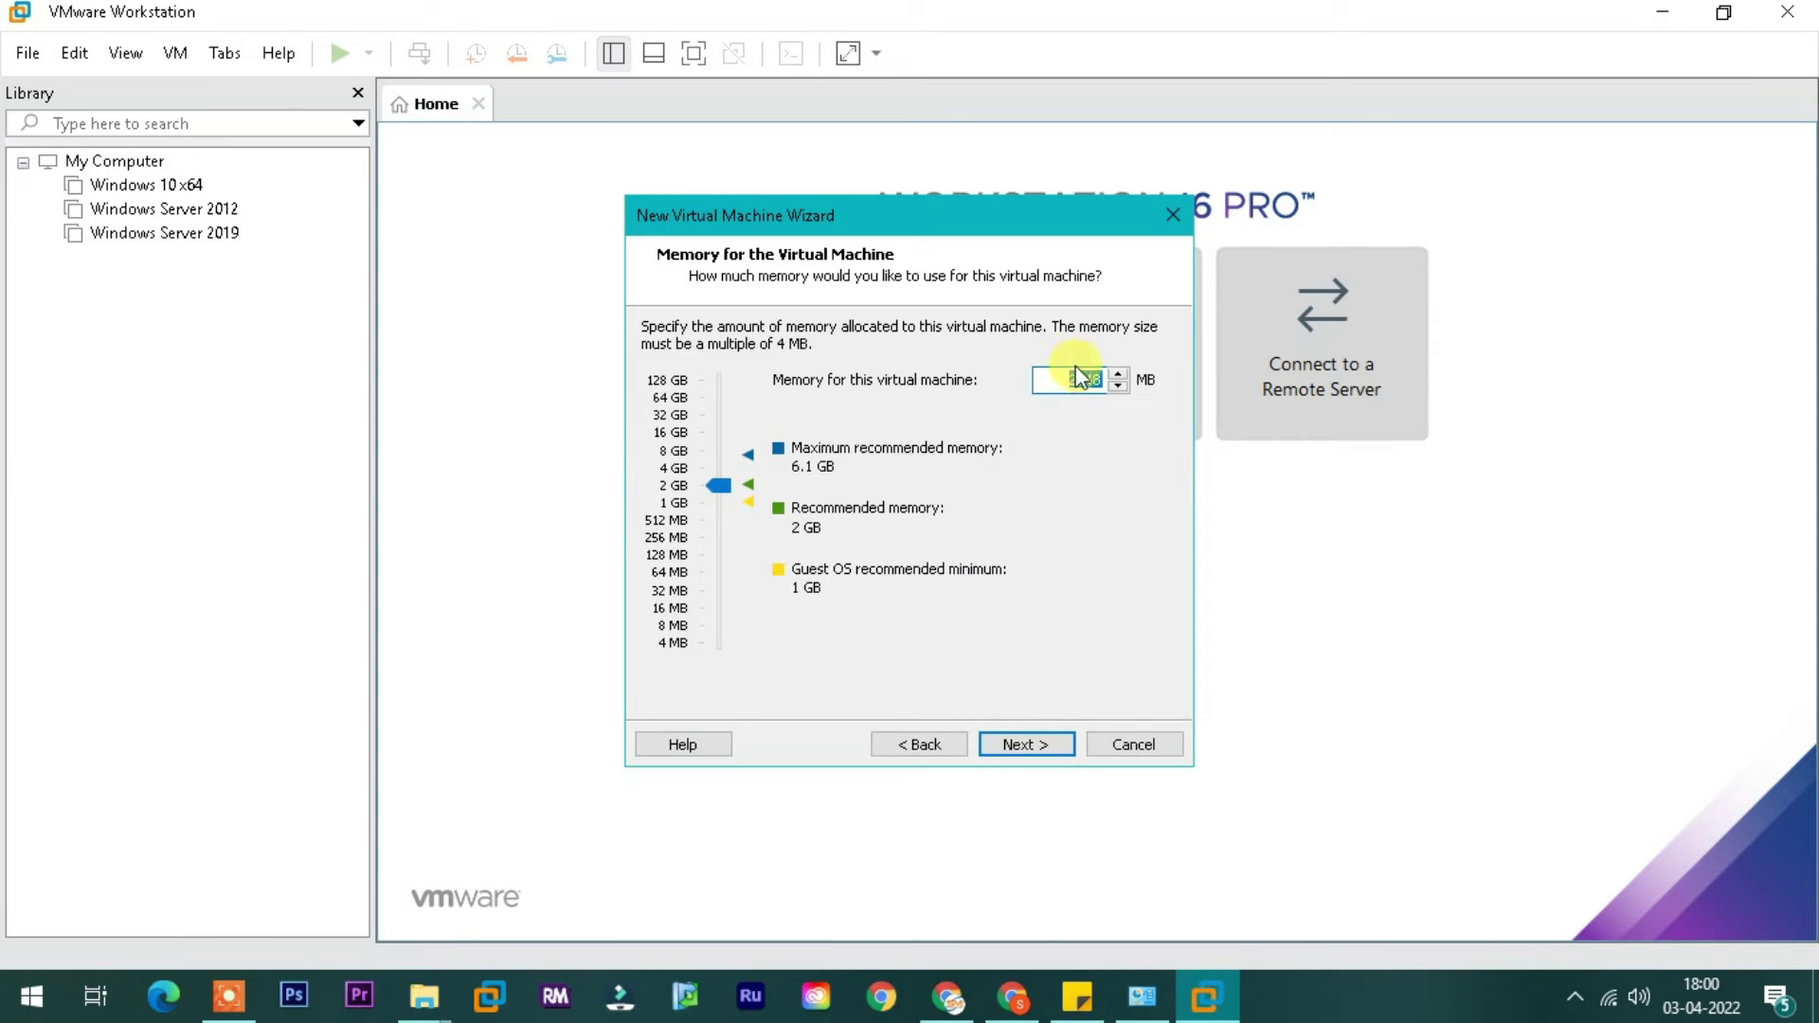
- Allocate 4 GB of memory to the virtual machine and continue to the network type page
click(1071, 377)
key(Delete)
text(4)
click(1041, 742)
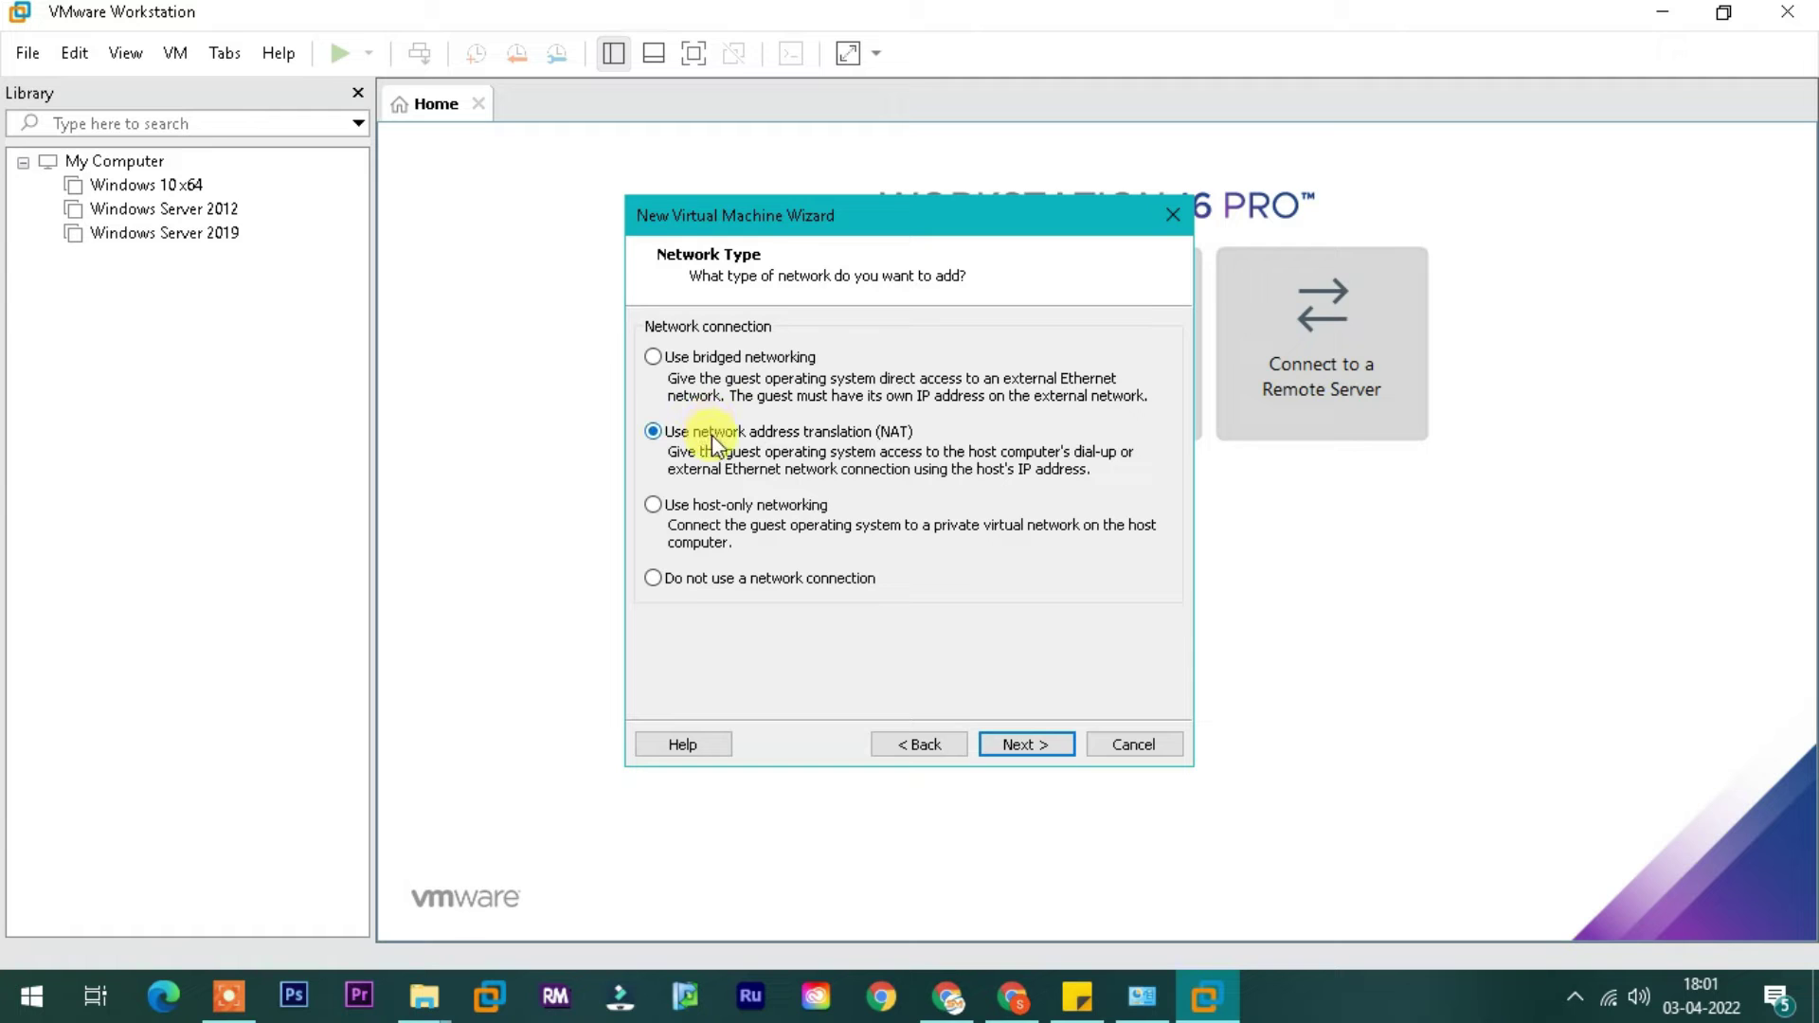
- Use NAT networking and the LSI Logic SAS controller with a SCSI virtual disk
click(1023, 743)
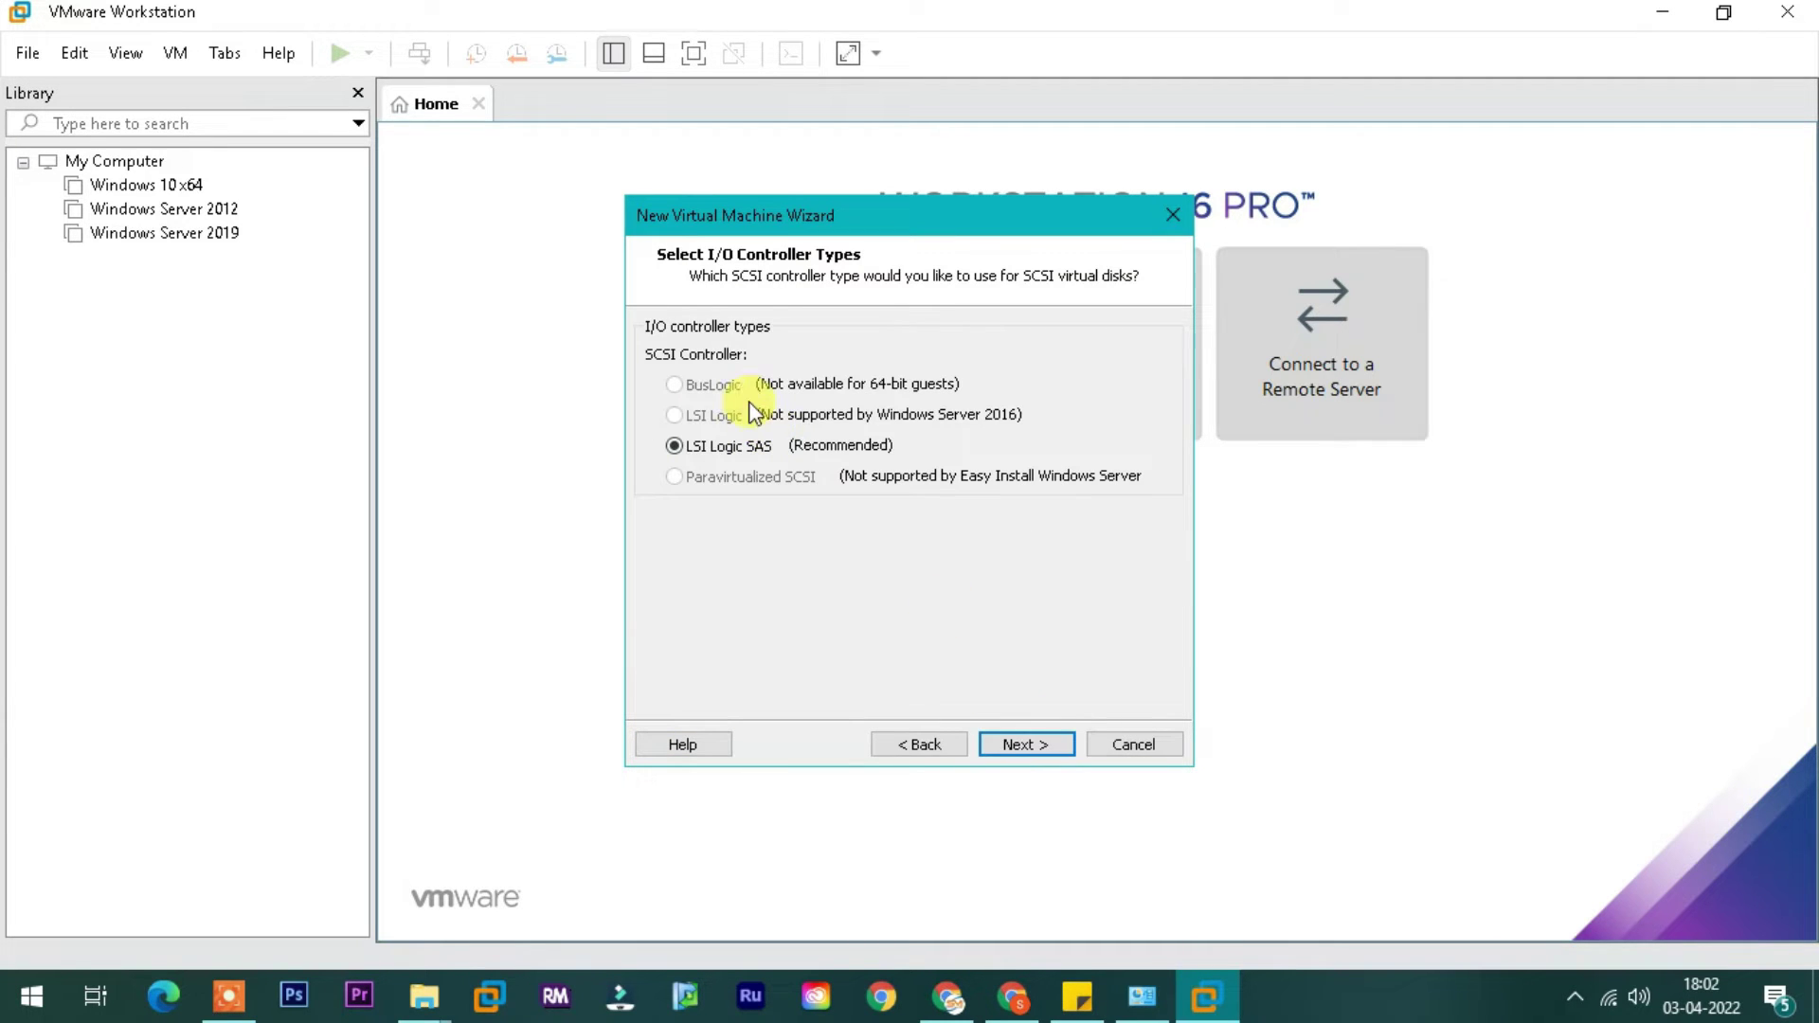
click(1031, 743)
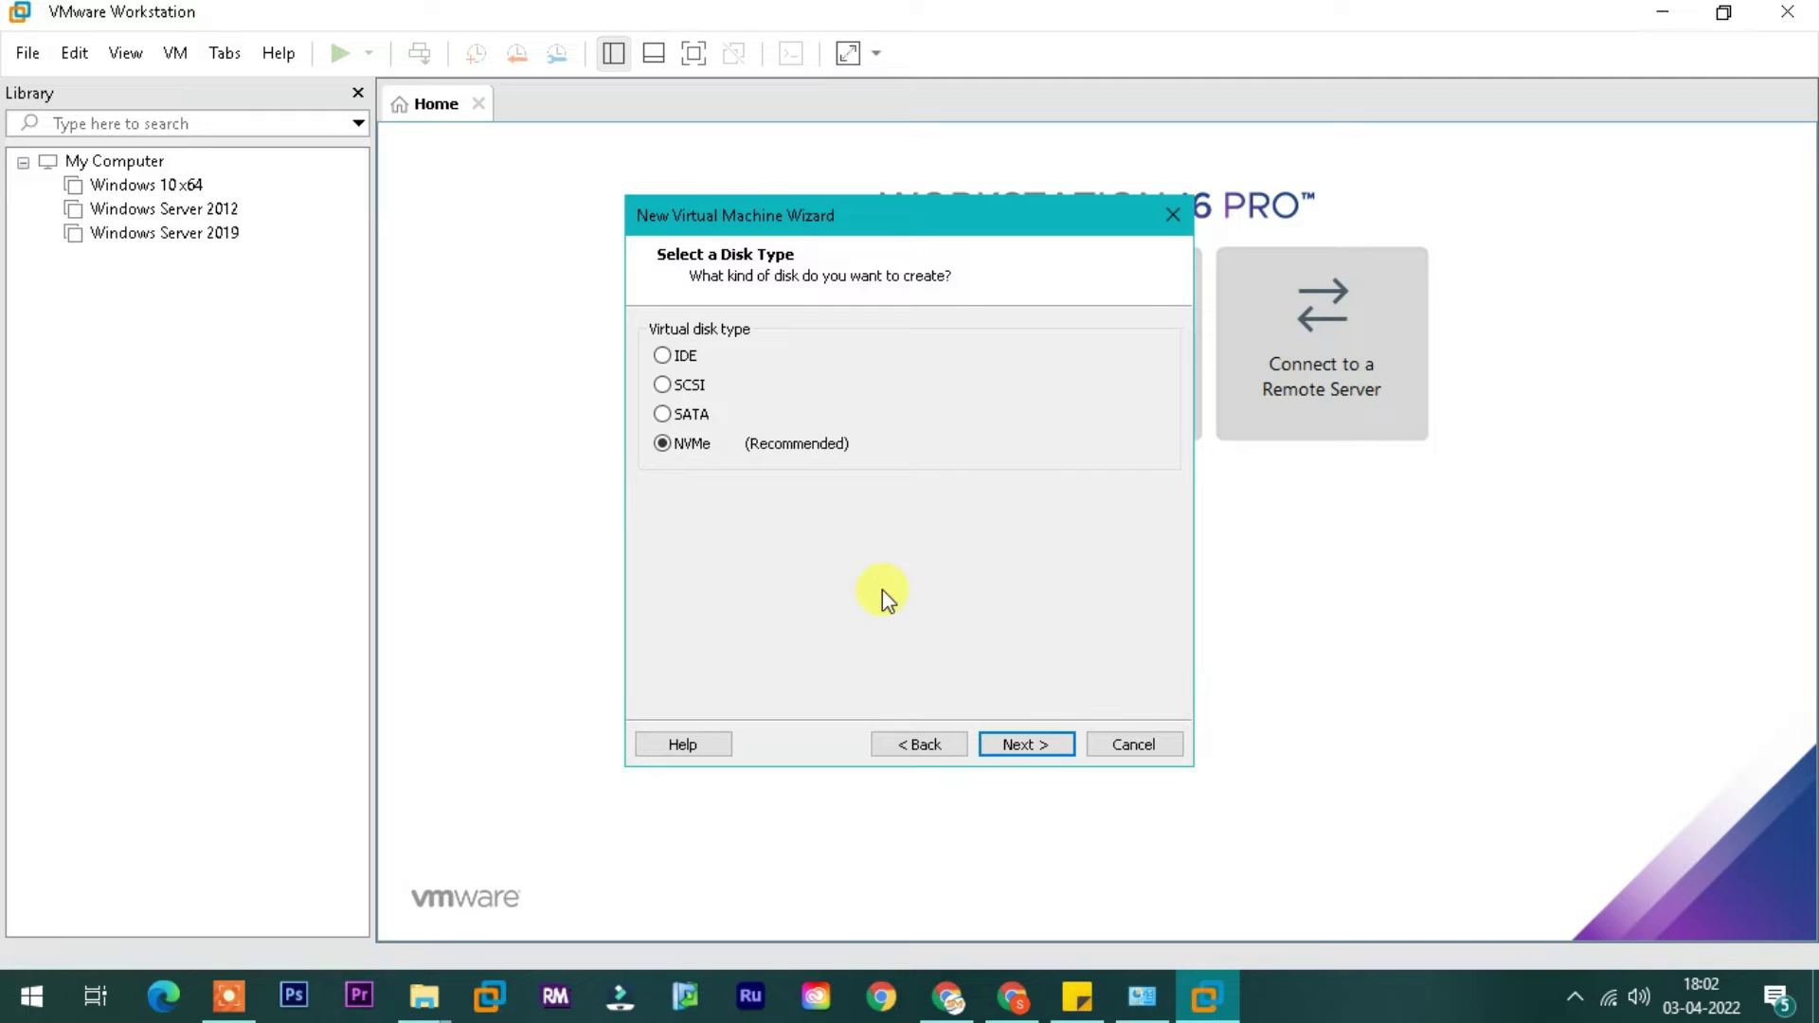
click(1045, 746)
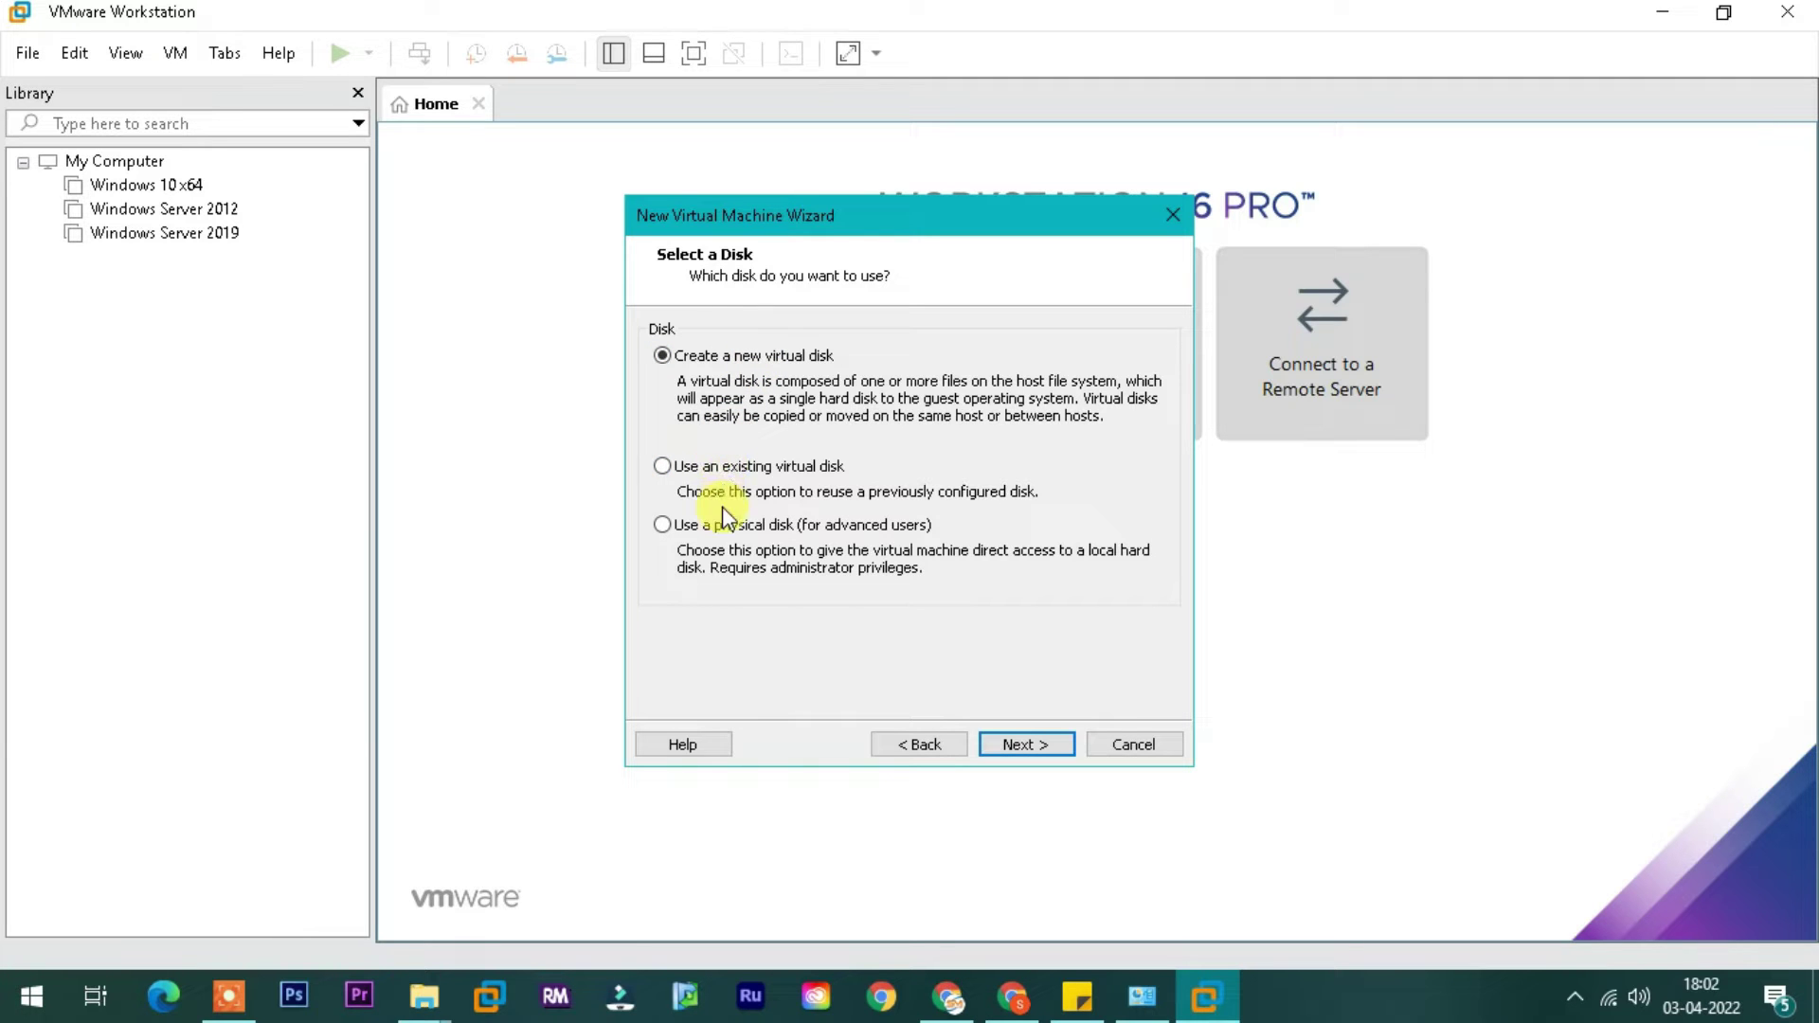
- Create a new 30 GB virtual disk split into multiple files, keep Windows Server 2022.vmdk as its file, and finish the wizard
click(1033, 744)
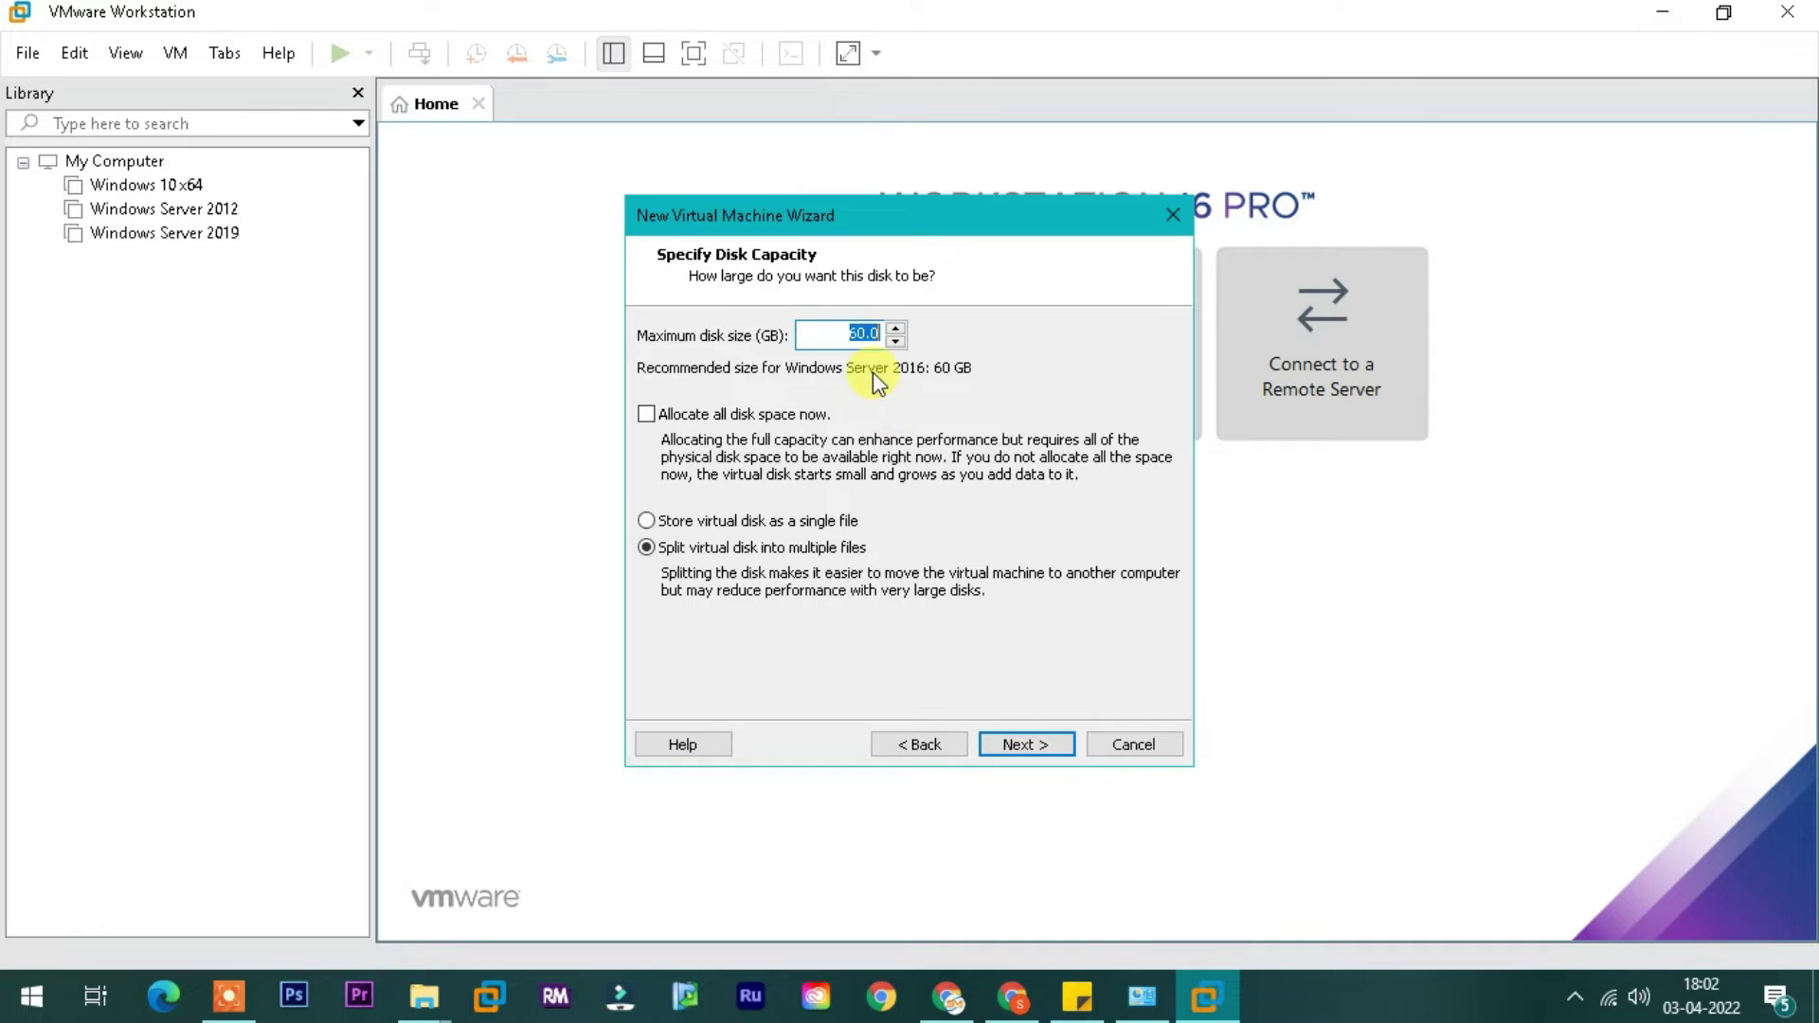
text(30)
click(1027, 743)
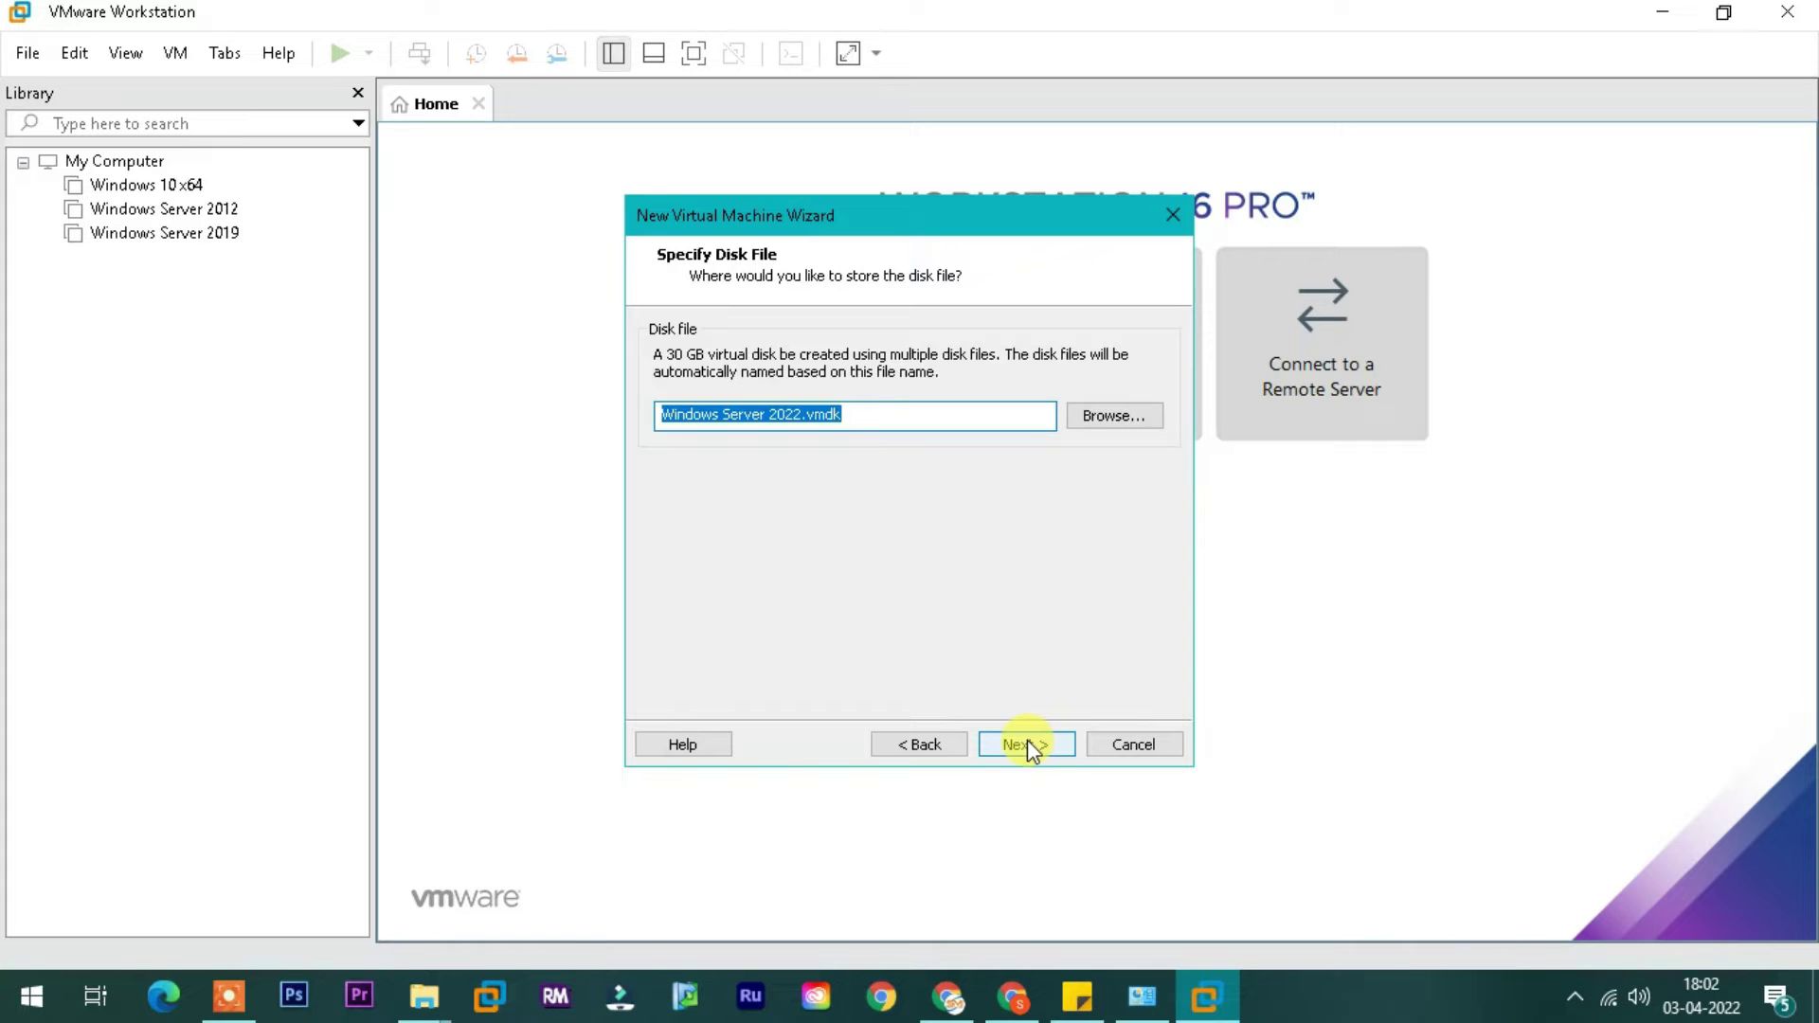
click(1027, 744)
click(1028, 744)
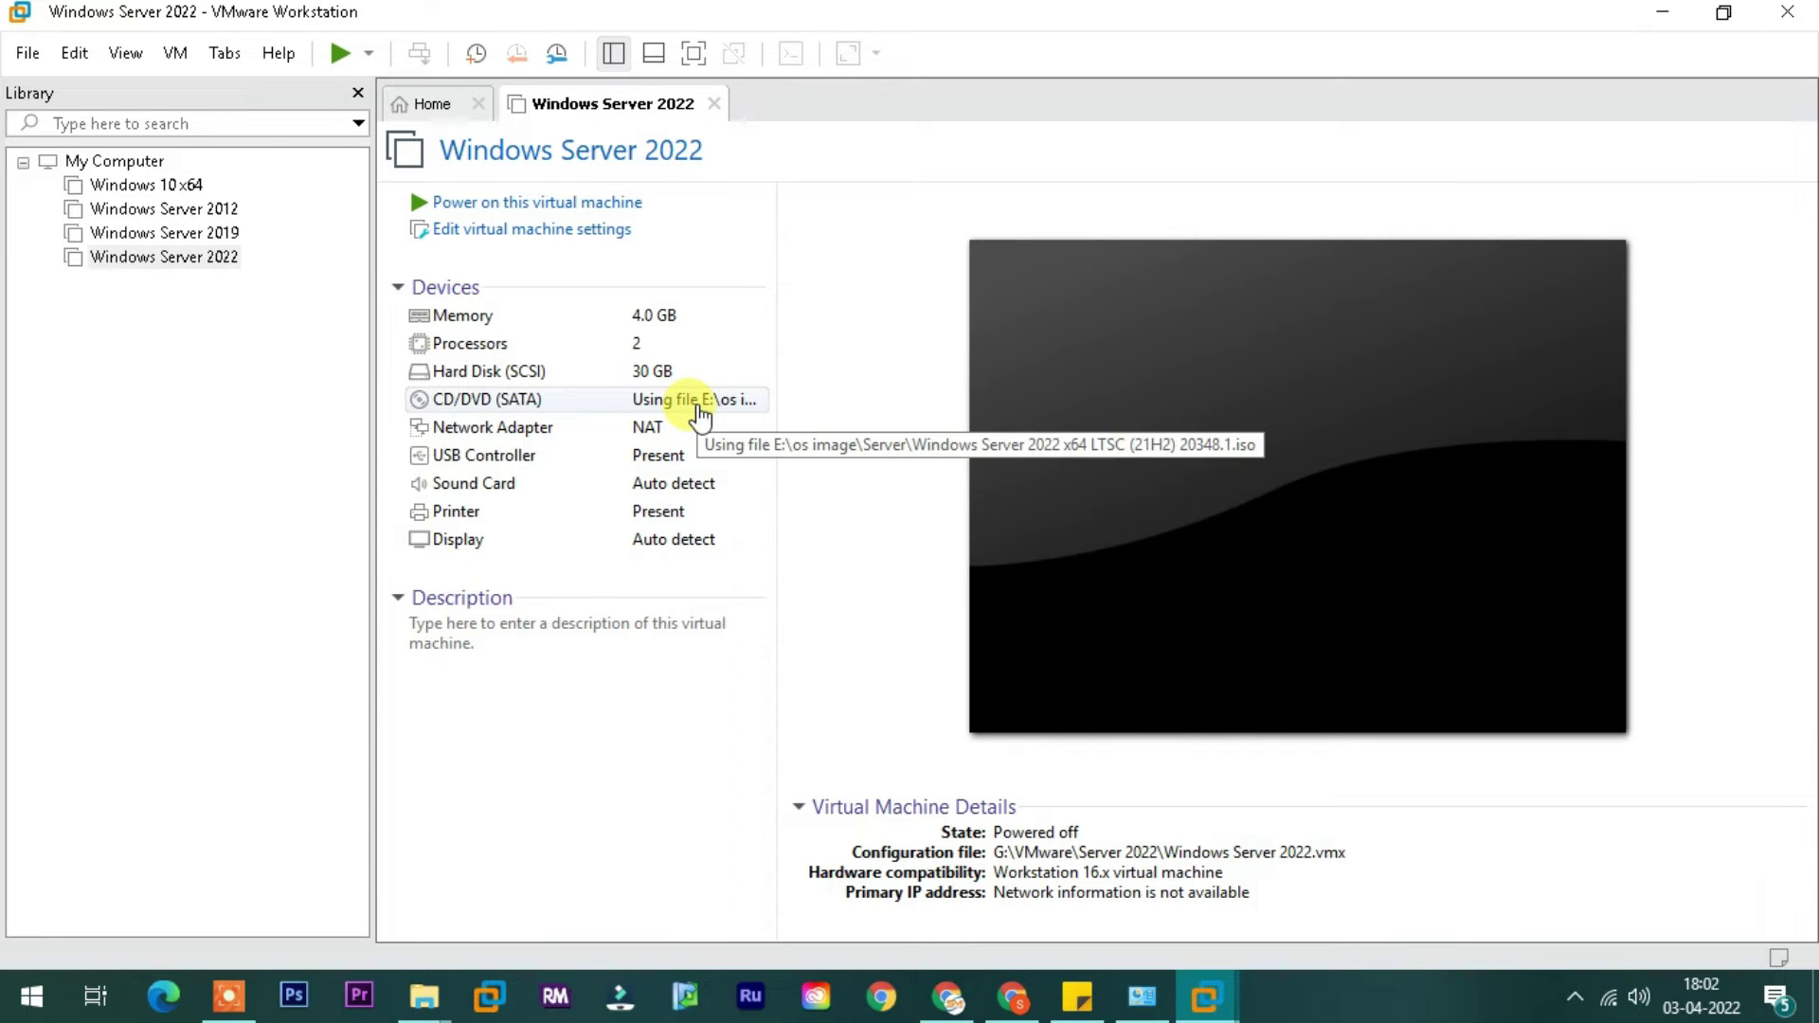
- Power on the Windows Server 2022 virtual machine and show it in full screen
click(641, 206)
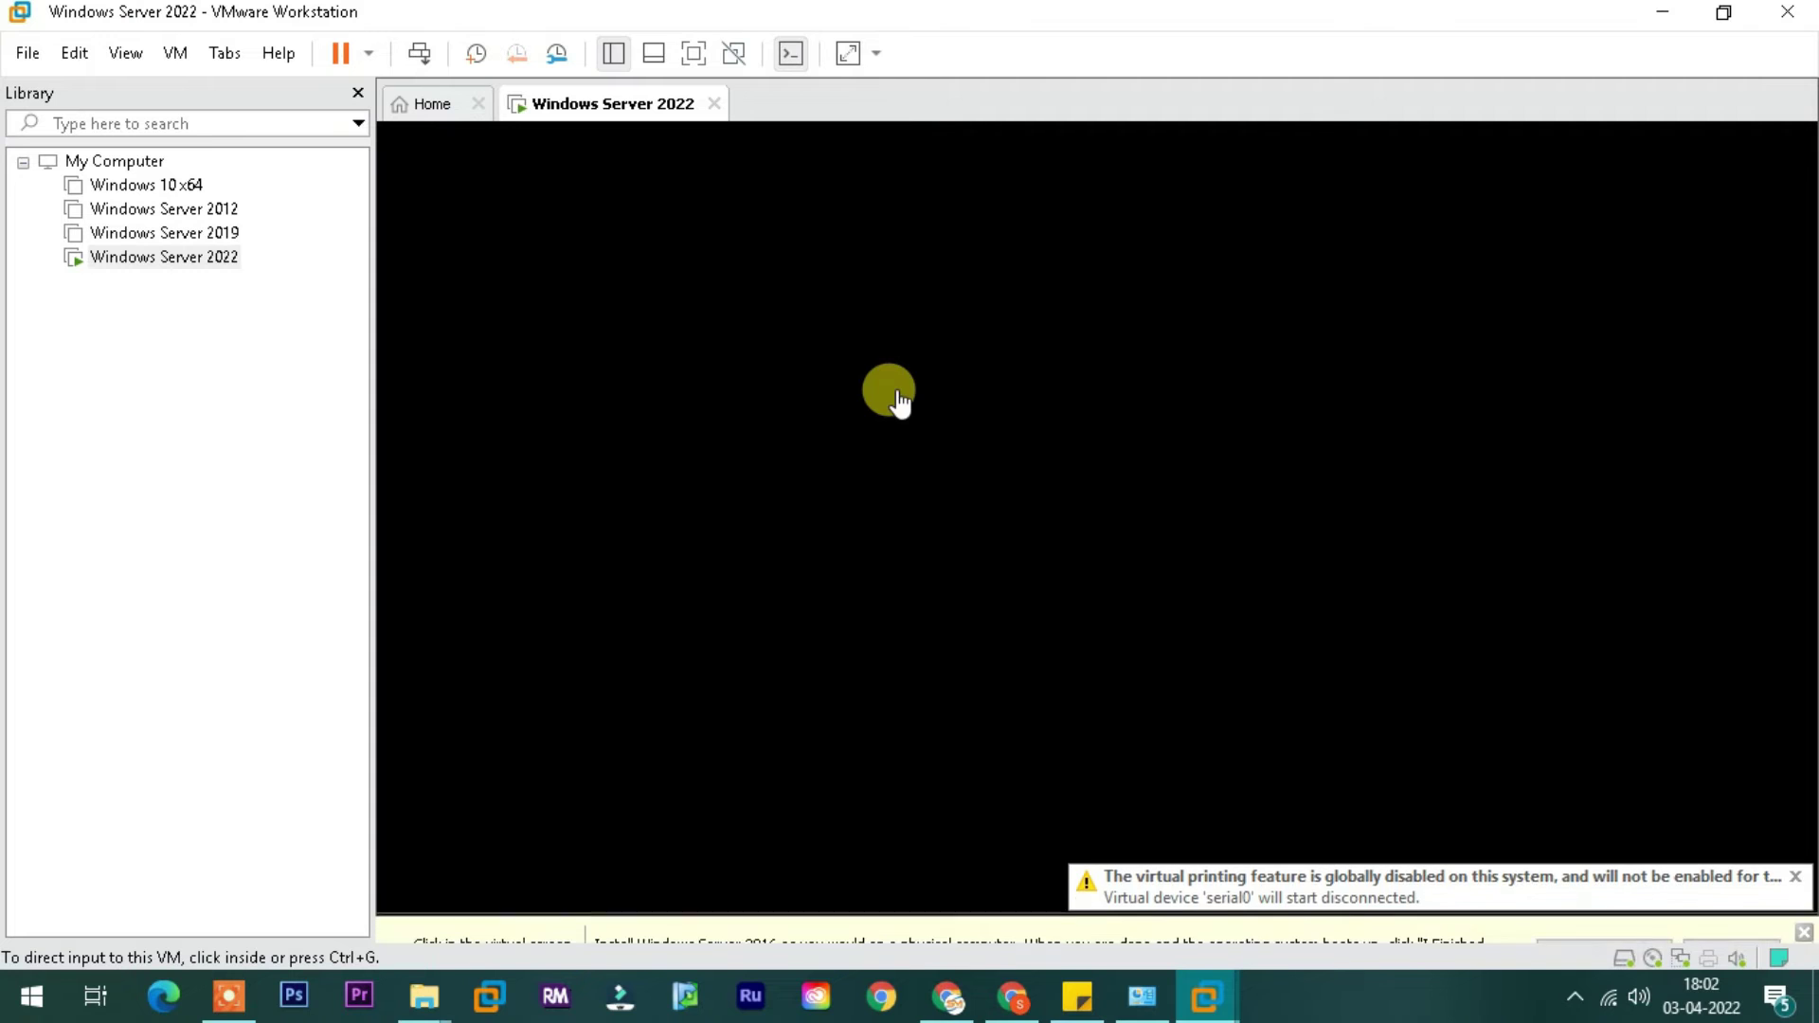
click(701, 59)
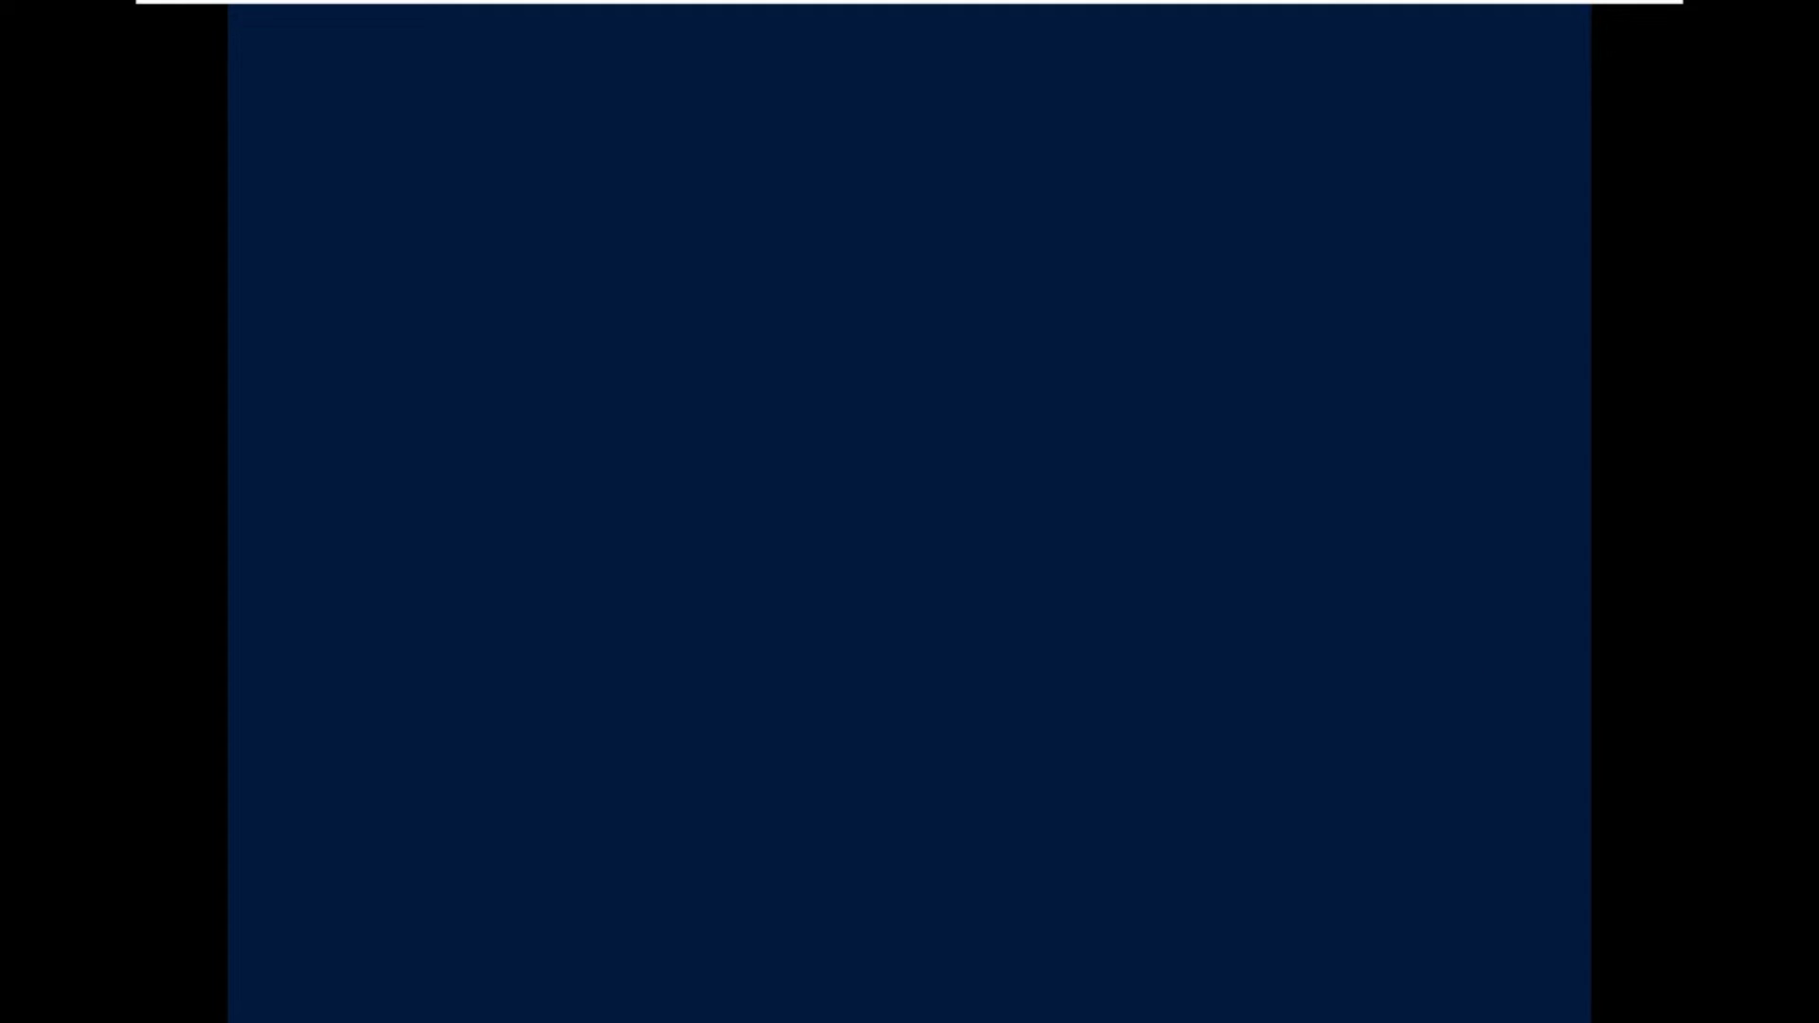
- Set the time and currency format to English (India) and start the server operating system installation
click(1213, 537)
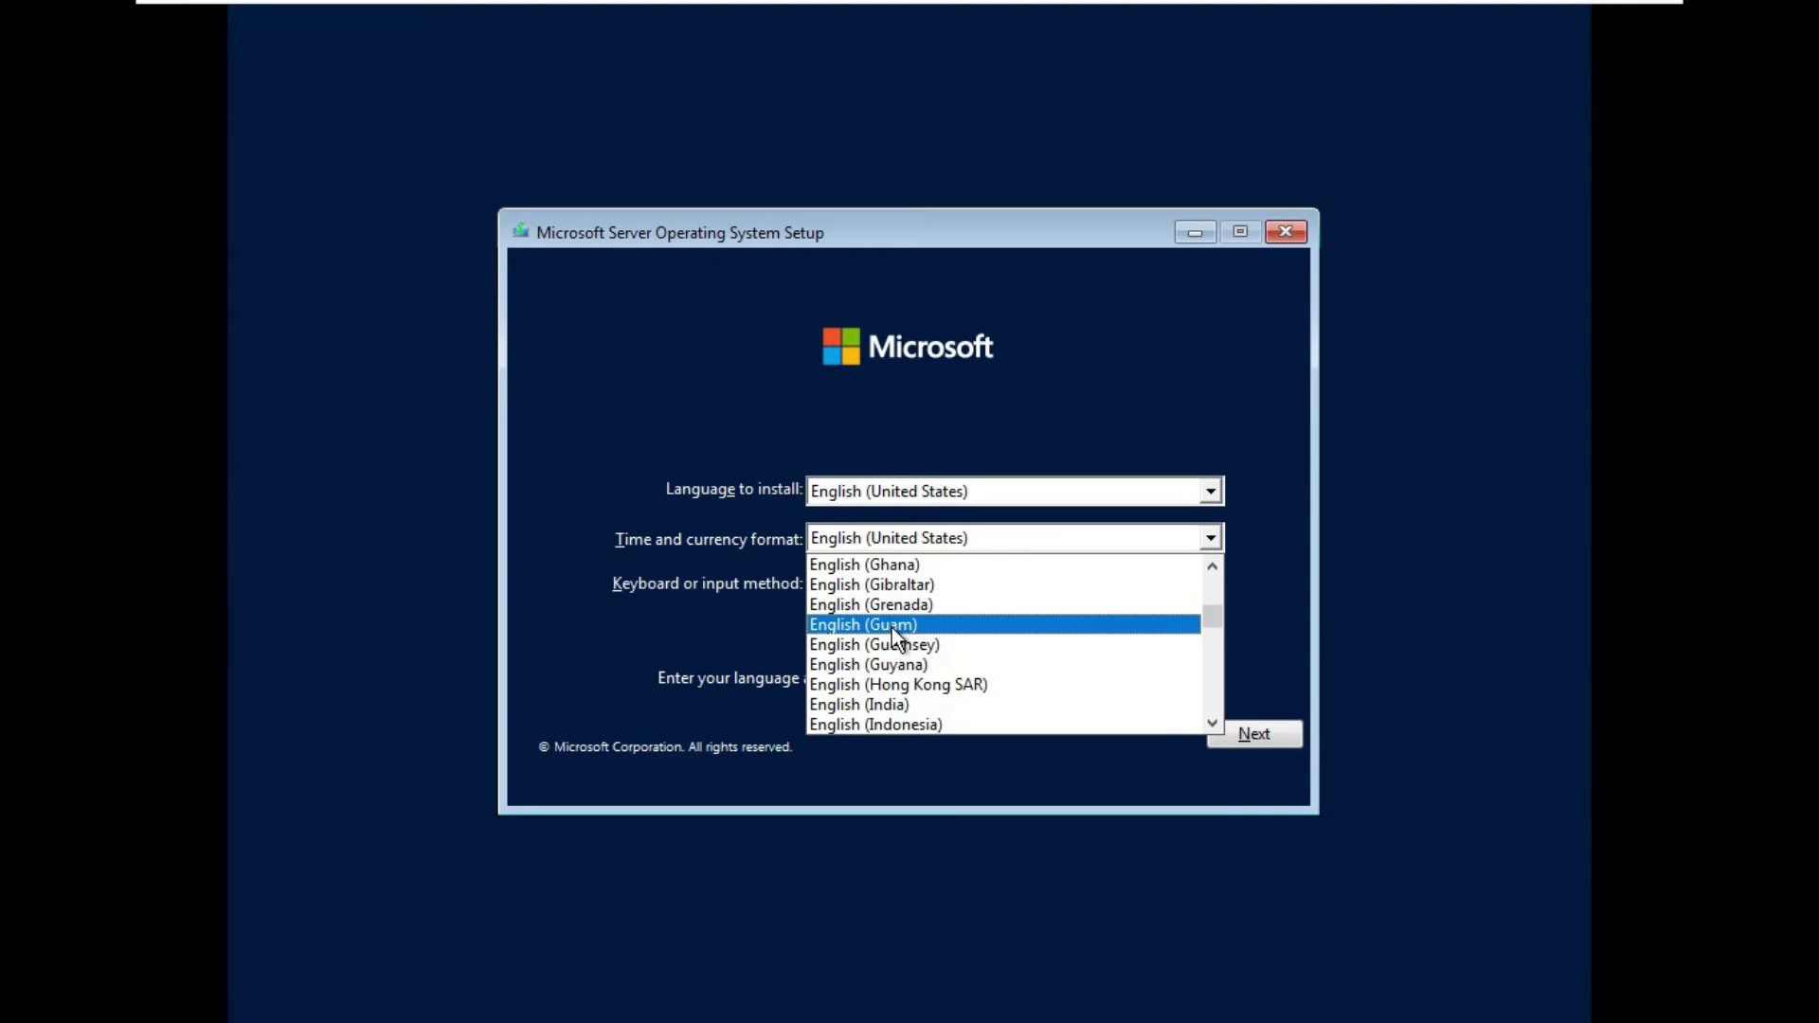
click(891, 704)
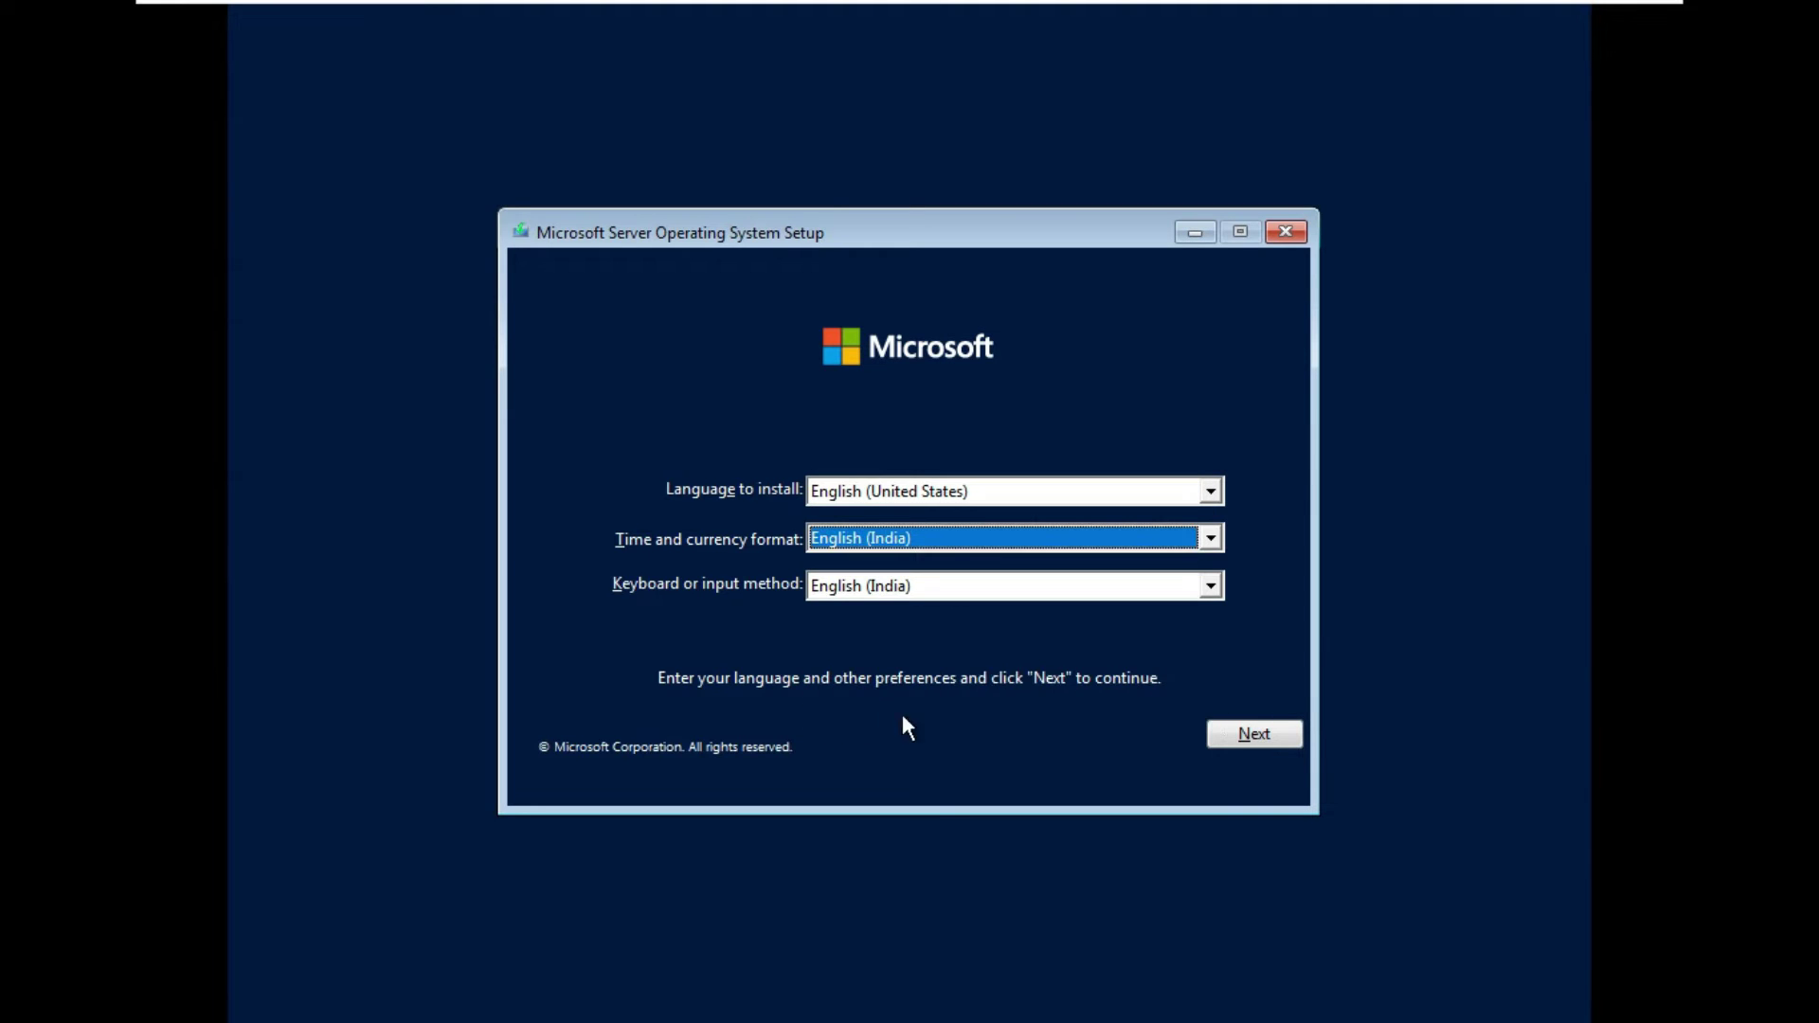
click(1236, 739)
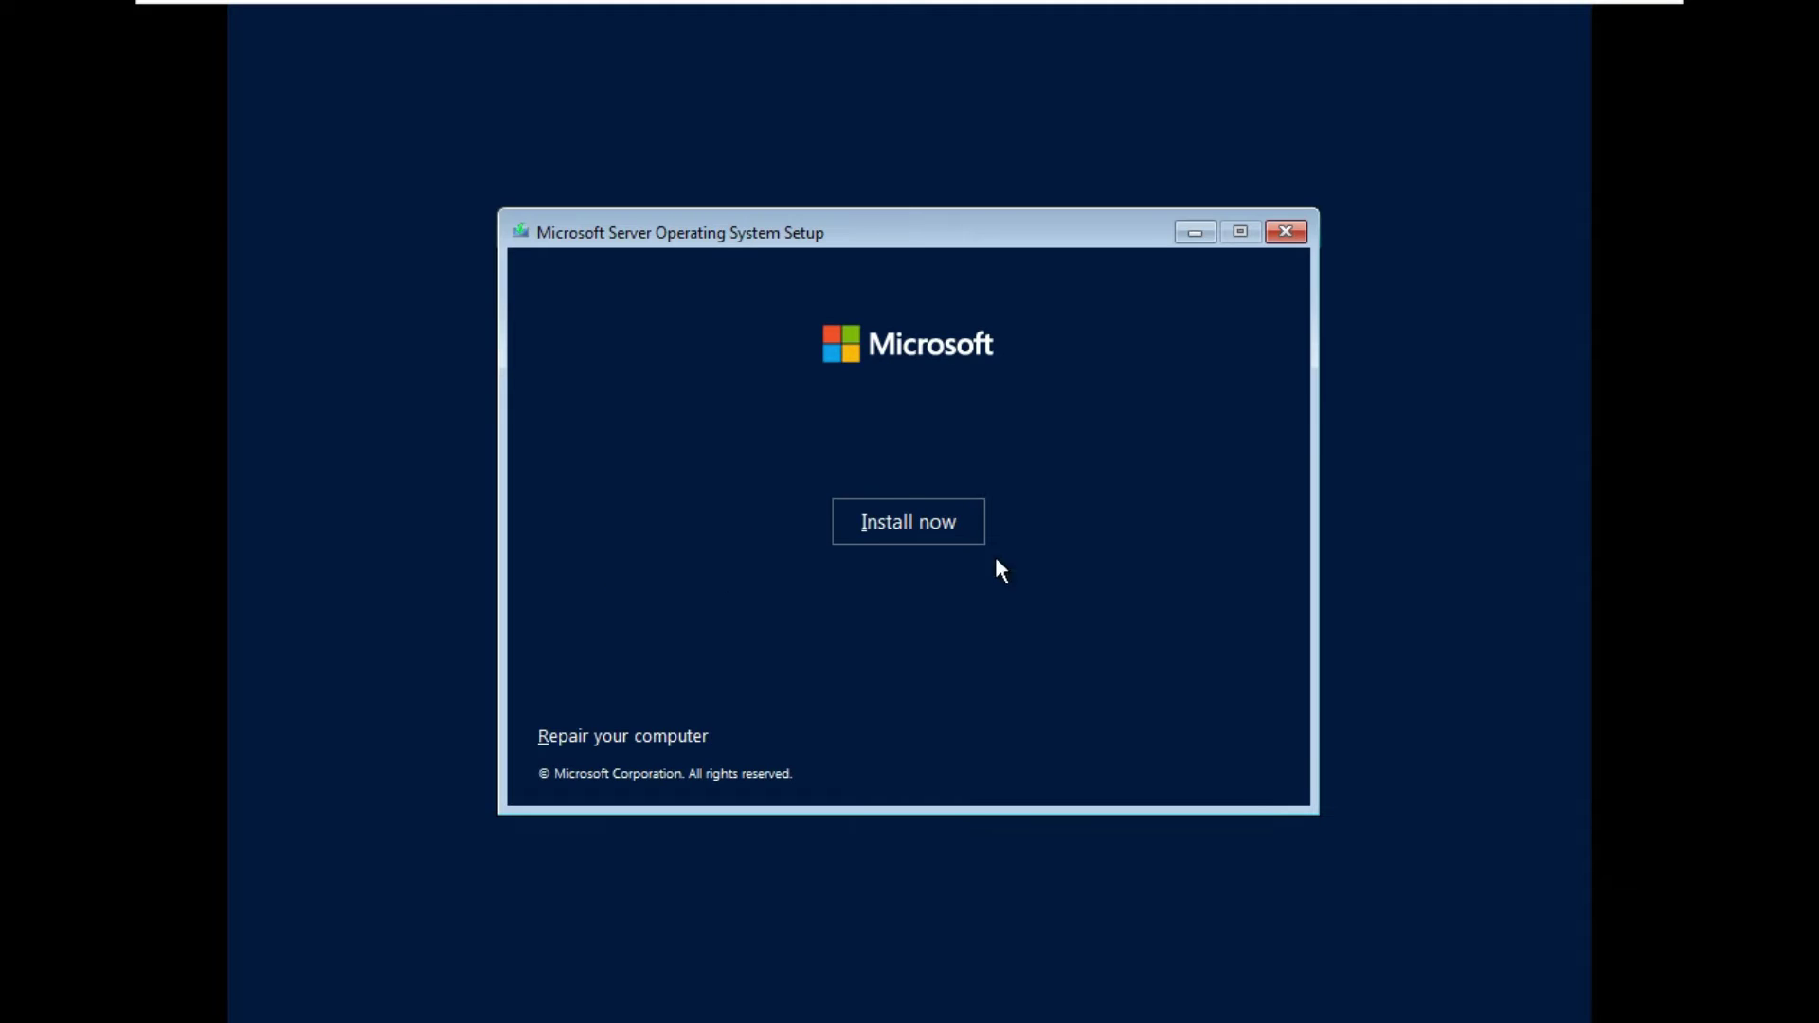
click(953, 528)
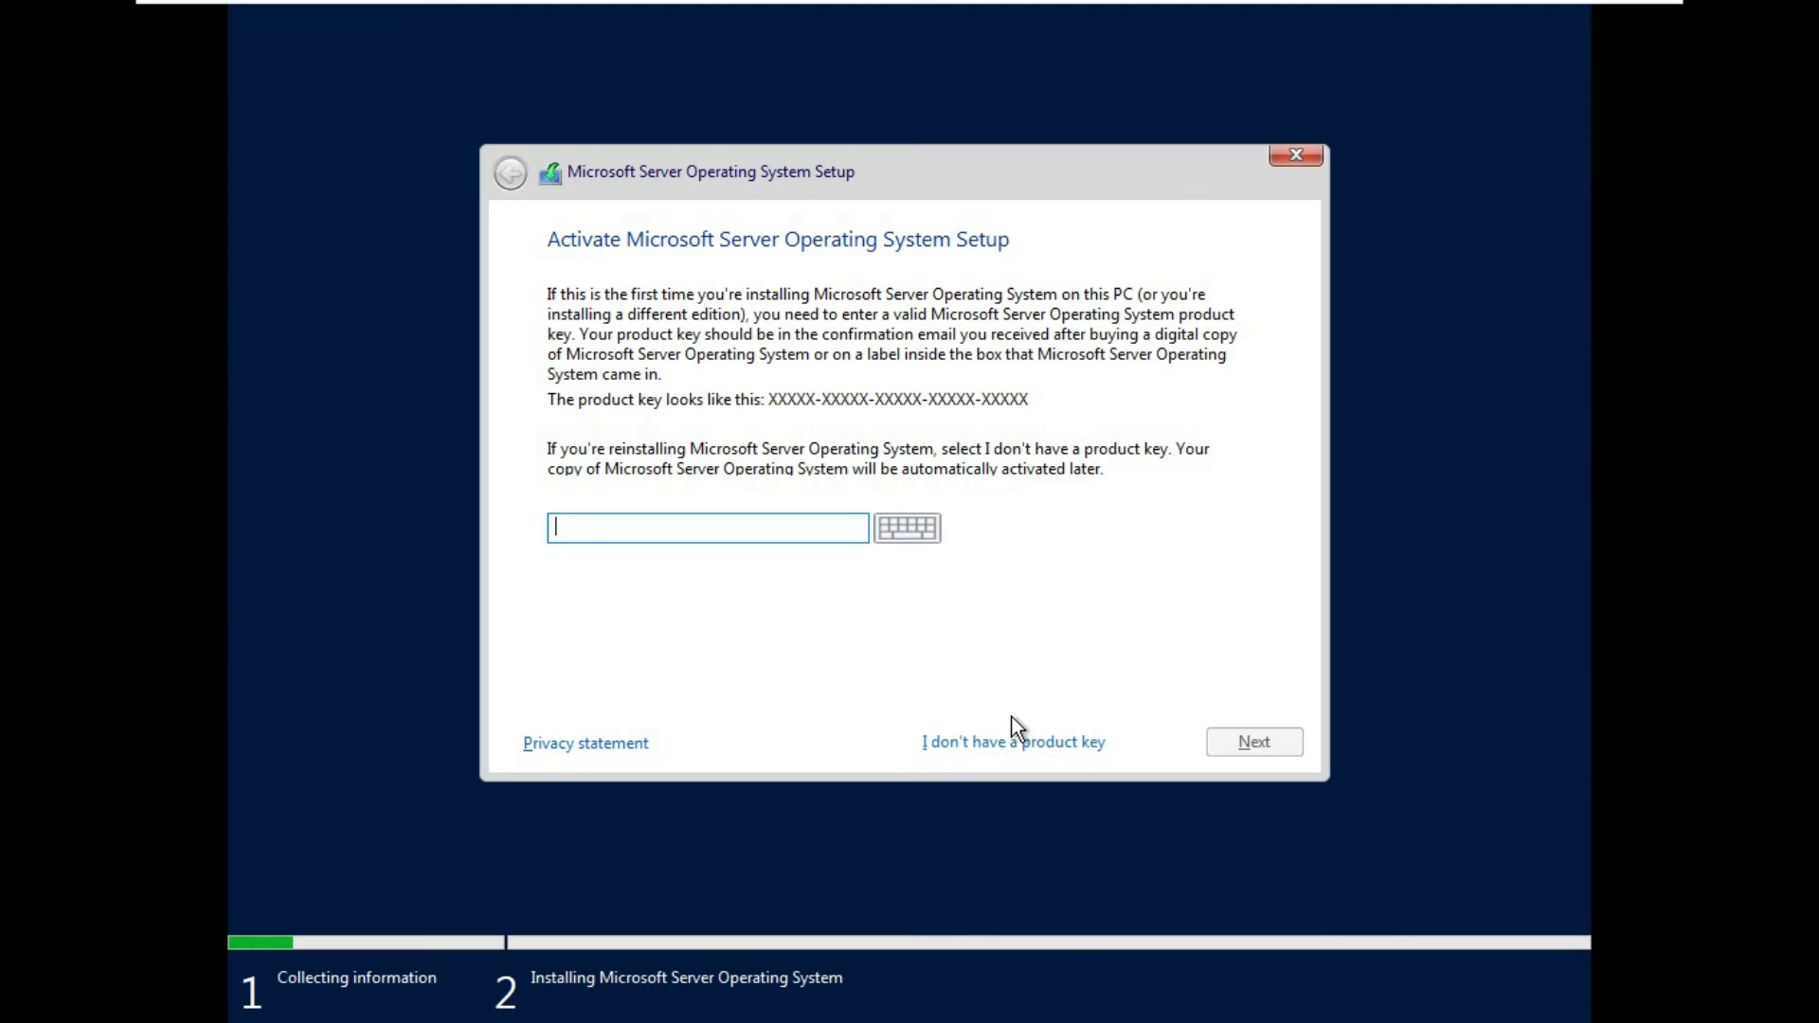
- Skip the product key and choose Windows Server 2022 Datacenter (Desktop Experience) as the operating system to install
click(1020, 741)
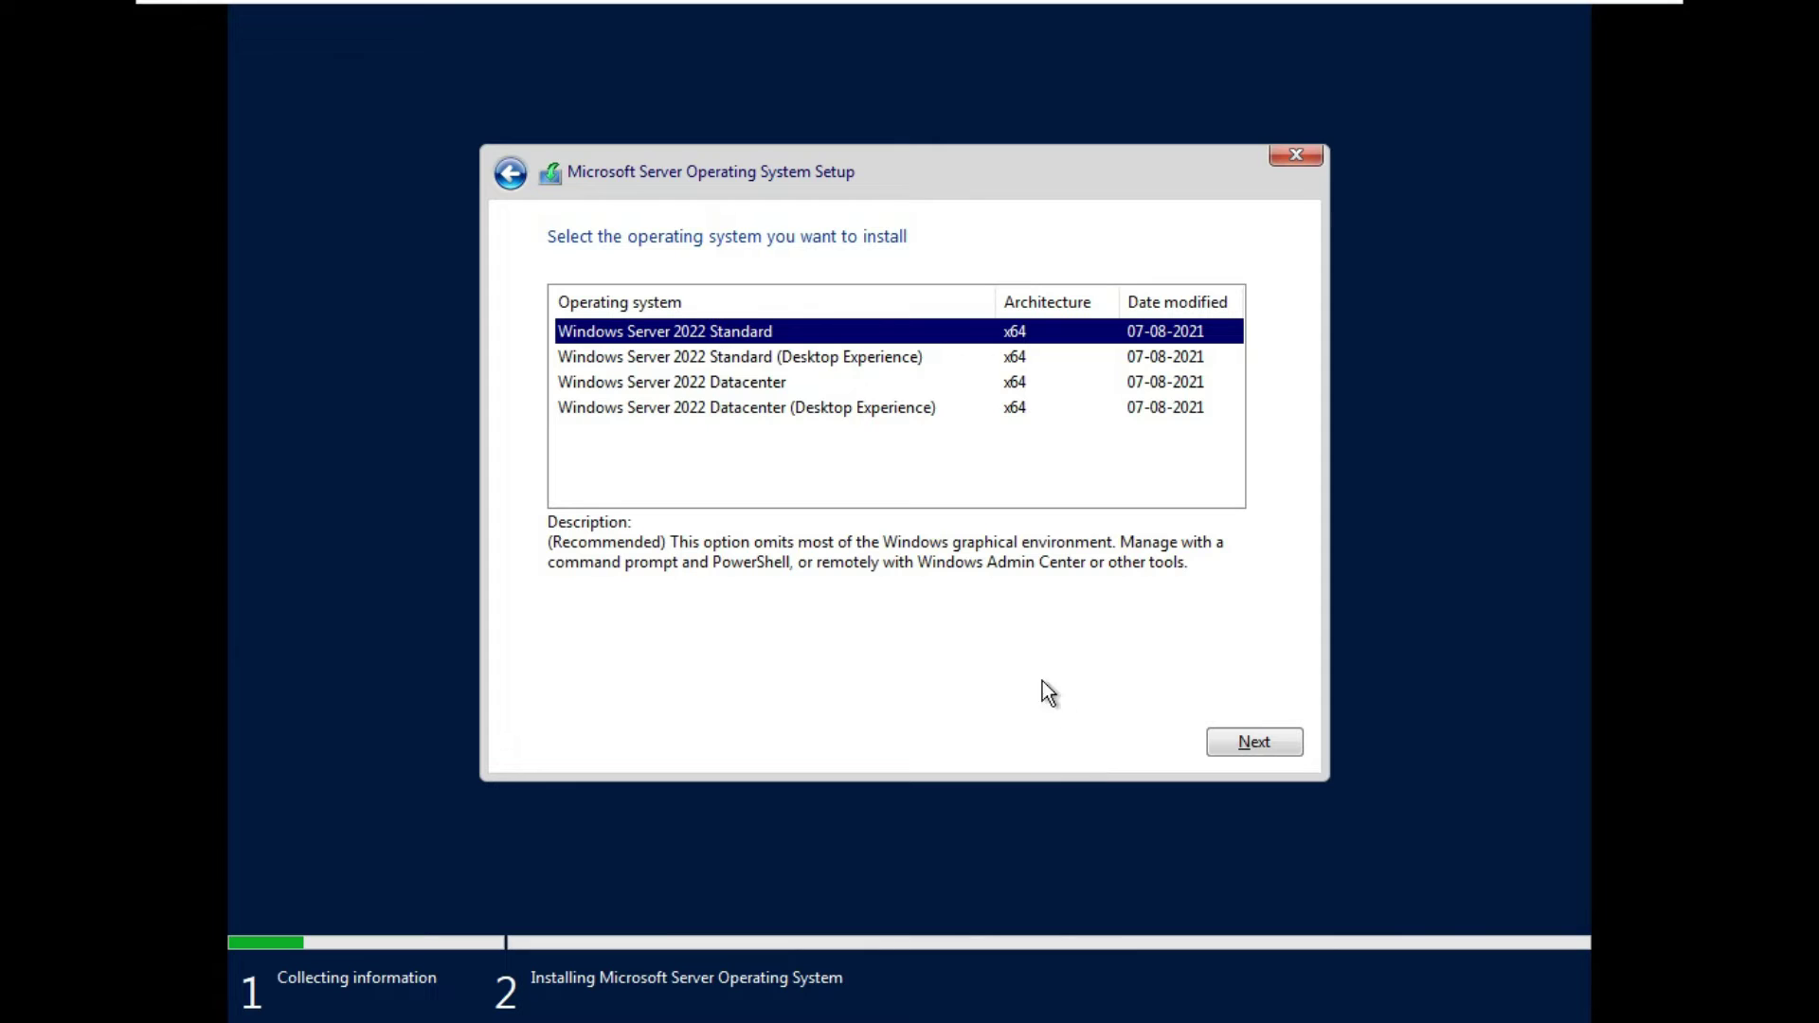
click(751, 384)
click(757, 333)
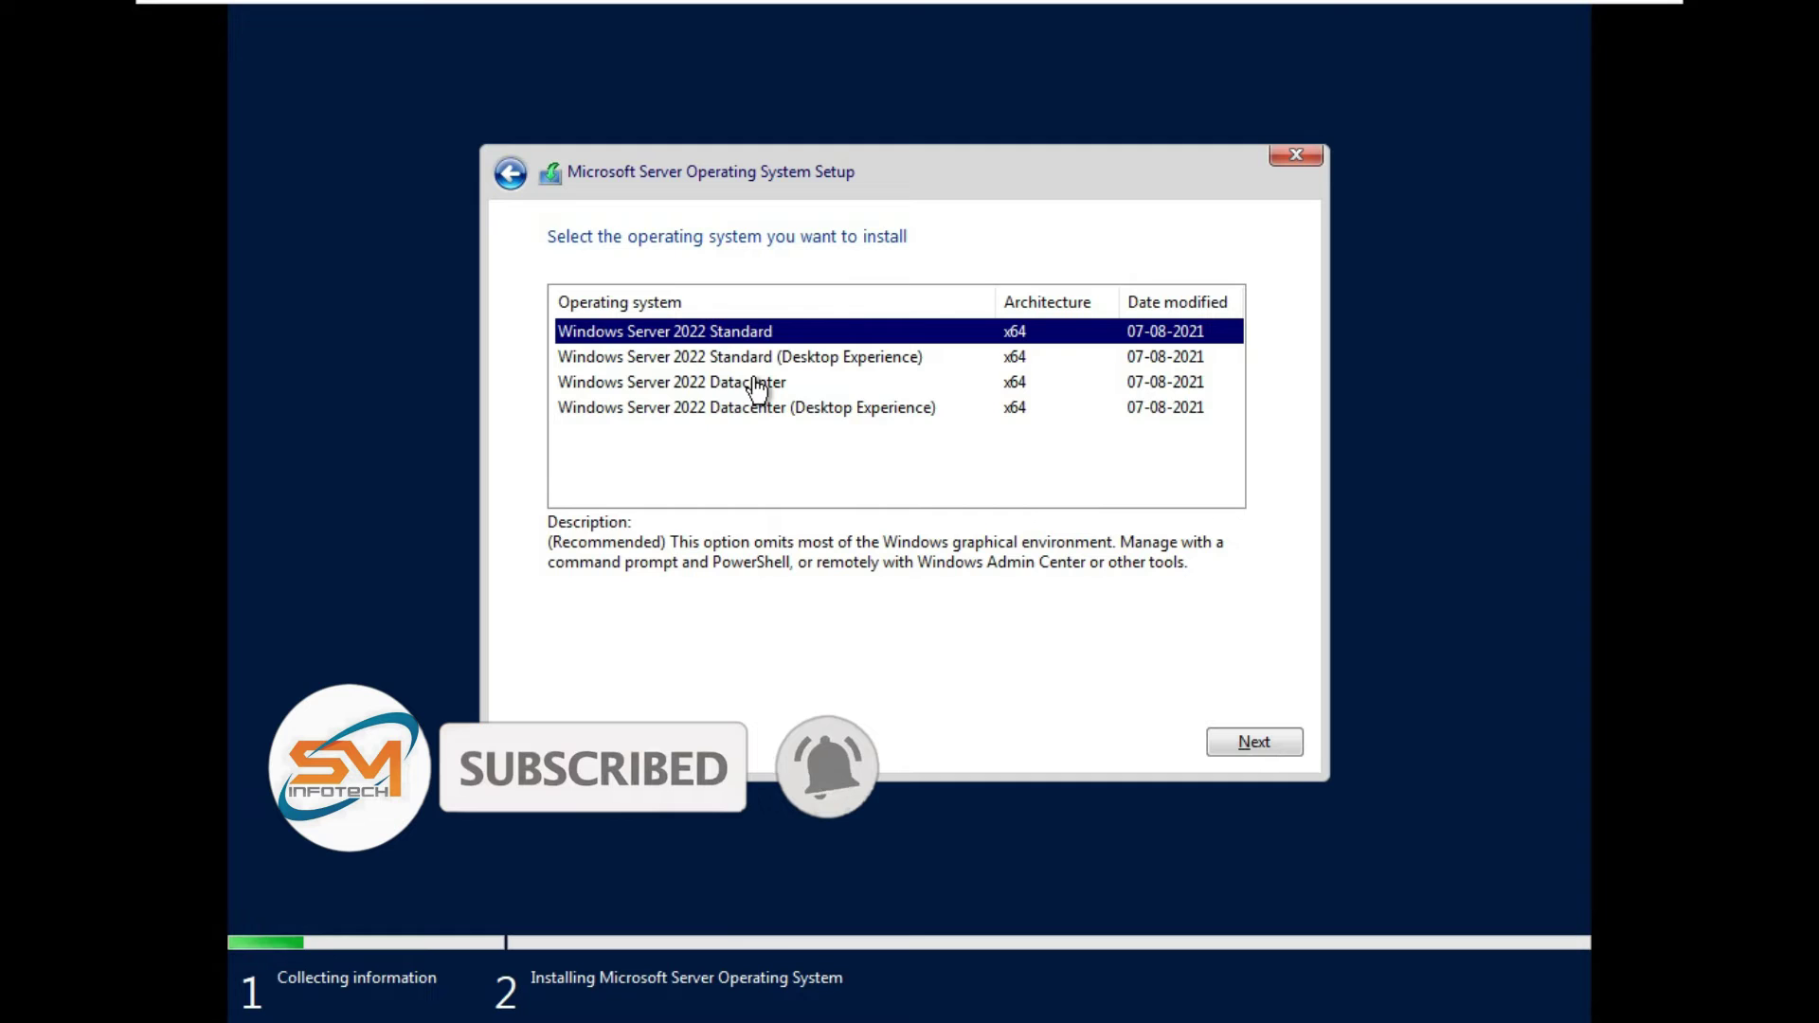
click(757, 383)
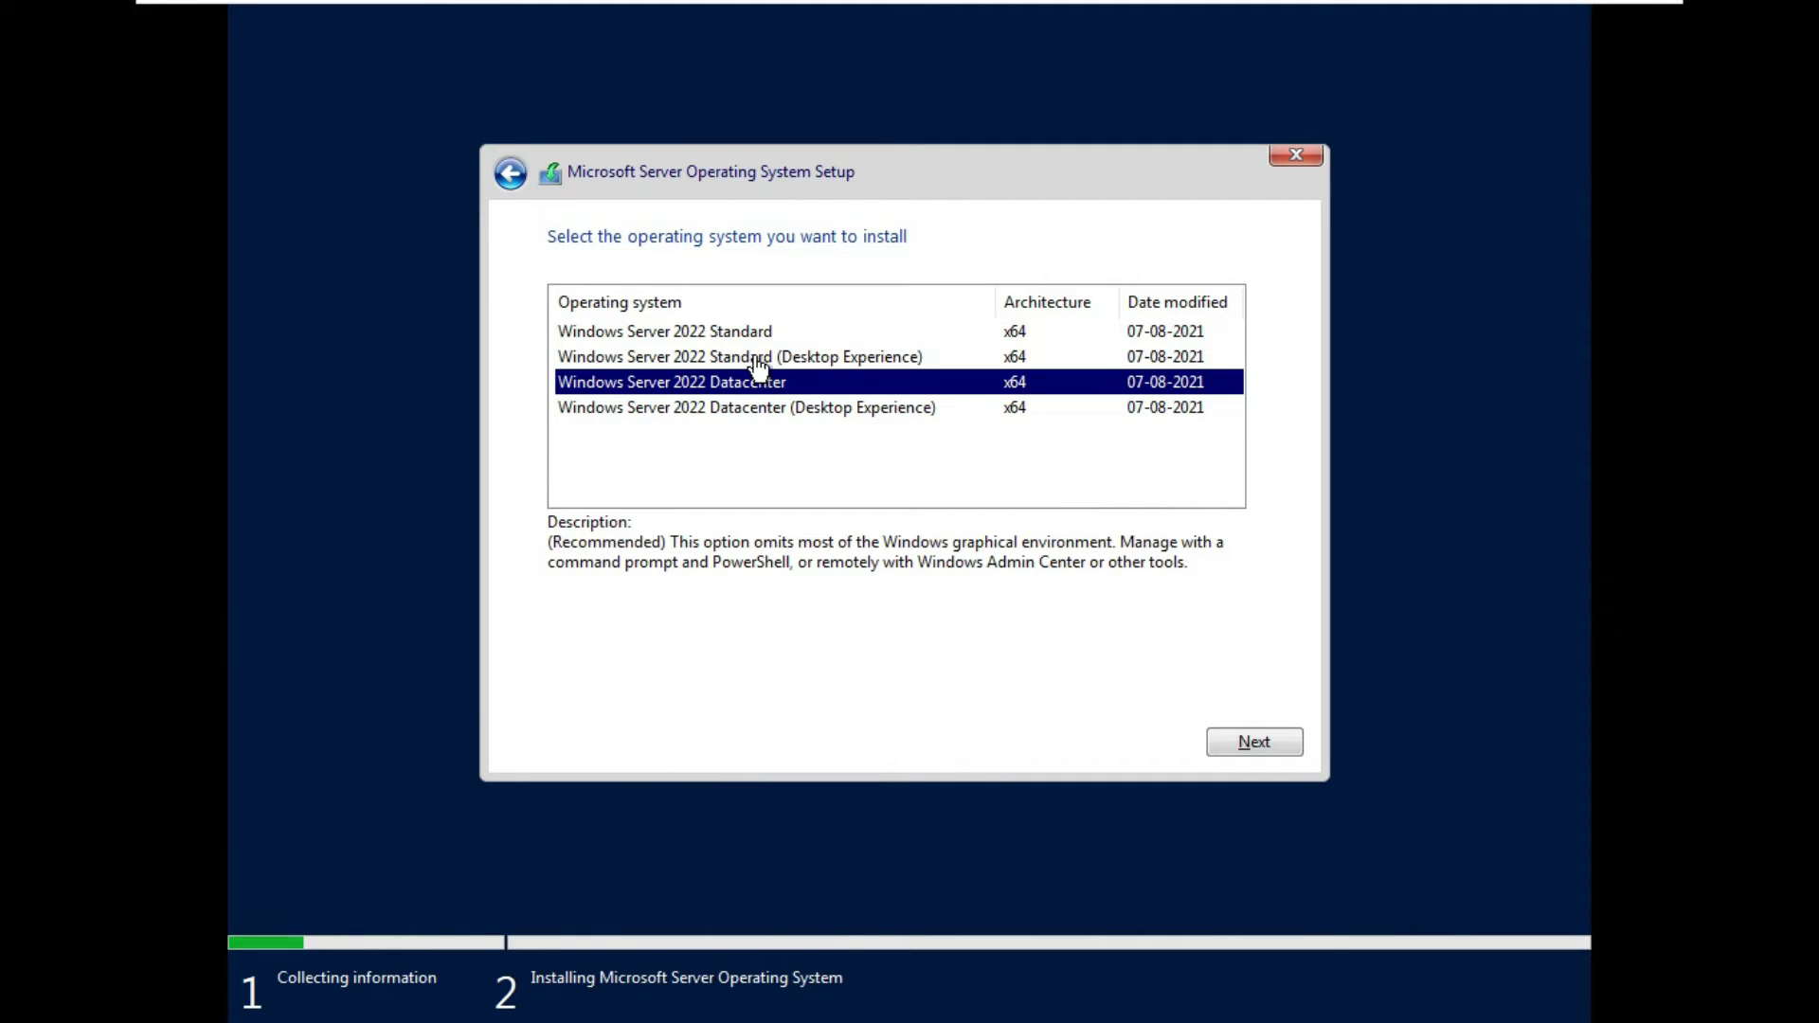
click(758, 359)
click(765, 408)
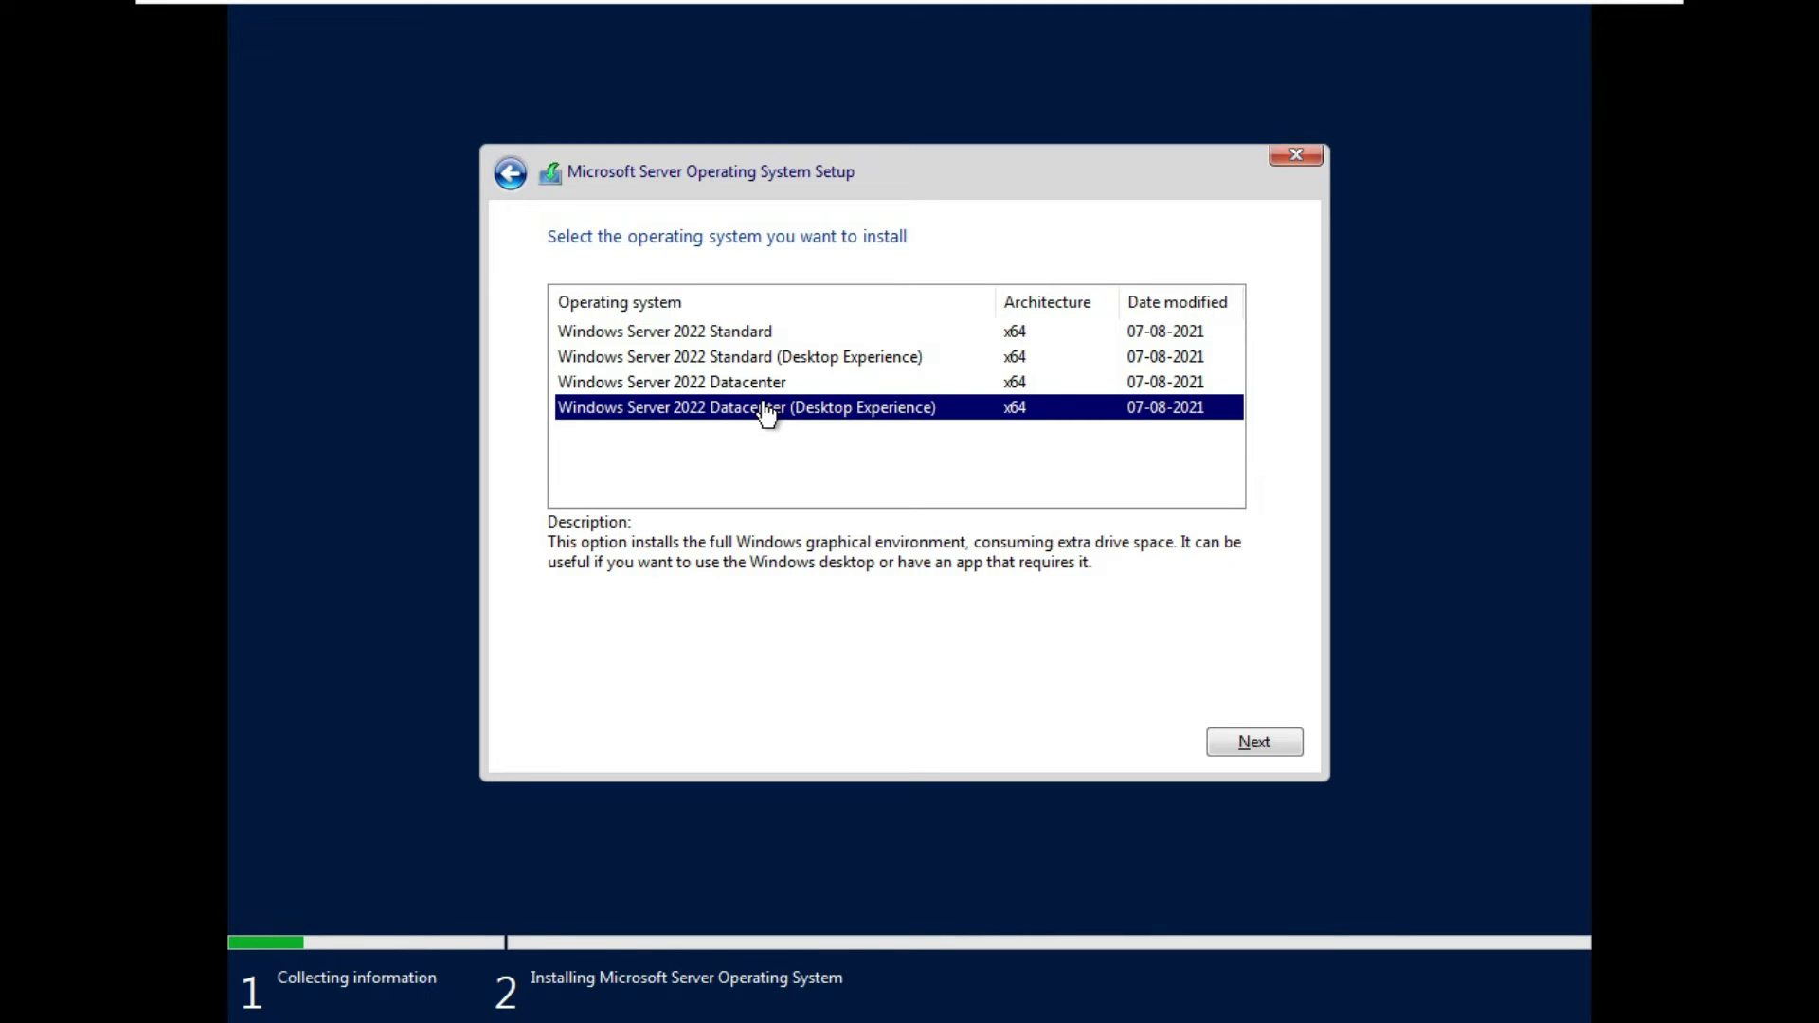
click(808, 368)
click(814, 411)
click(1241, 741)
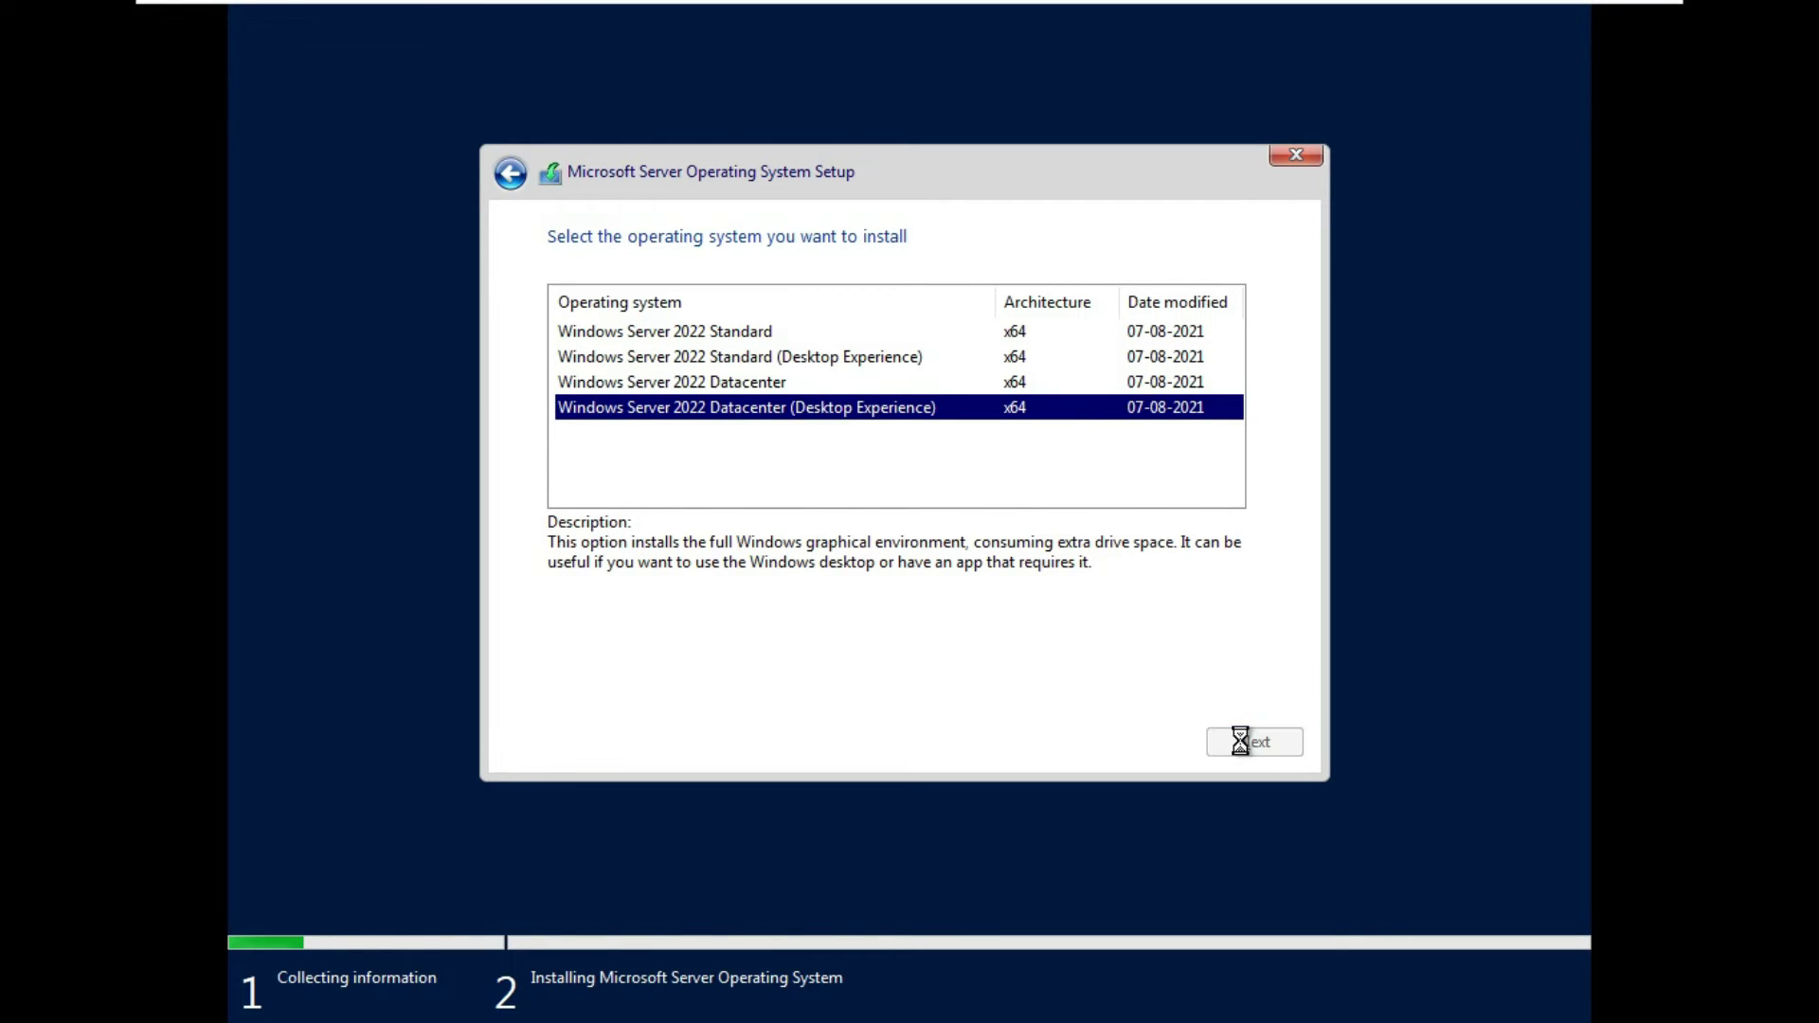
- Accept the license terms and choose the Custom (advanced) installation type
click(675, 690)
click(1261, 743)
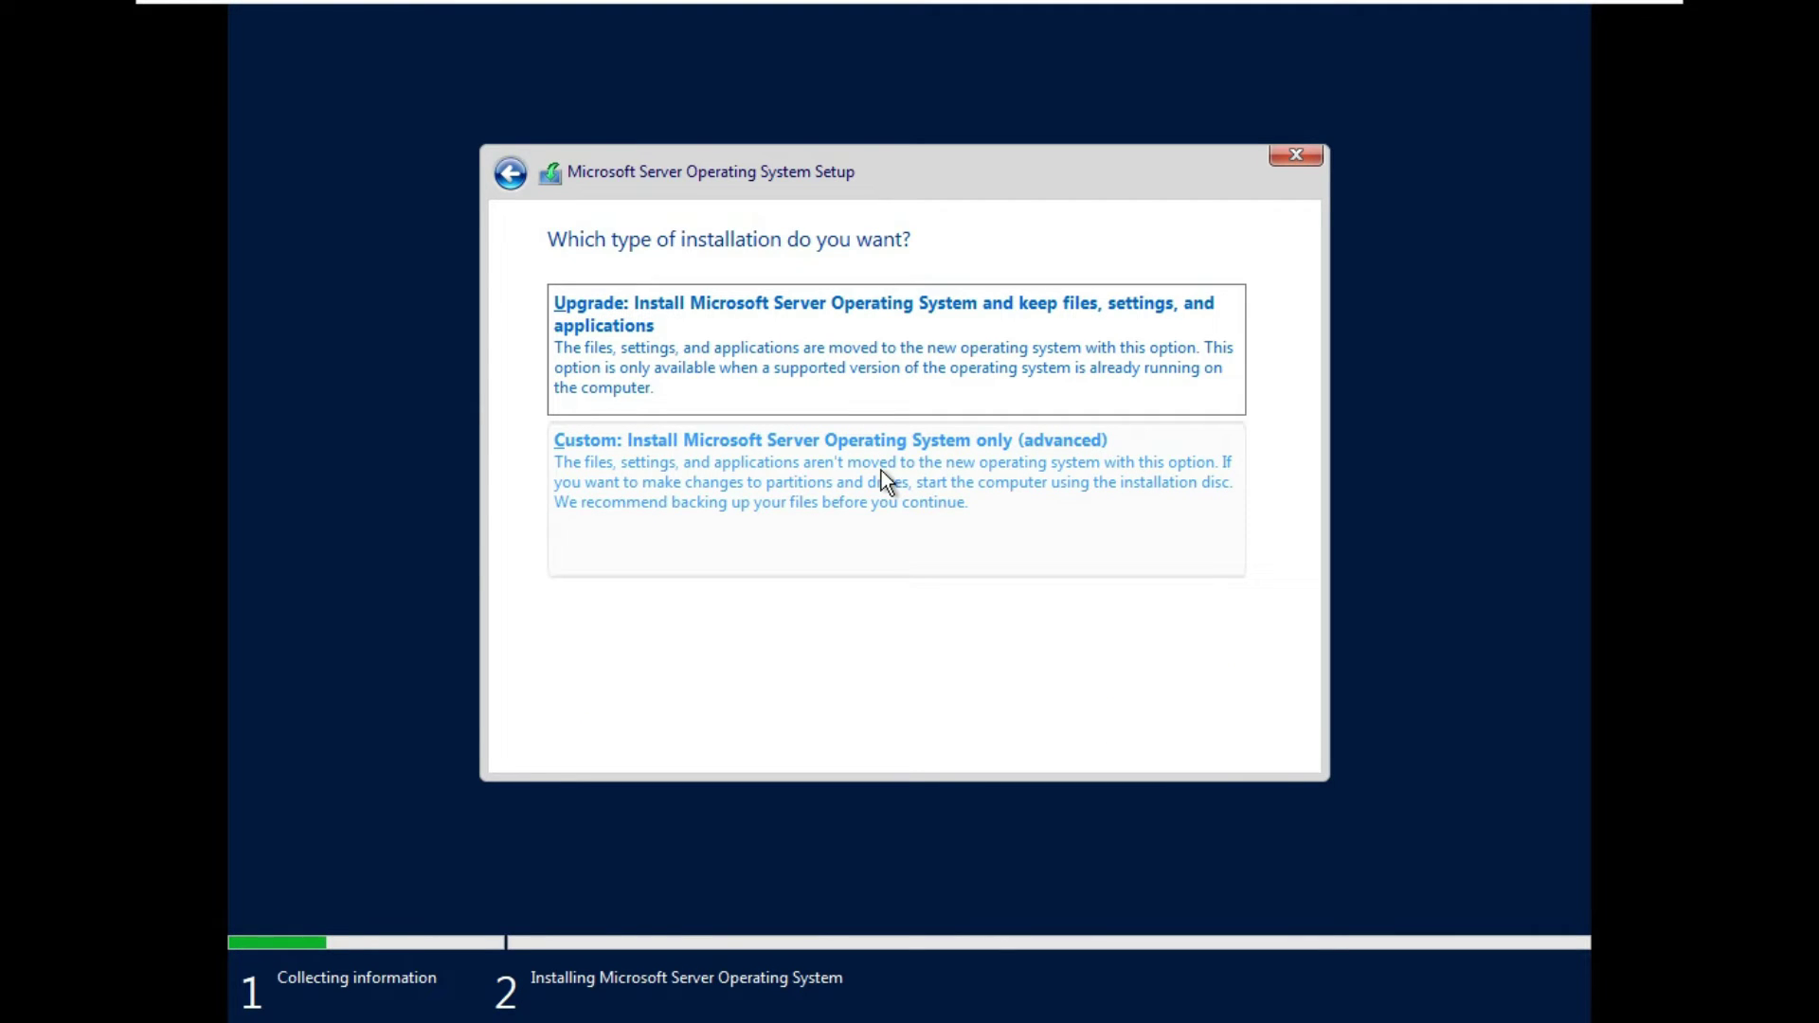
click(881, 470)
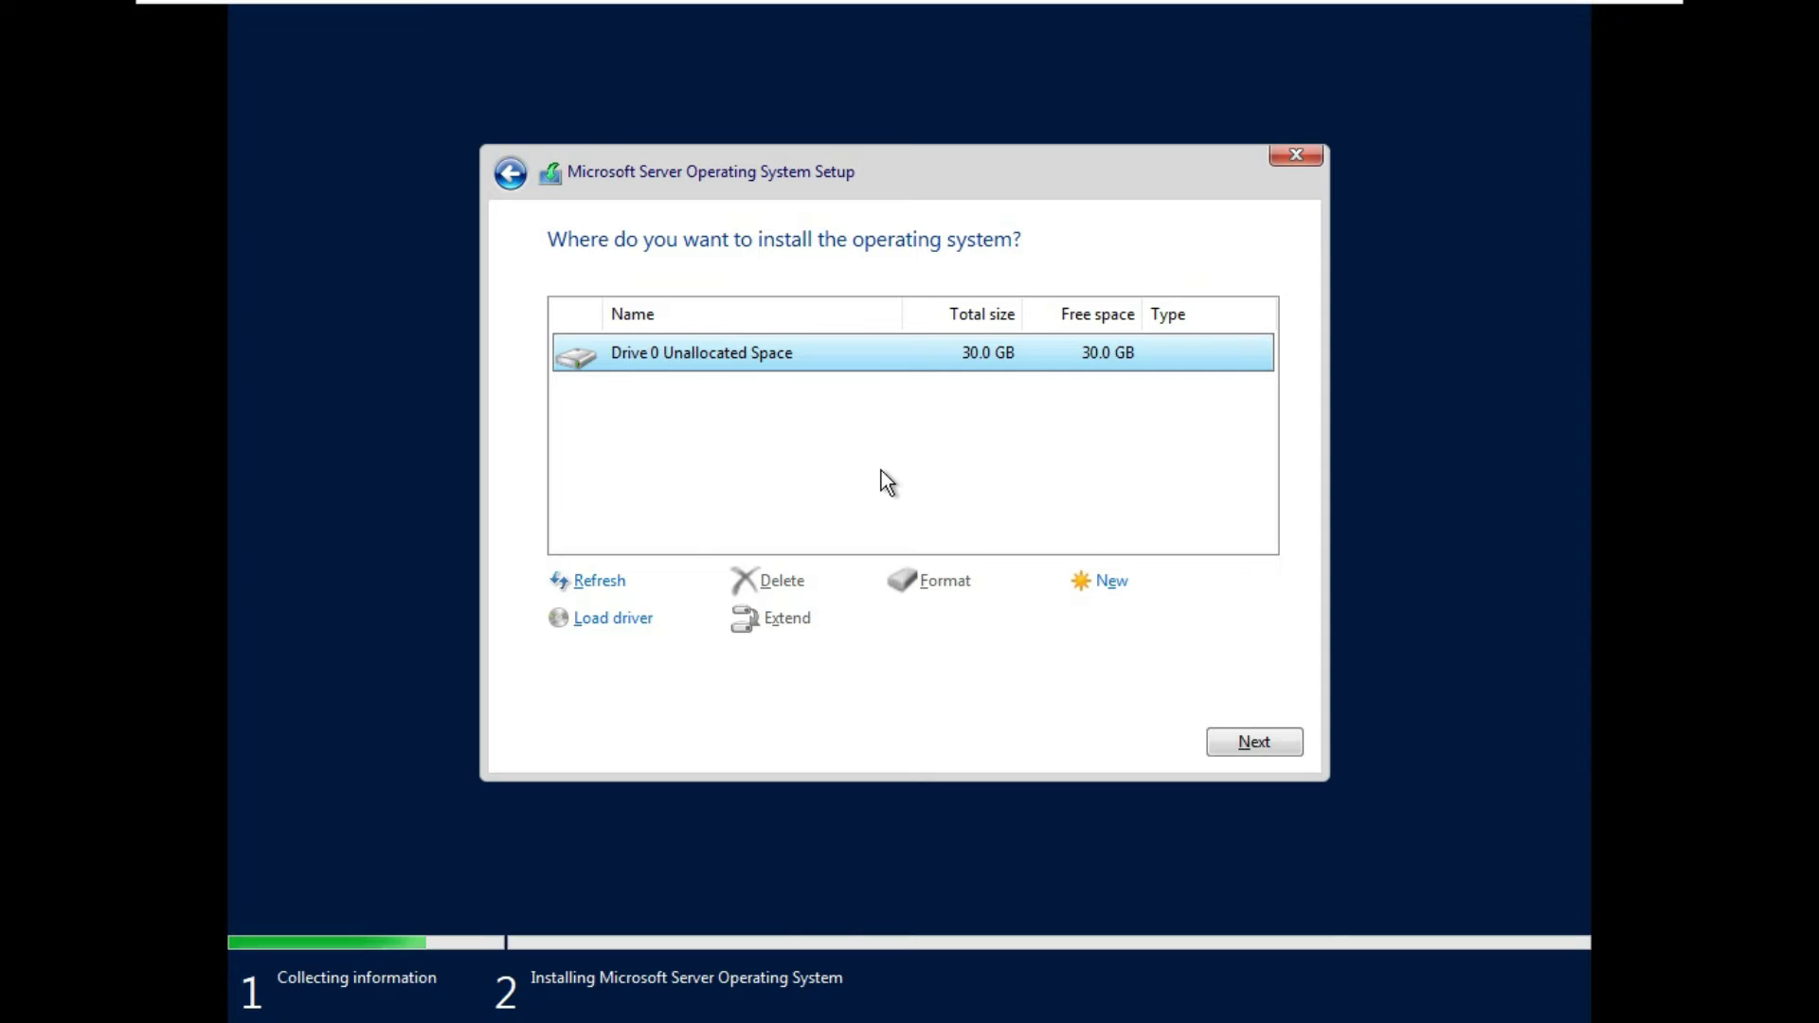
- Create a 30720 MB partition from the Drive 0 unallocated space and start installing on Partition 2
click(1113, 581)
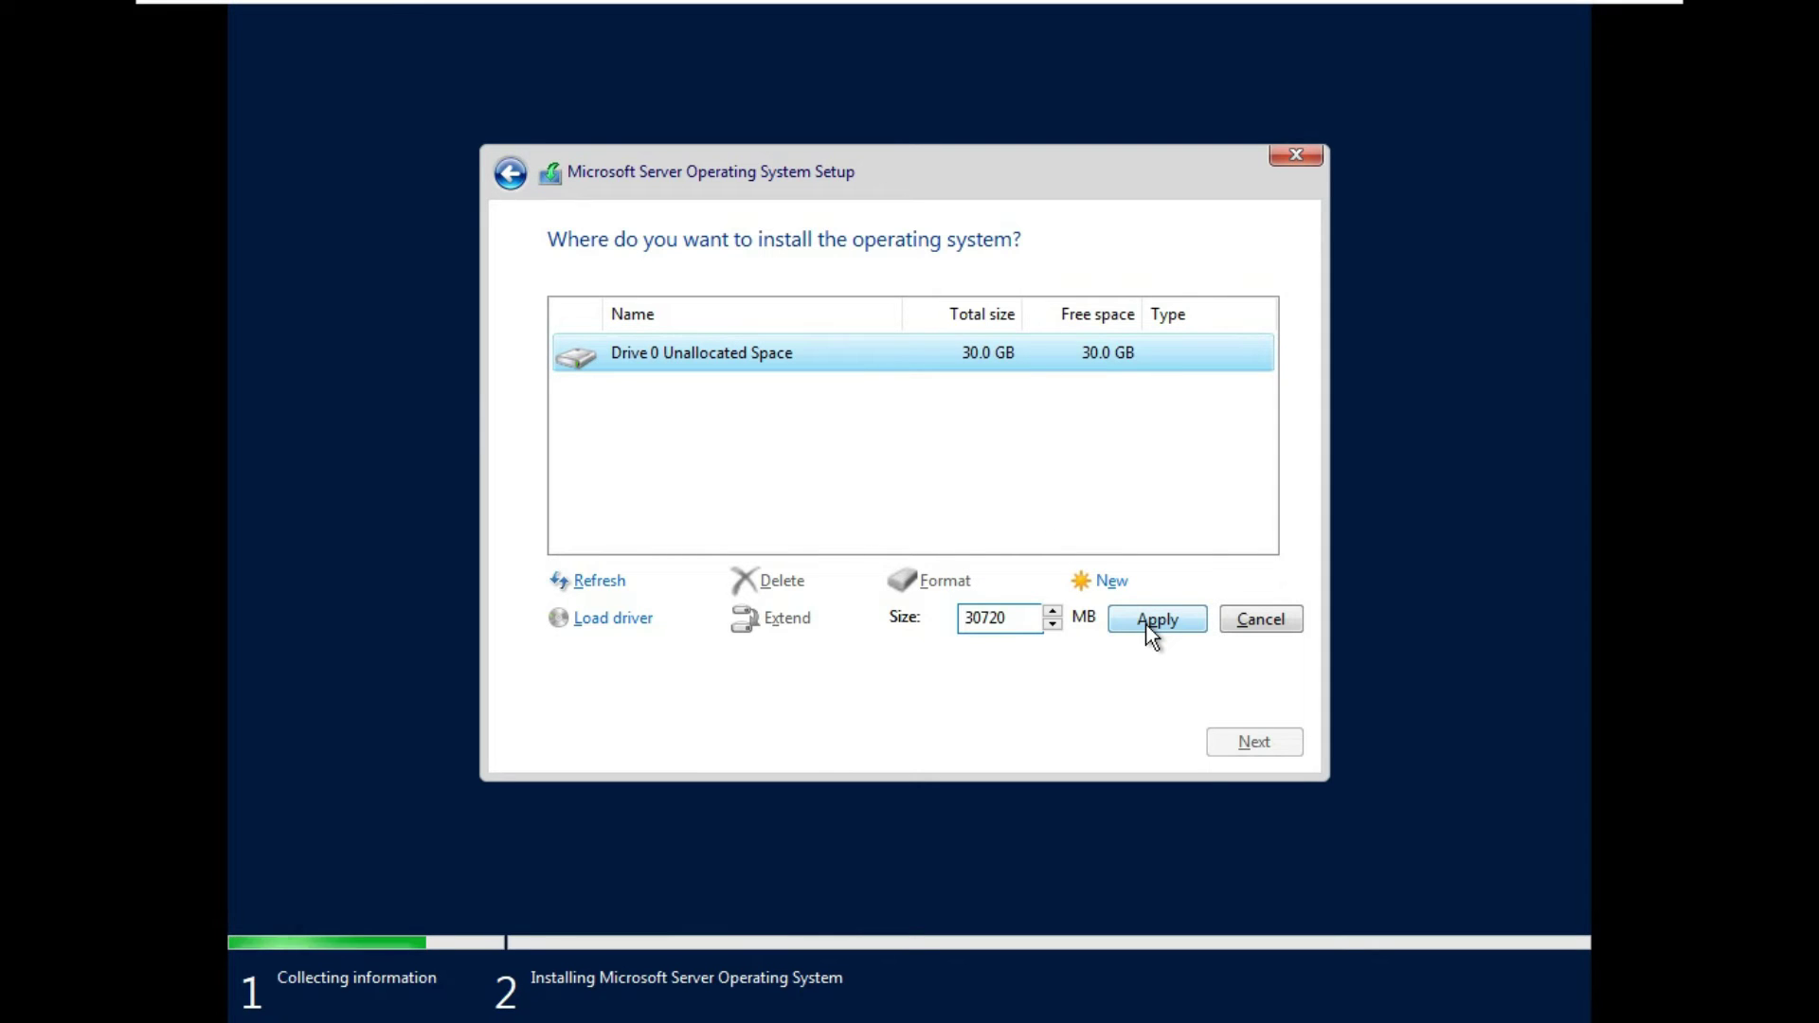
click(1151, 627)
click(1112, 621)
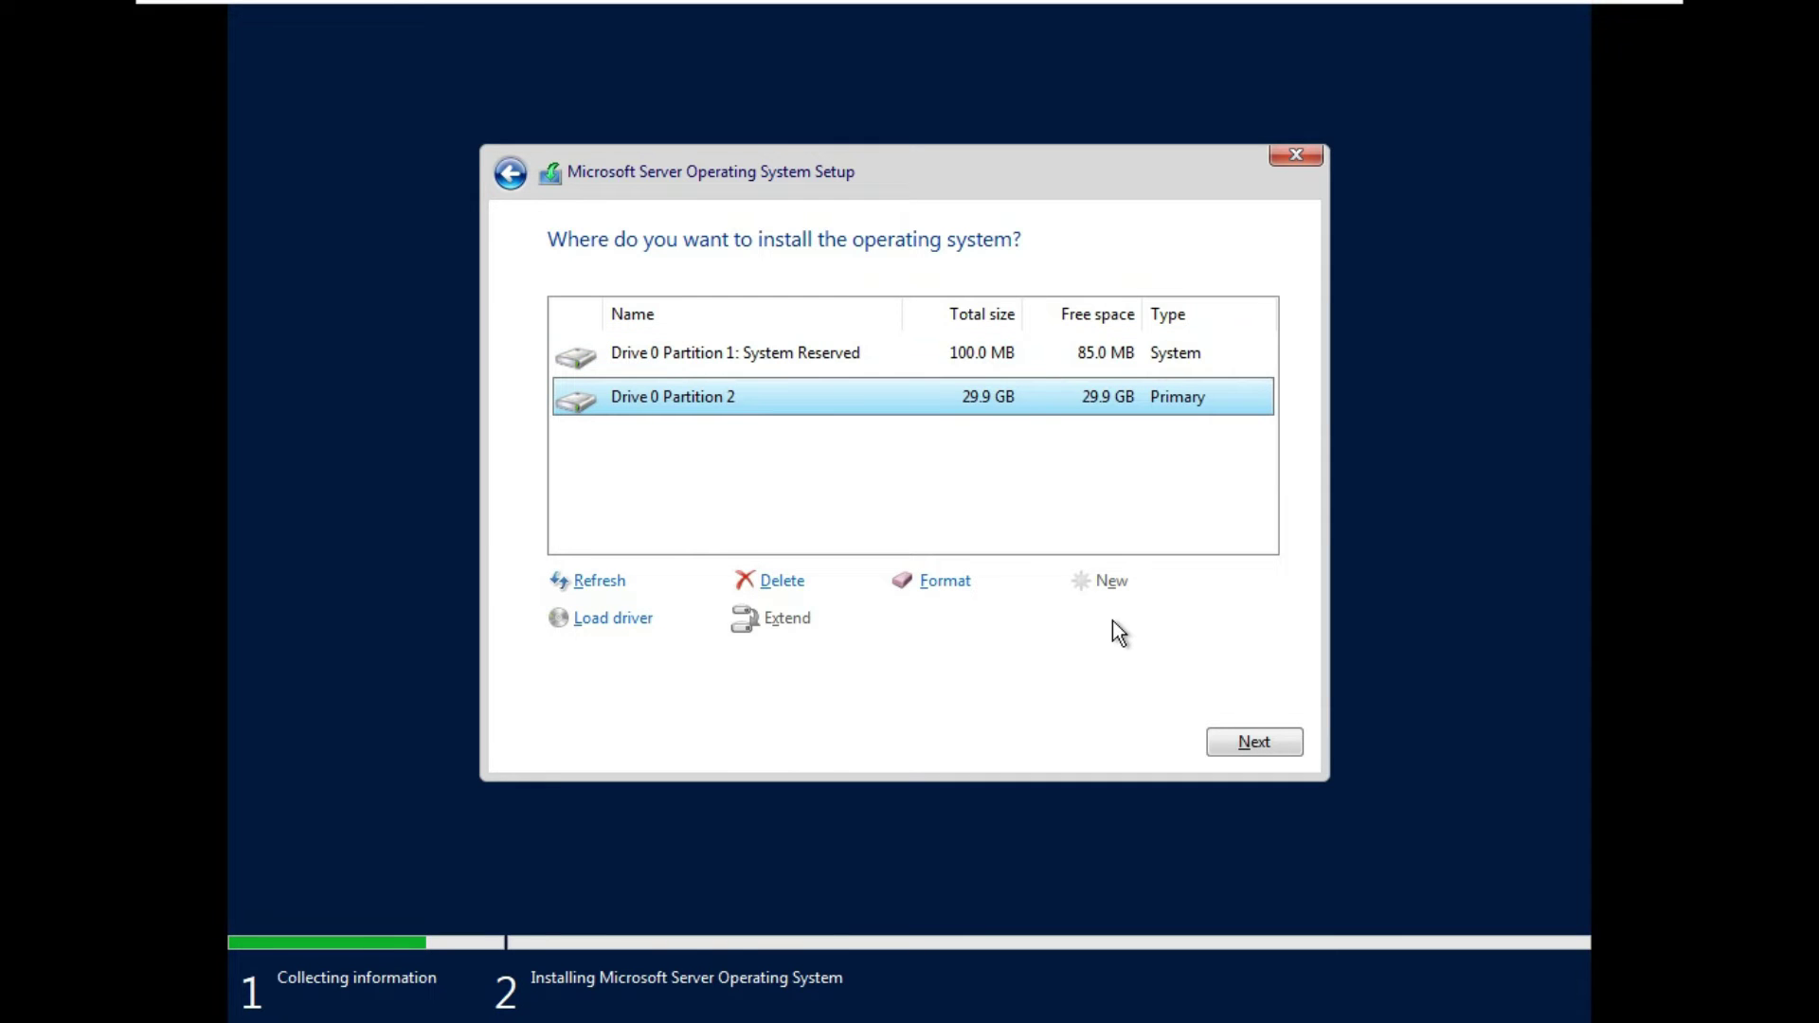
click(1237, 743)
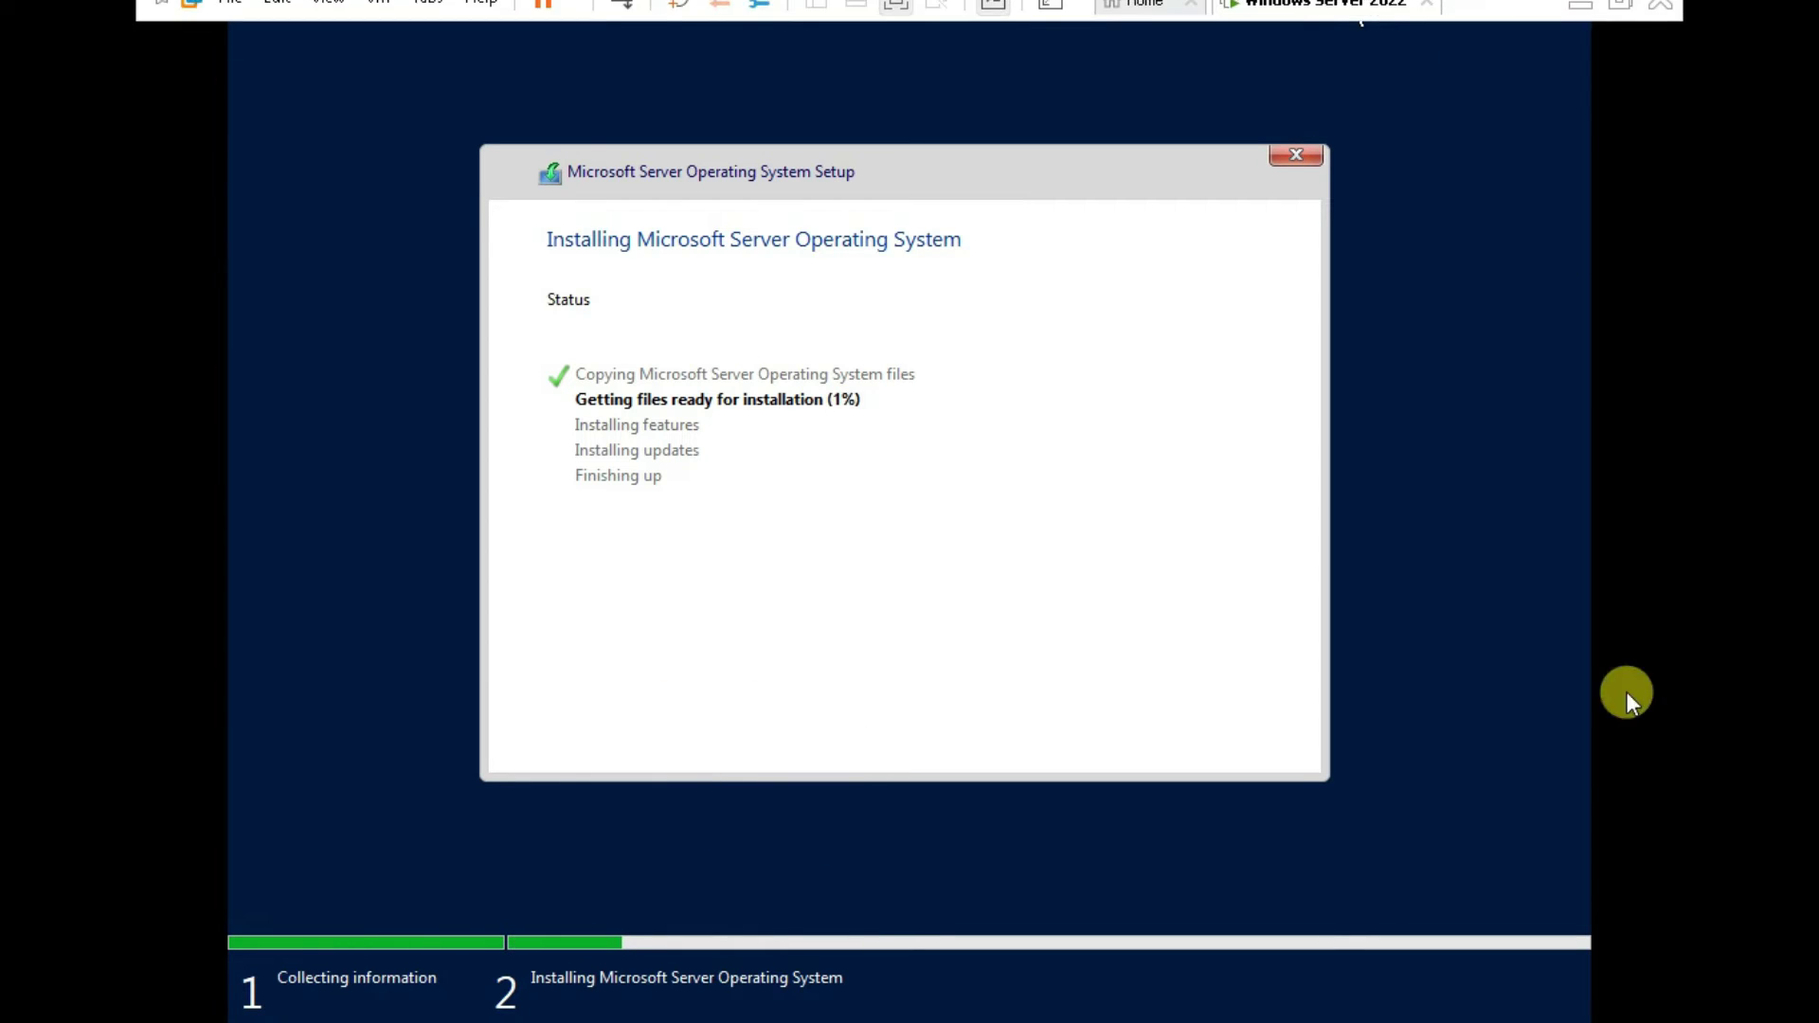
click(1584, 13)
click(1575, 997)
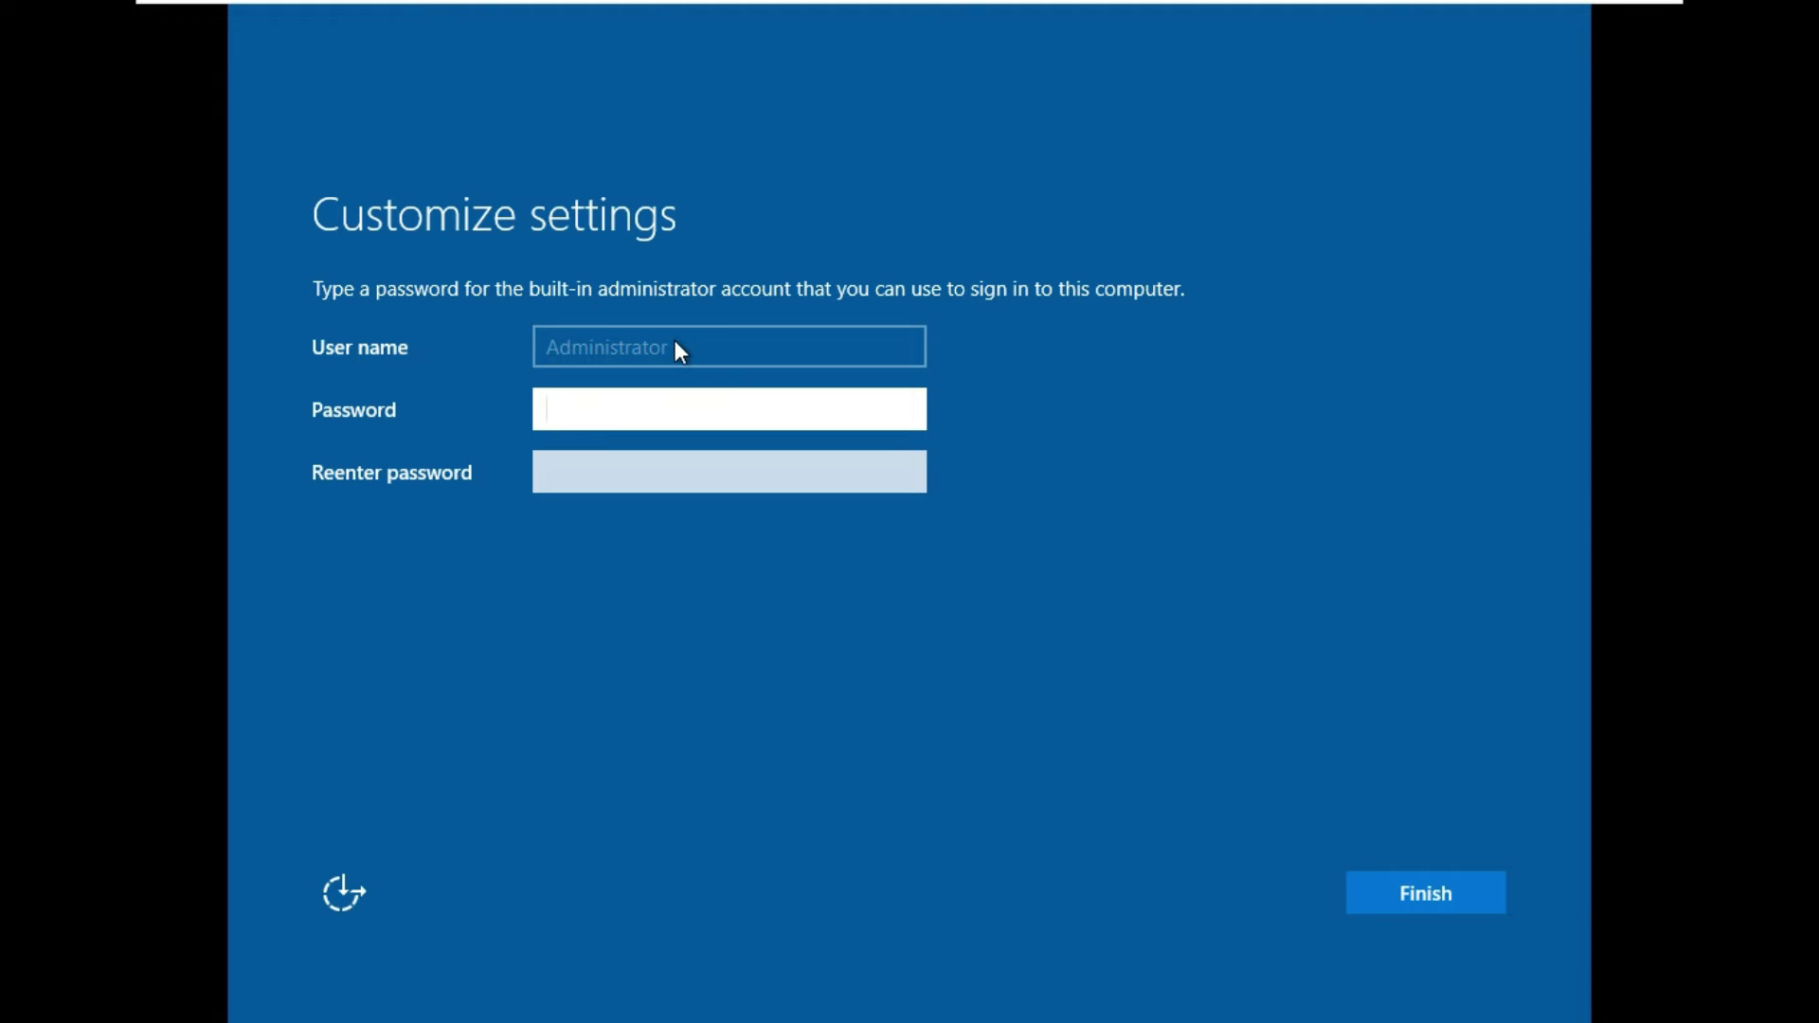
- Set and confirm the password for the built-in Administrator account and finish customizing the settings
text(***********)
key(Tab)
text(******)
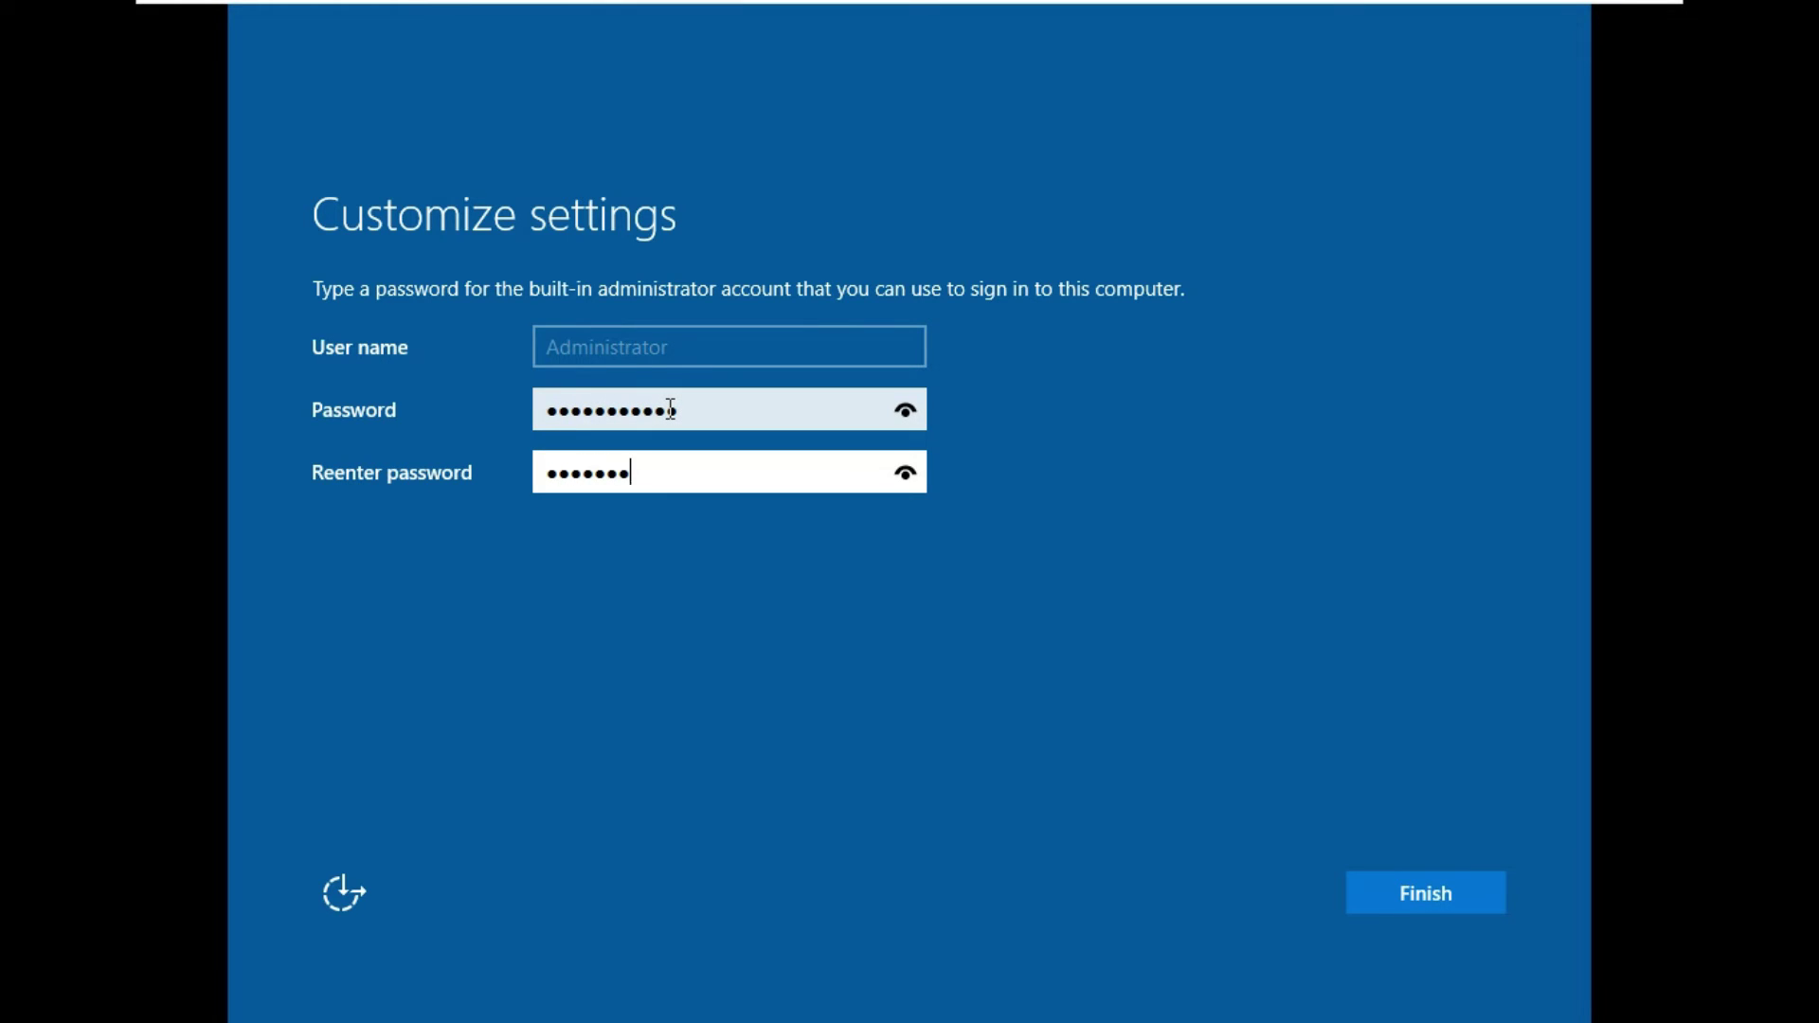
text(******)
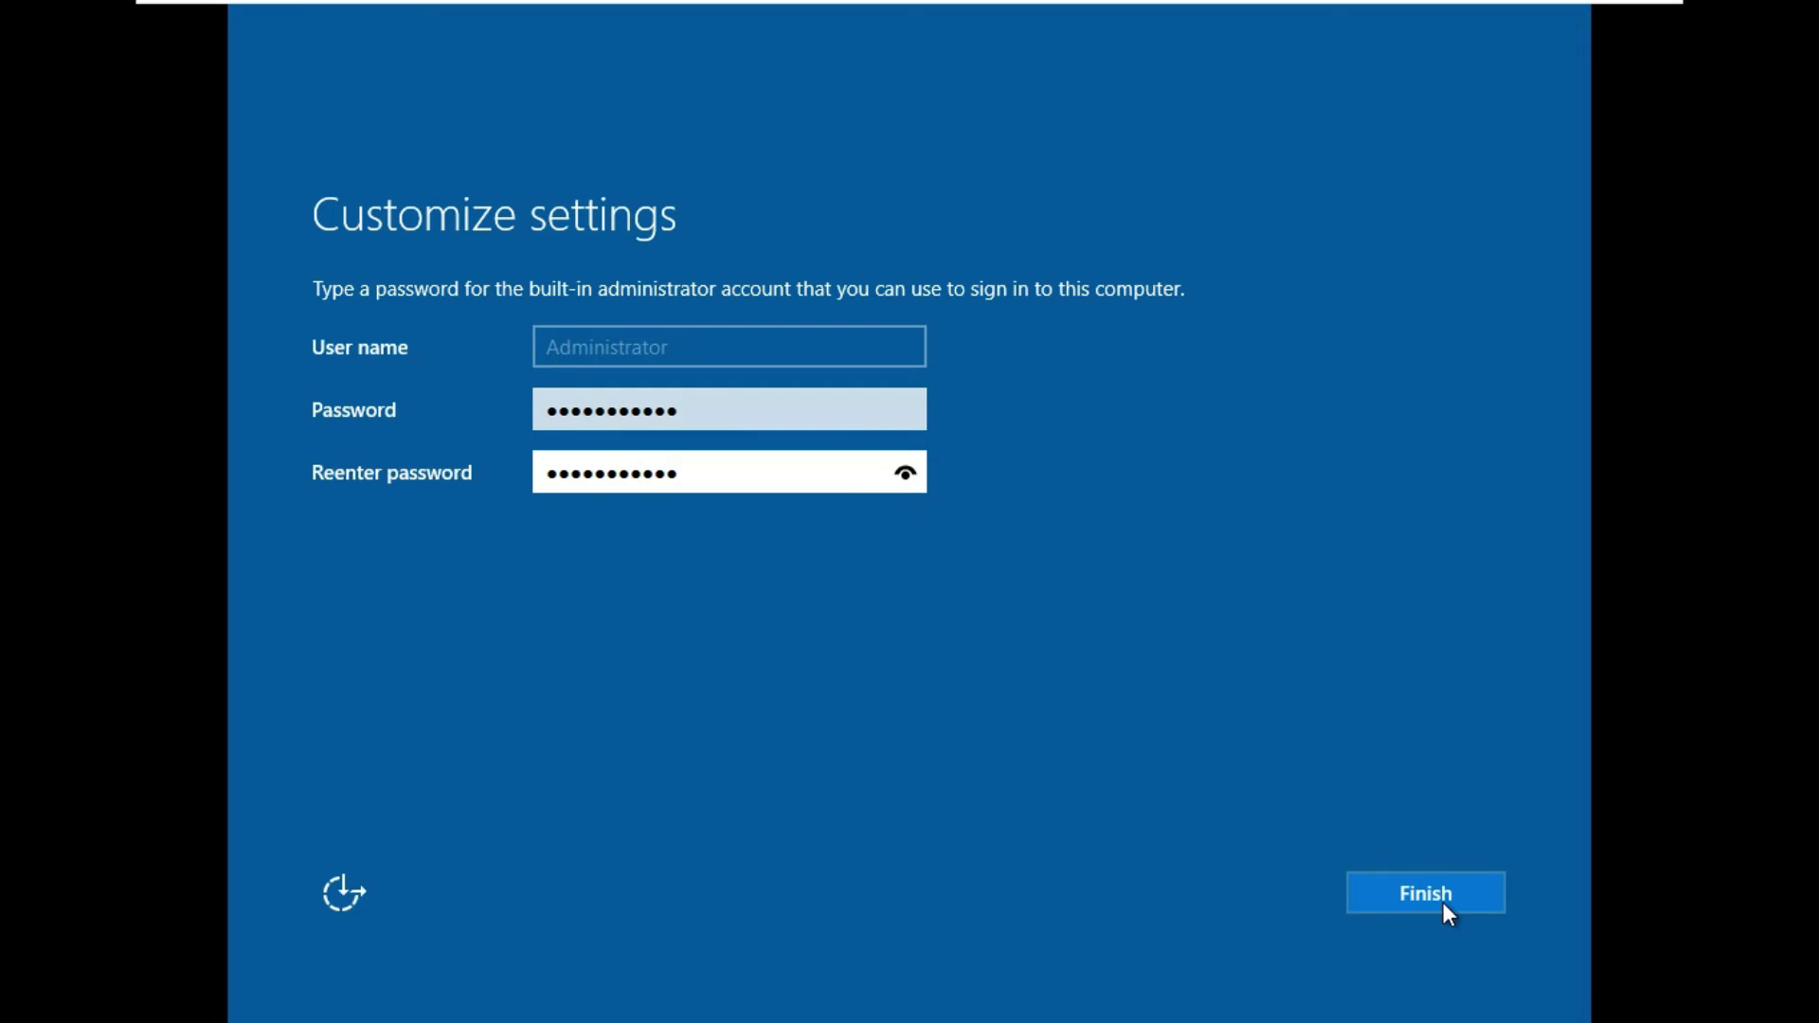
click(1442, 902)
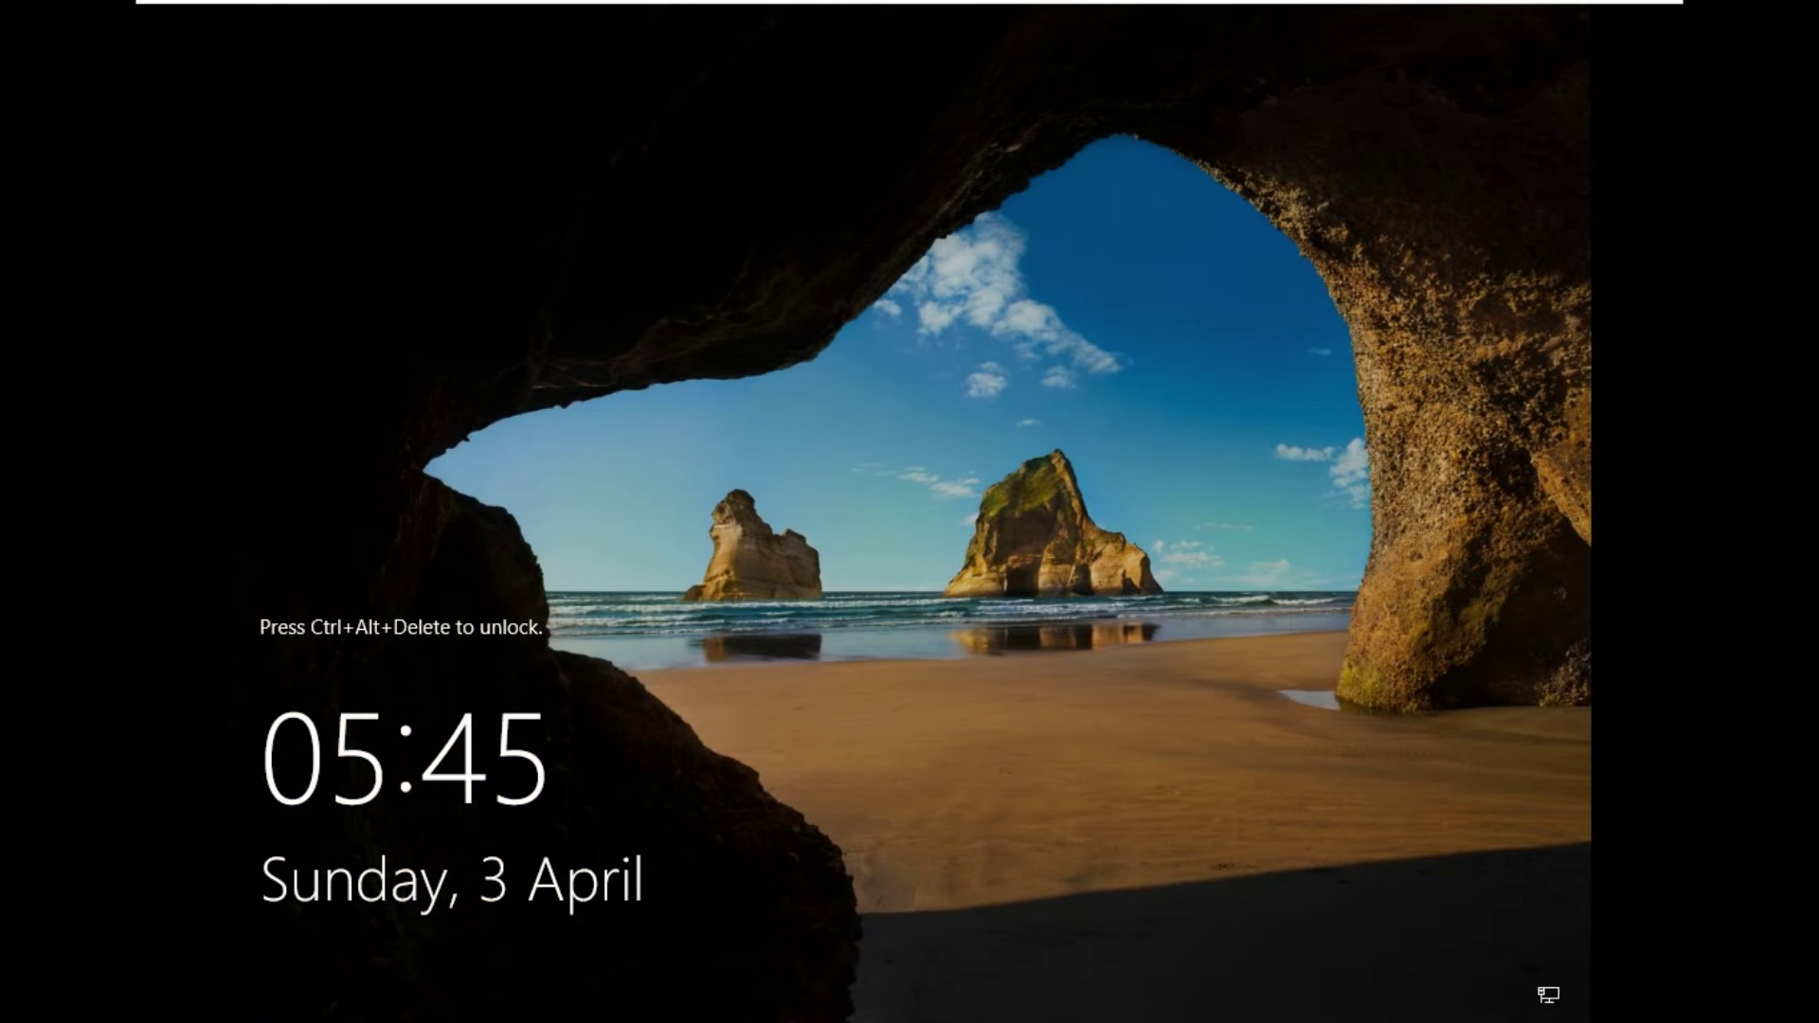
- Unlock the server and sign in as Administrator with the account password
key(ctrl+alt+Delete)
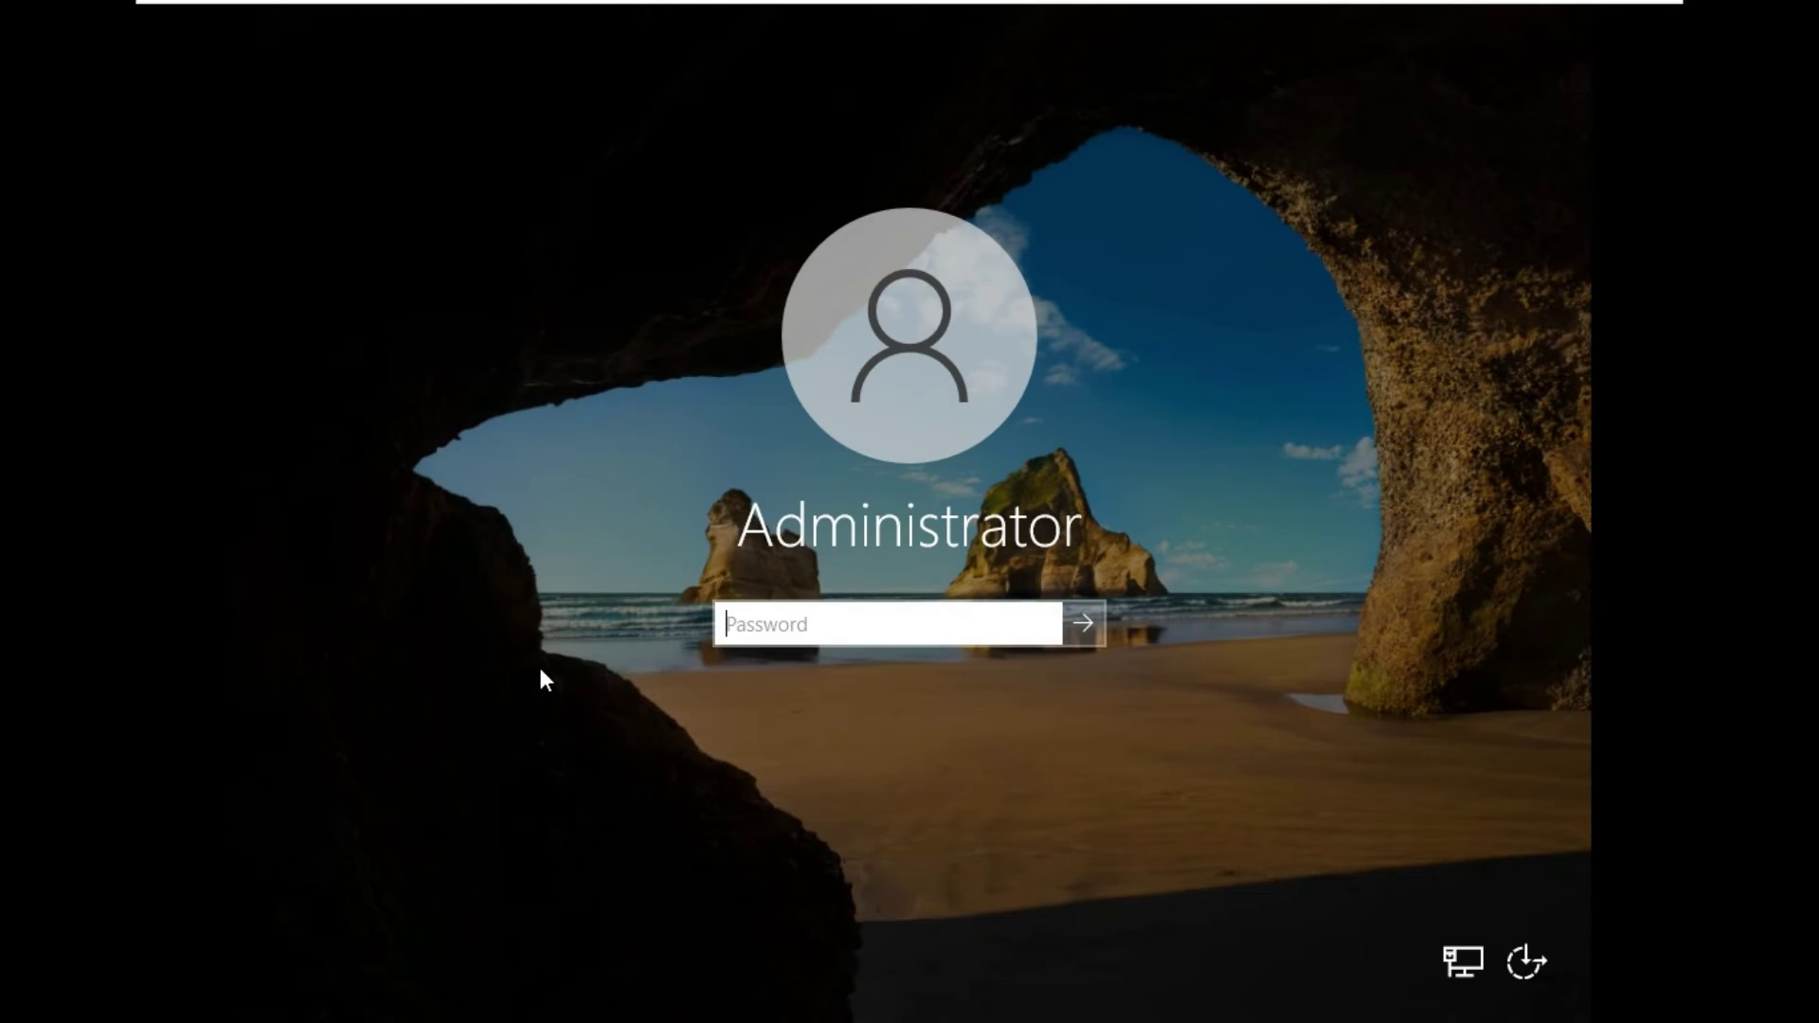
text(********)
key(Return)
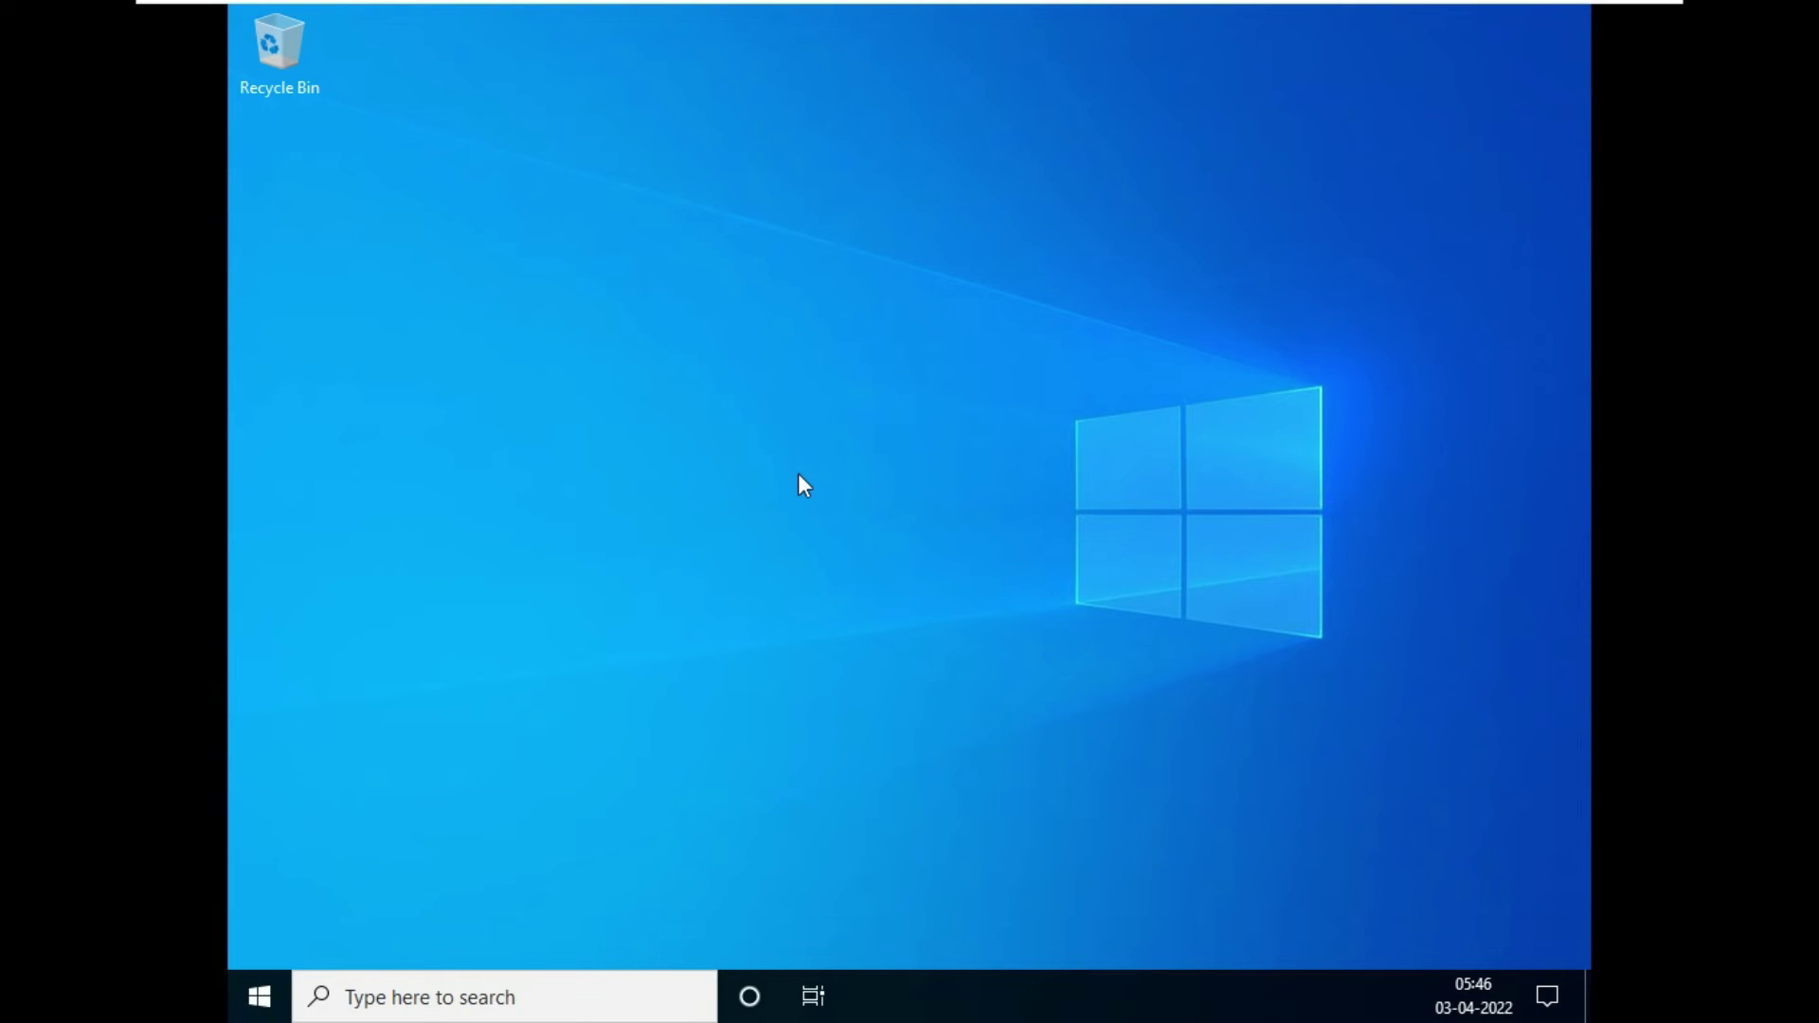
- Set the server's display resolution to 1366 × 768 in the display settings and close them
right_click(843, 171)
click(982, 394)
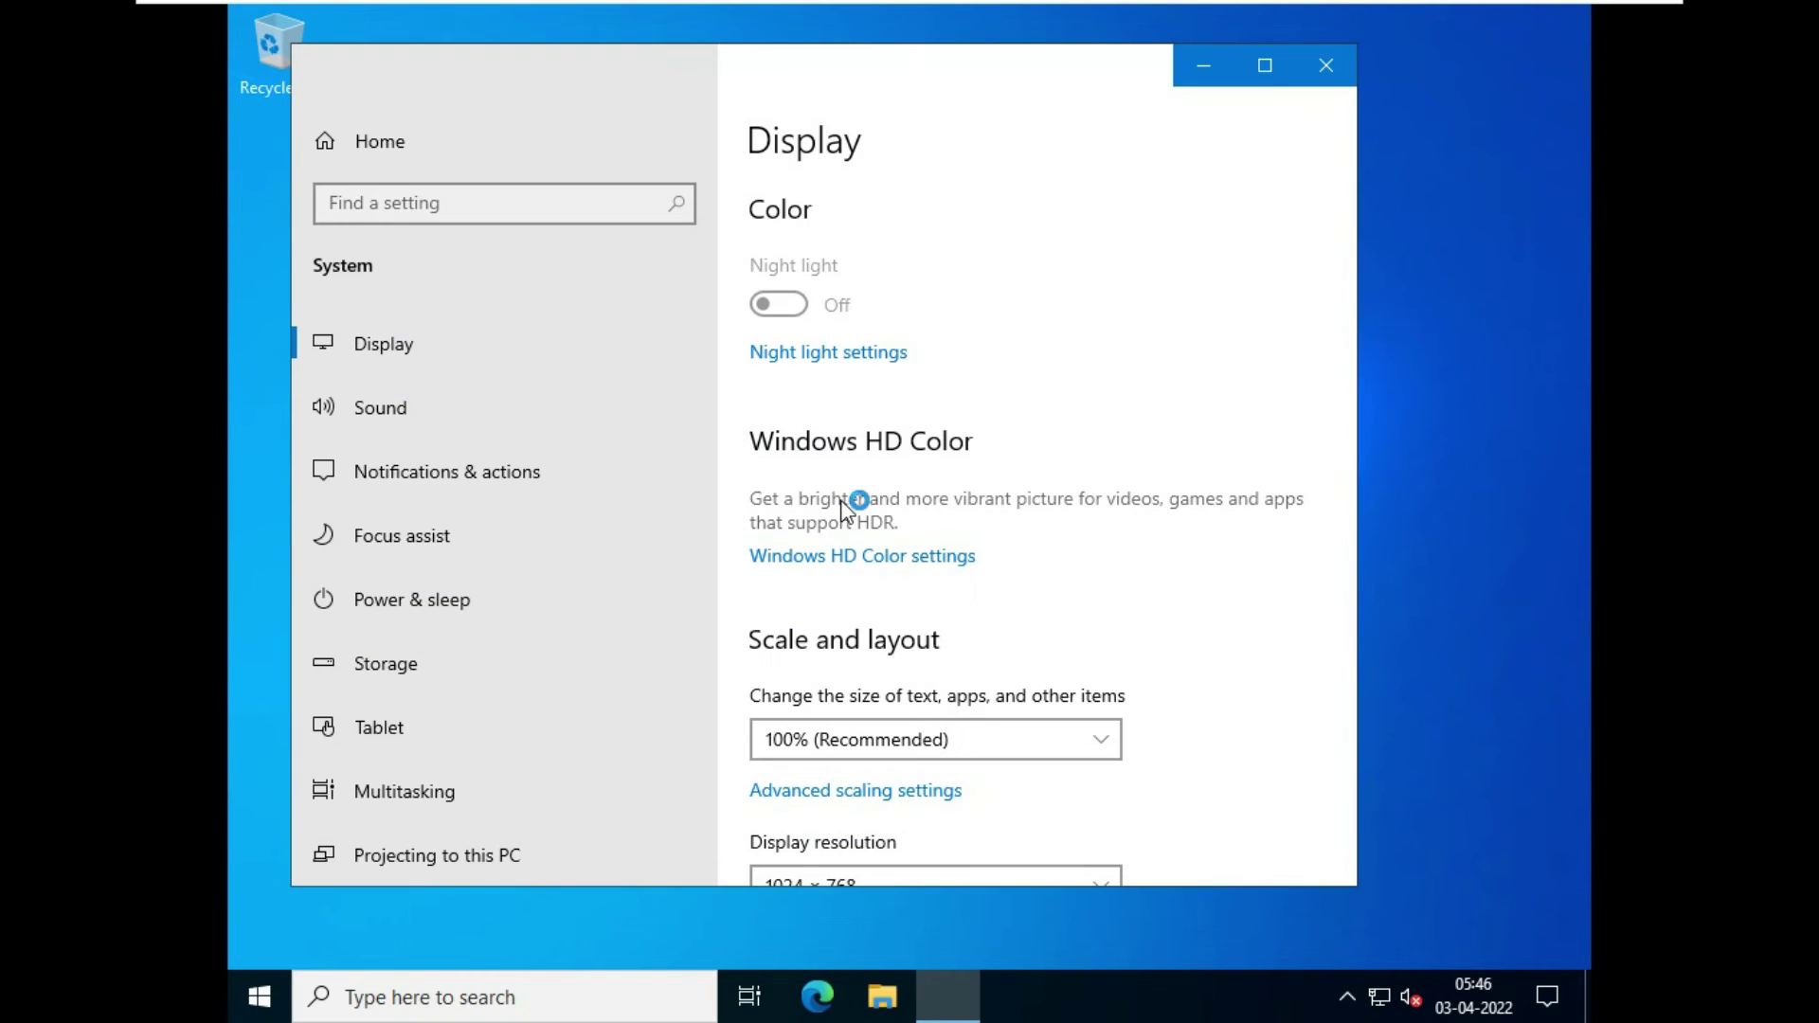
click(1265, 65)
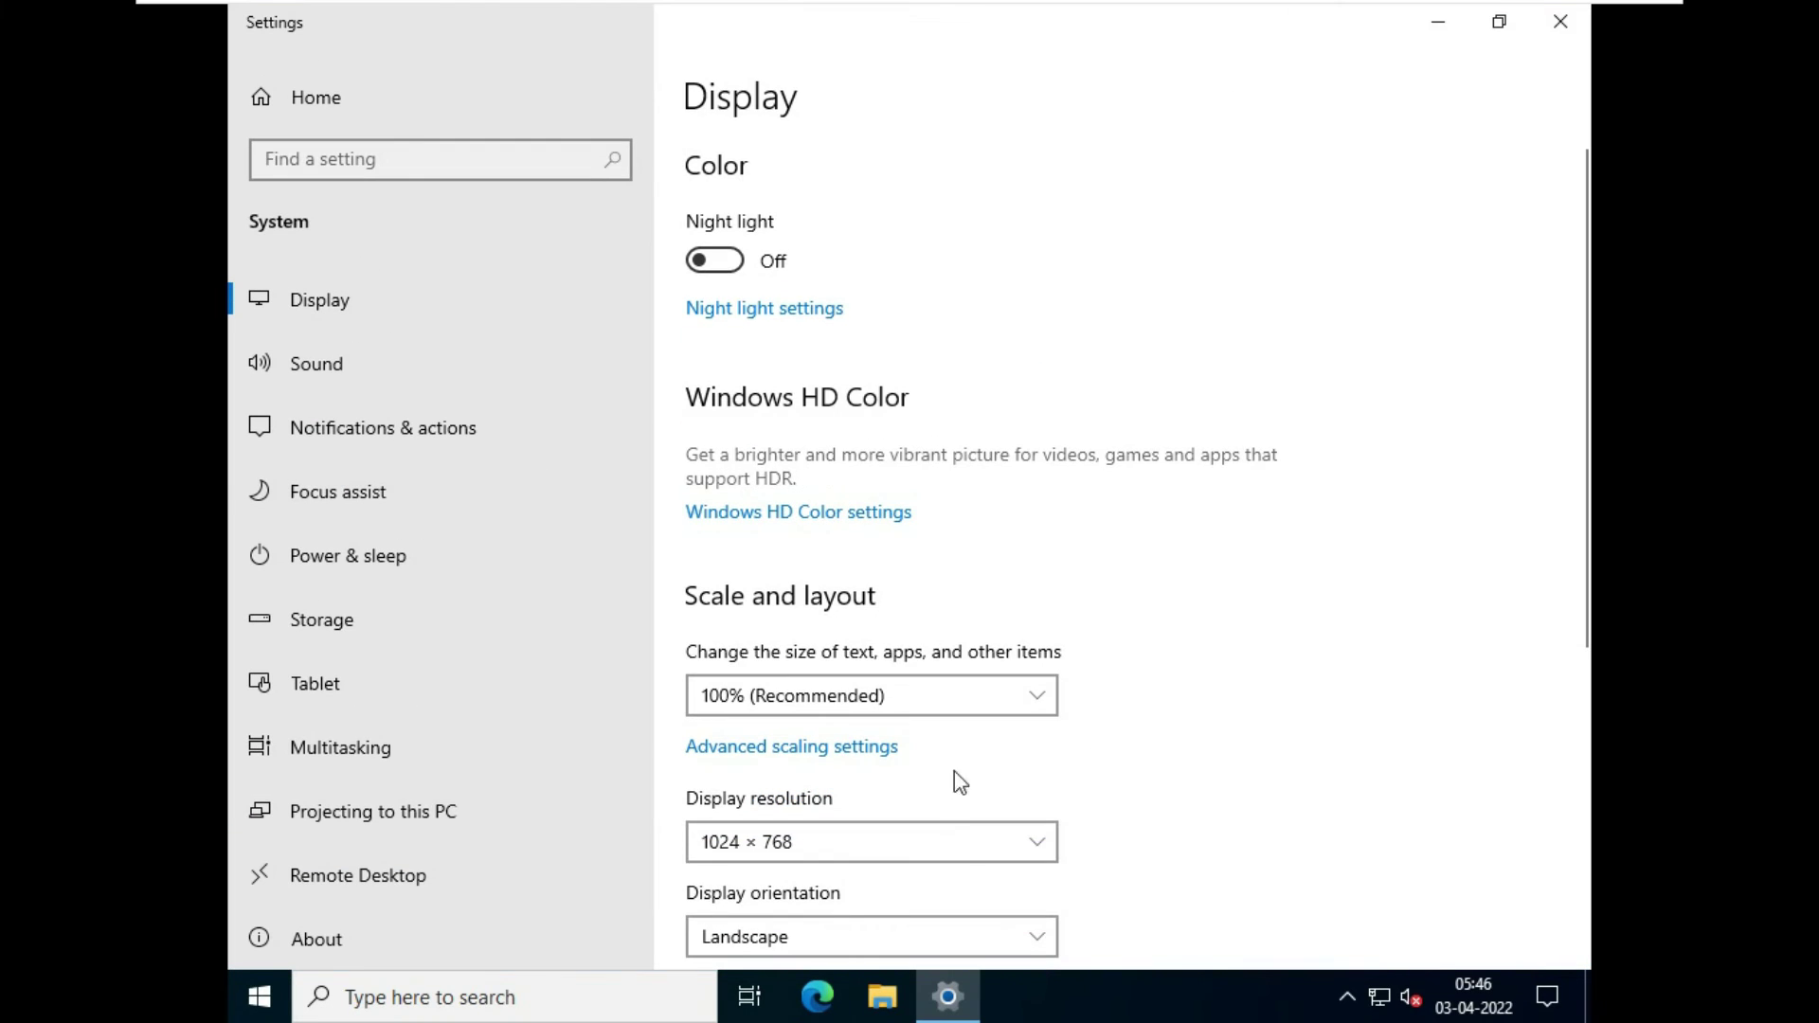
click(911, 834)
click(796, 542)
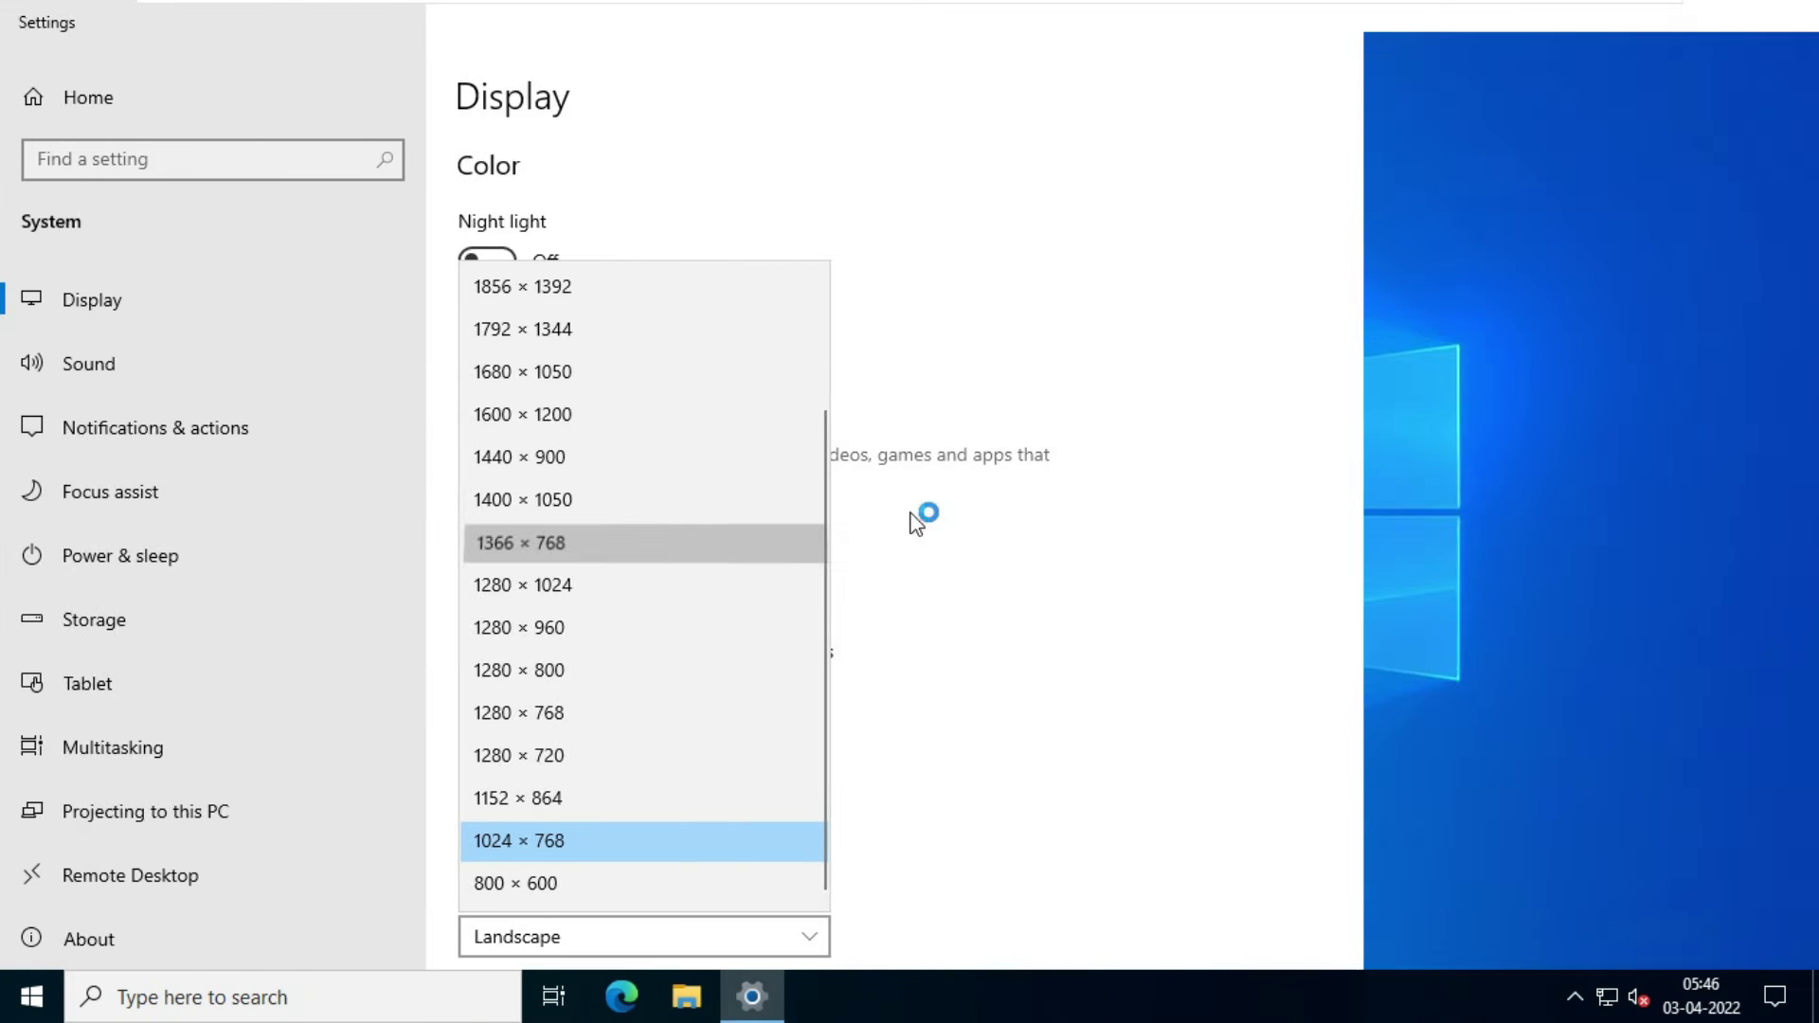
click(1109, 538)
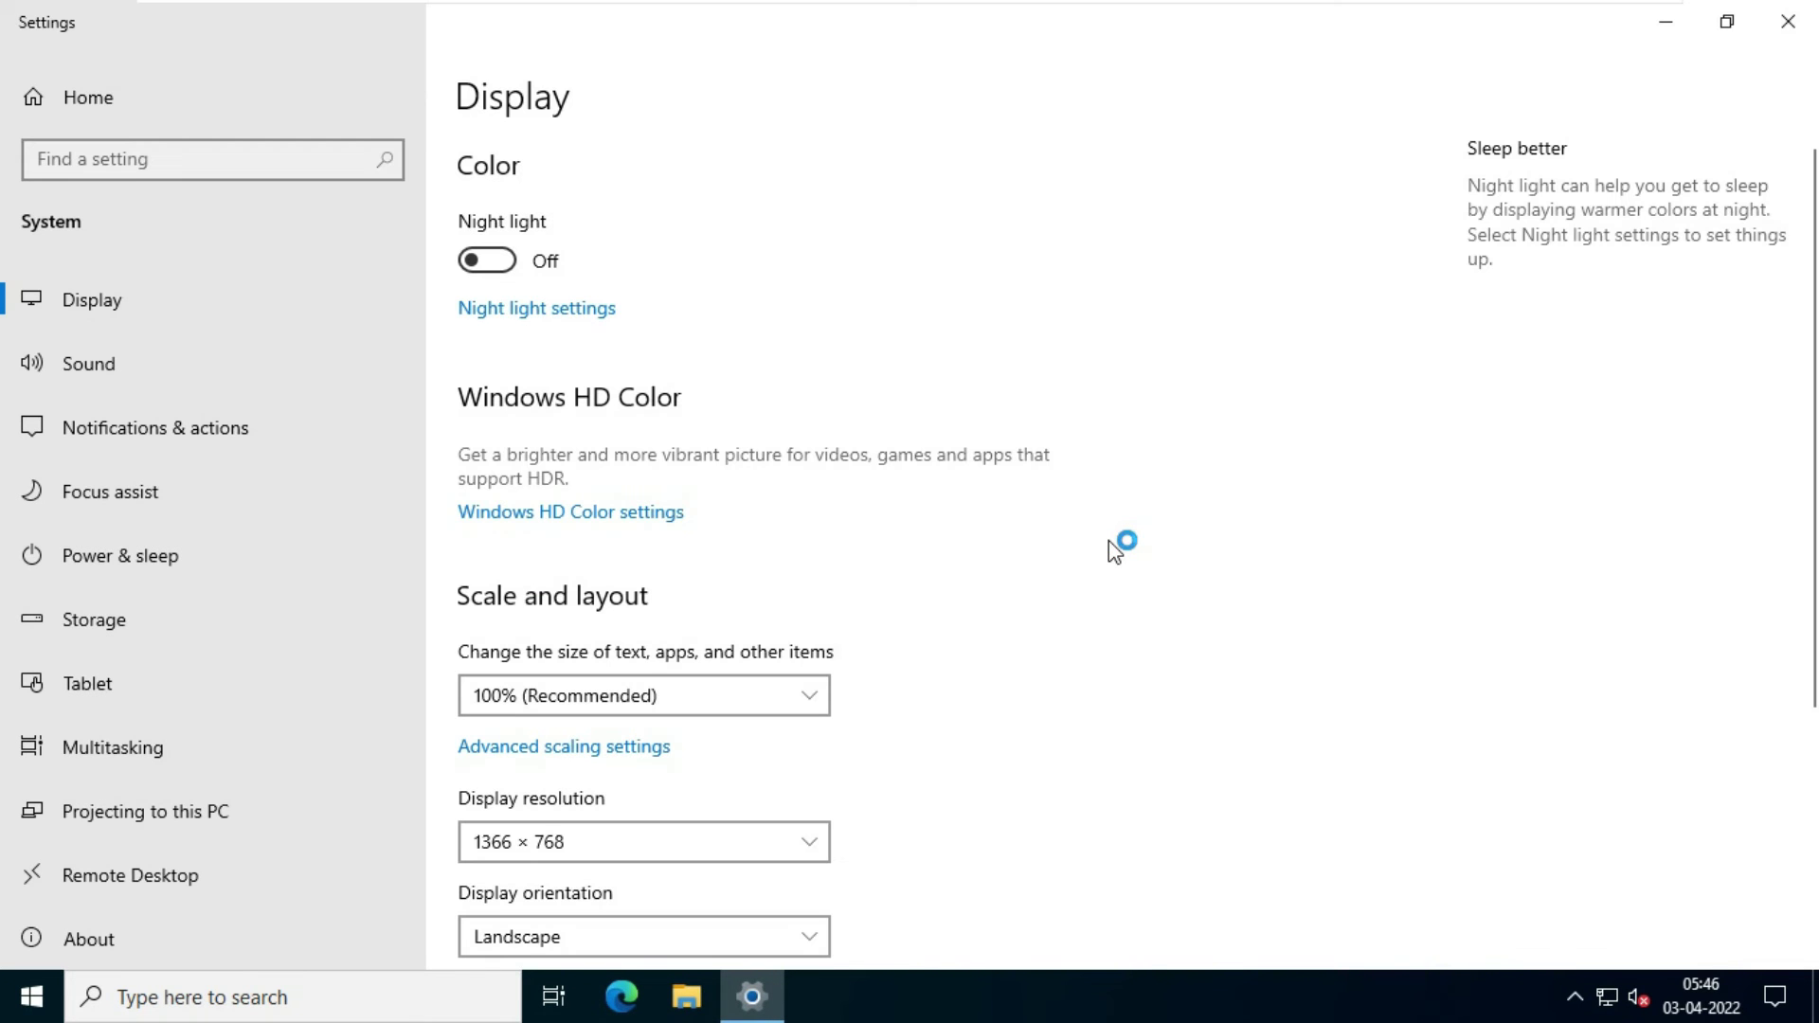
click(1789, 21)
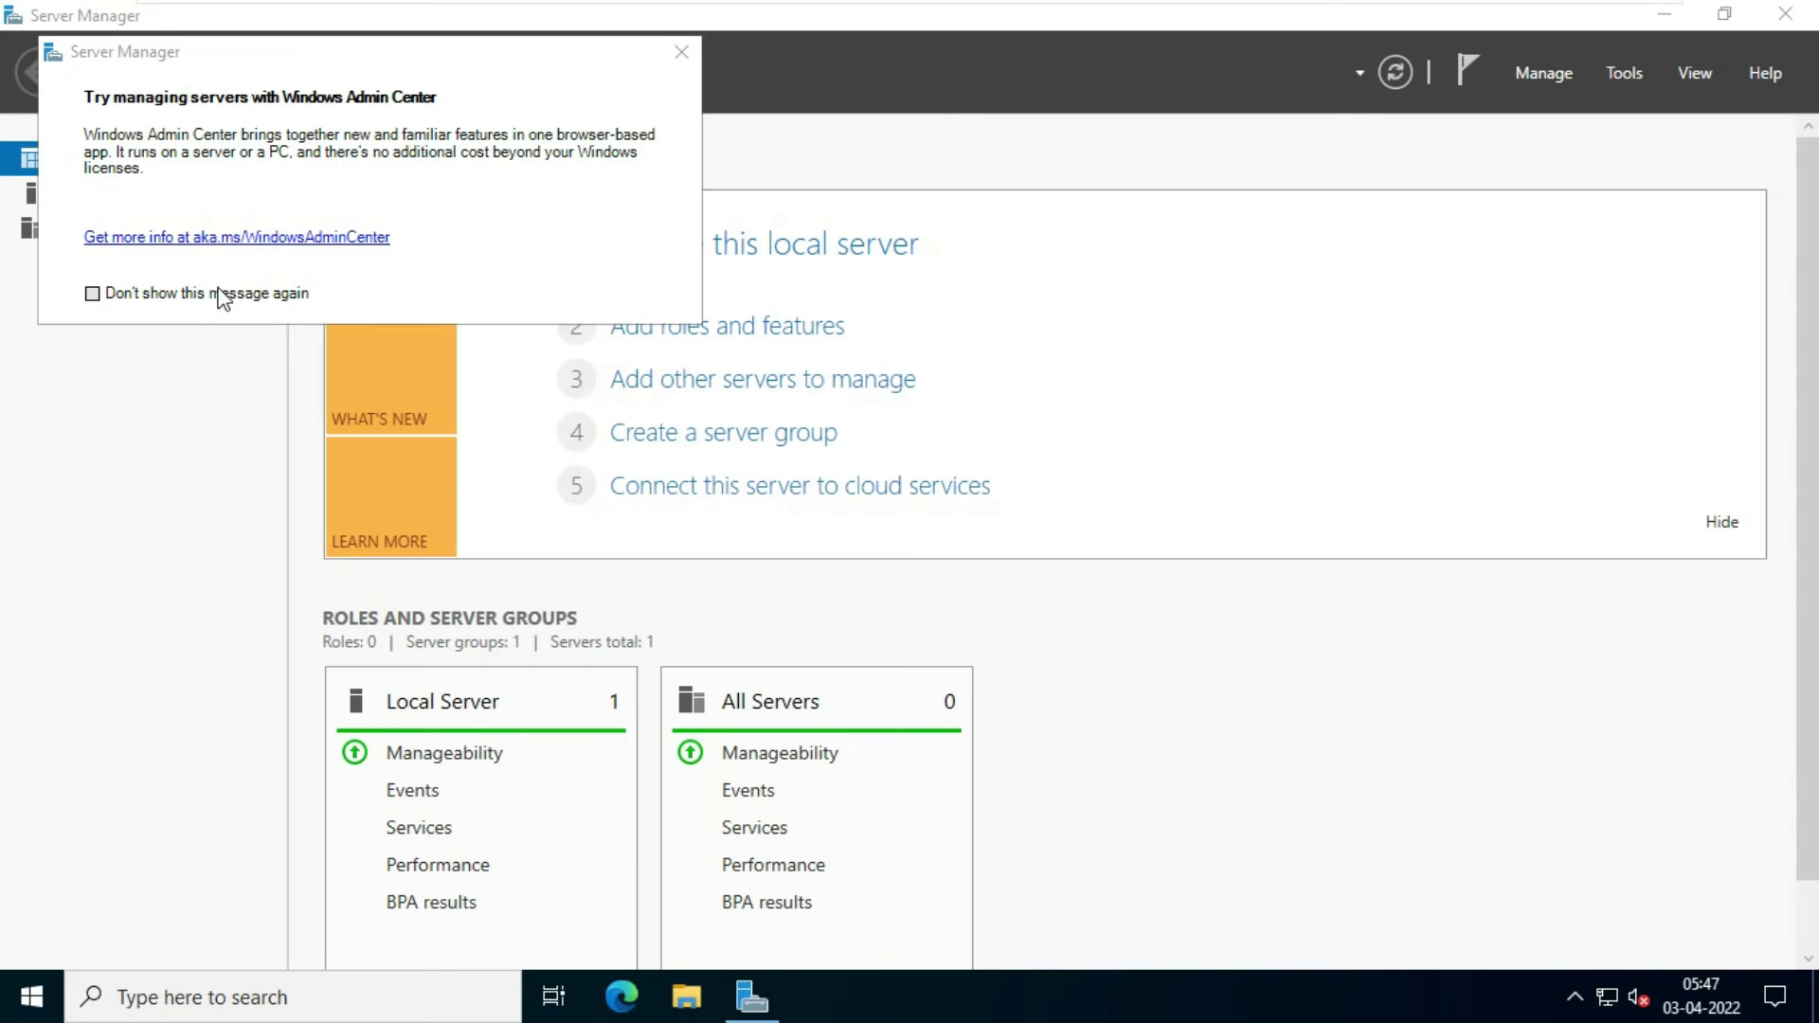
- Dismiss the Windows Admin Center message in Server Manager and keep it from showing again
click(228, 295)
click(680, 53)
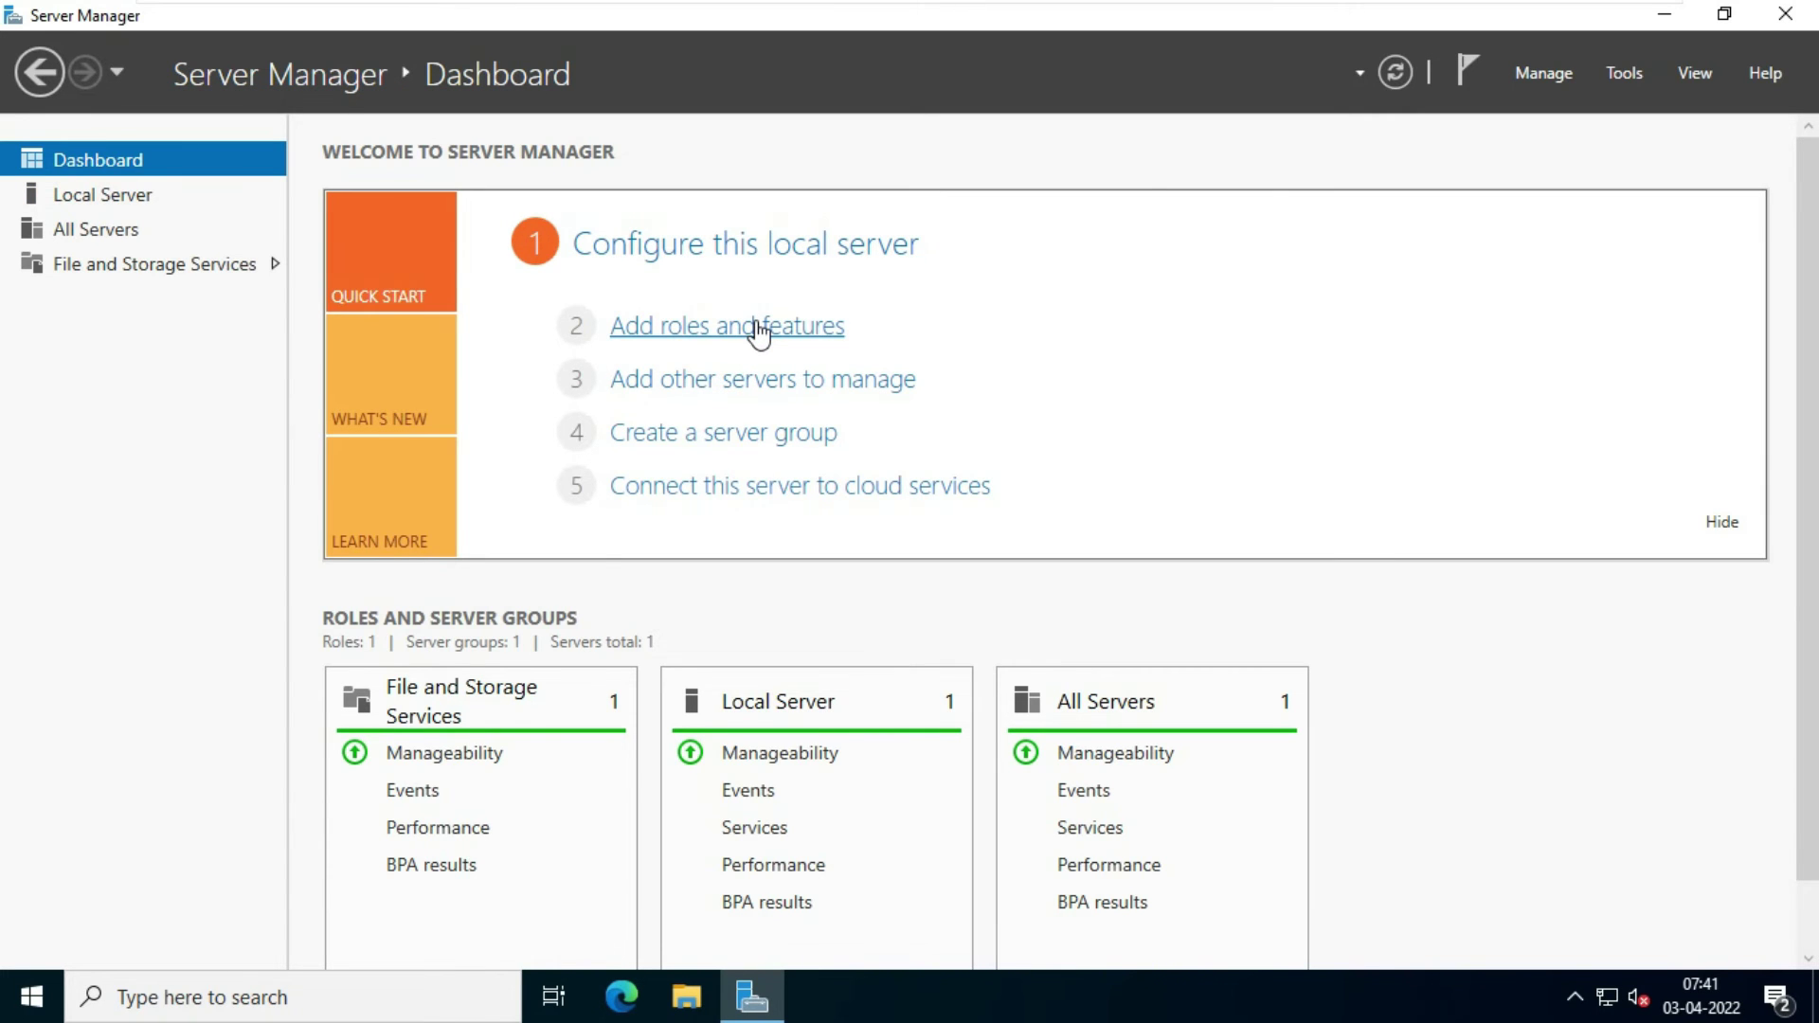
click(1626, 76)
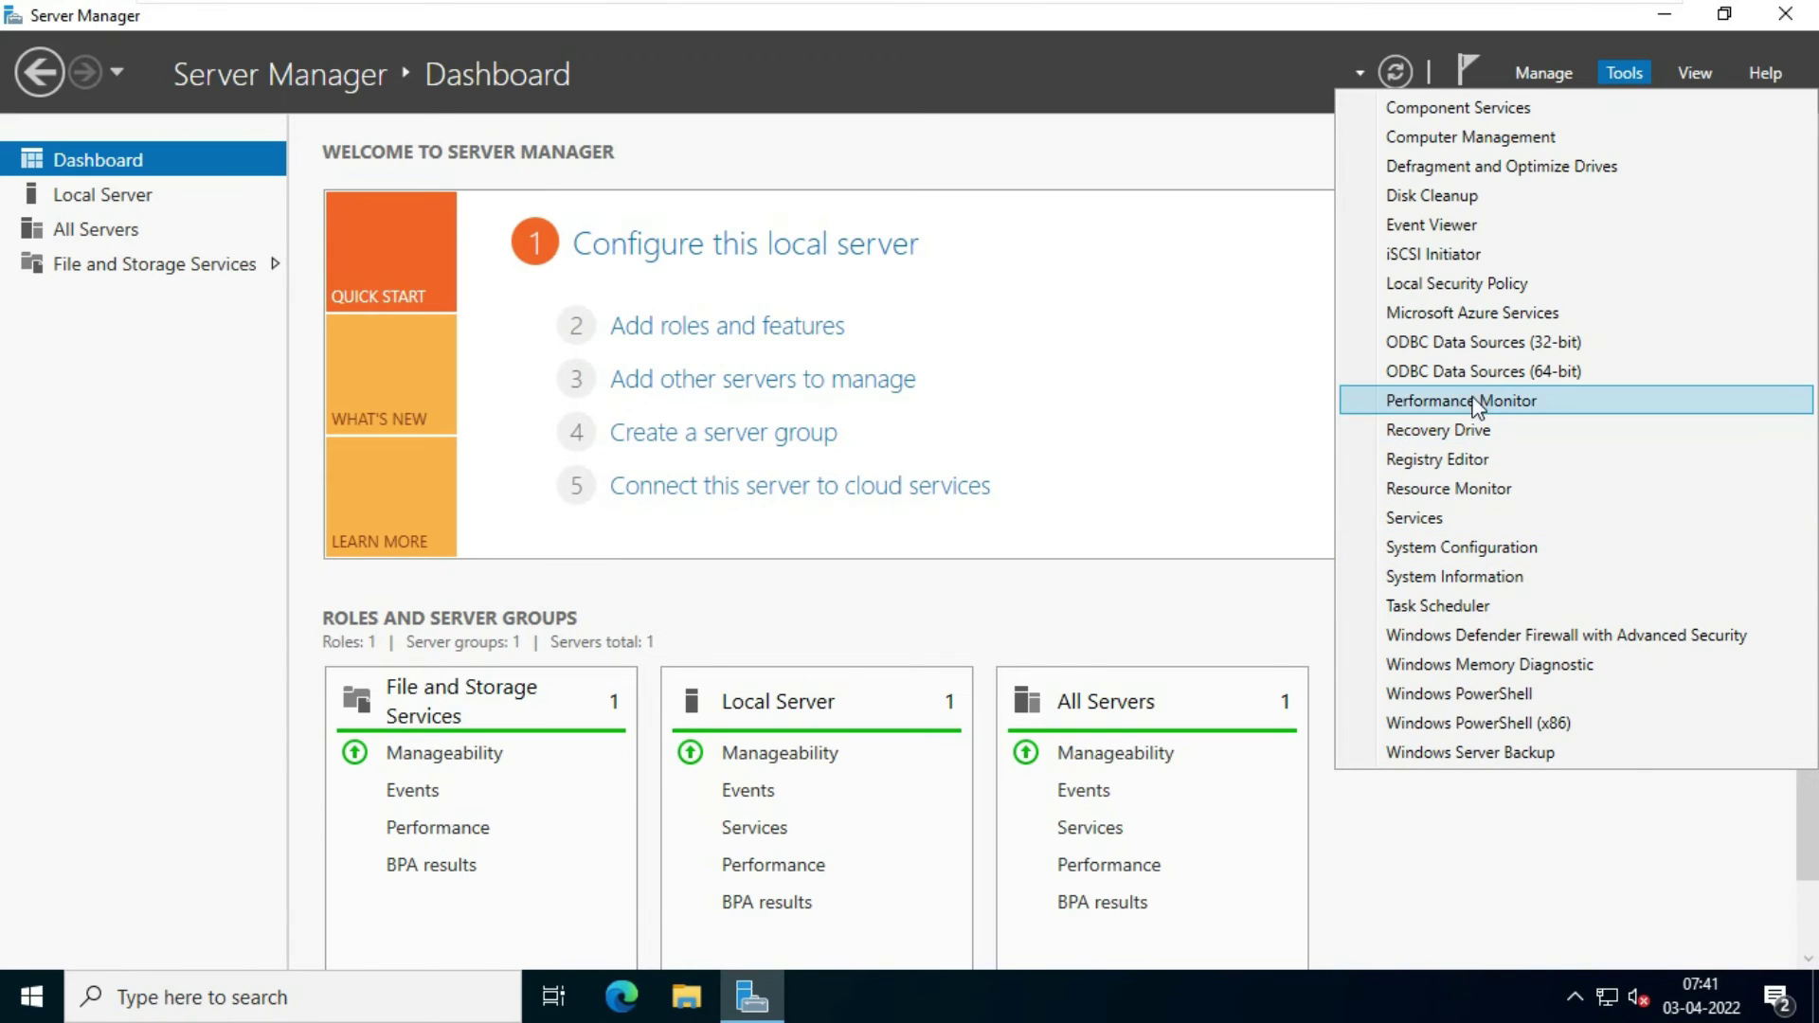
click(1560, 70)
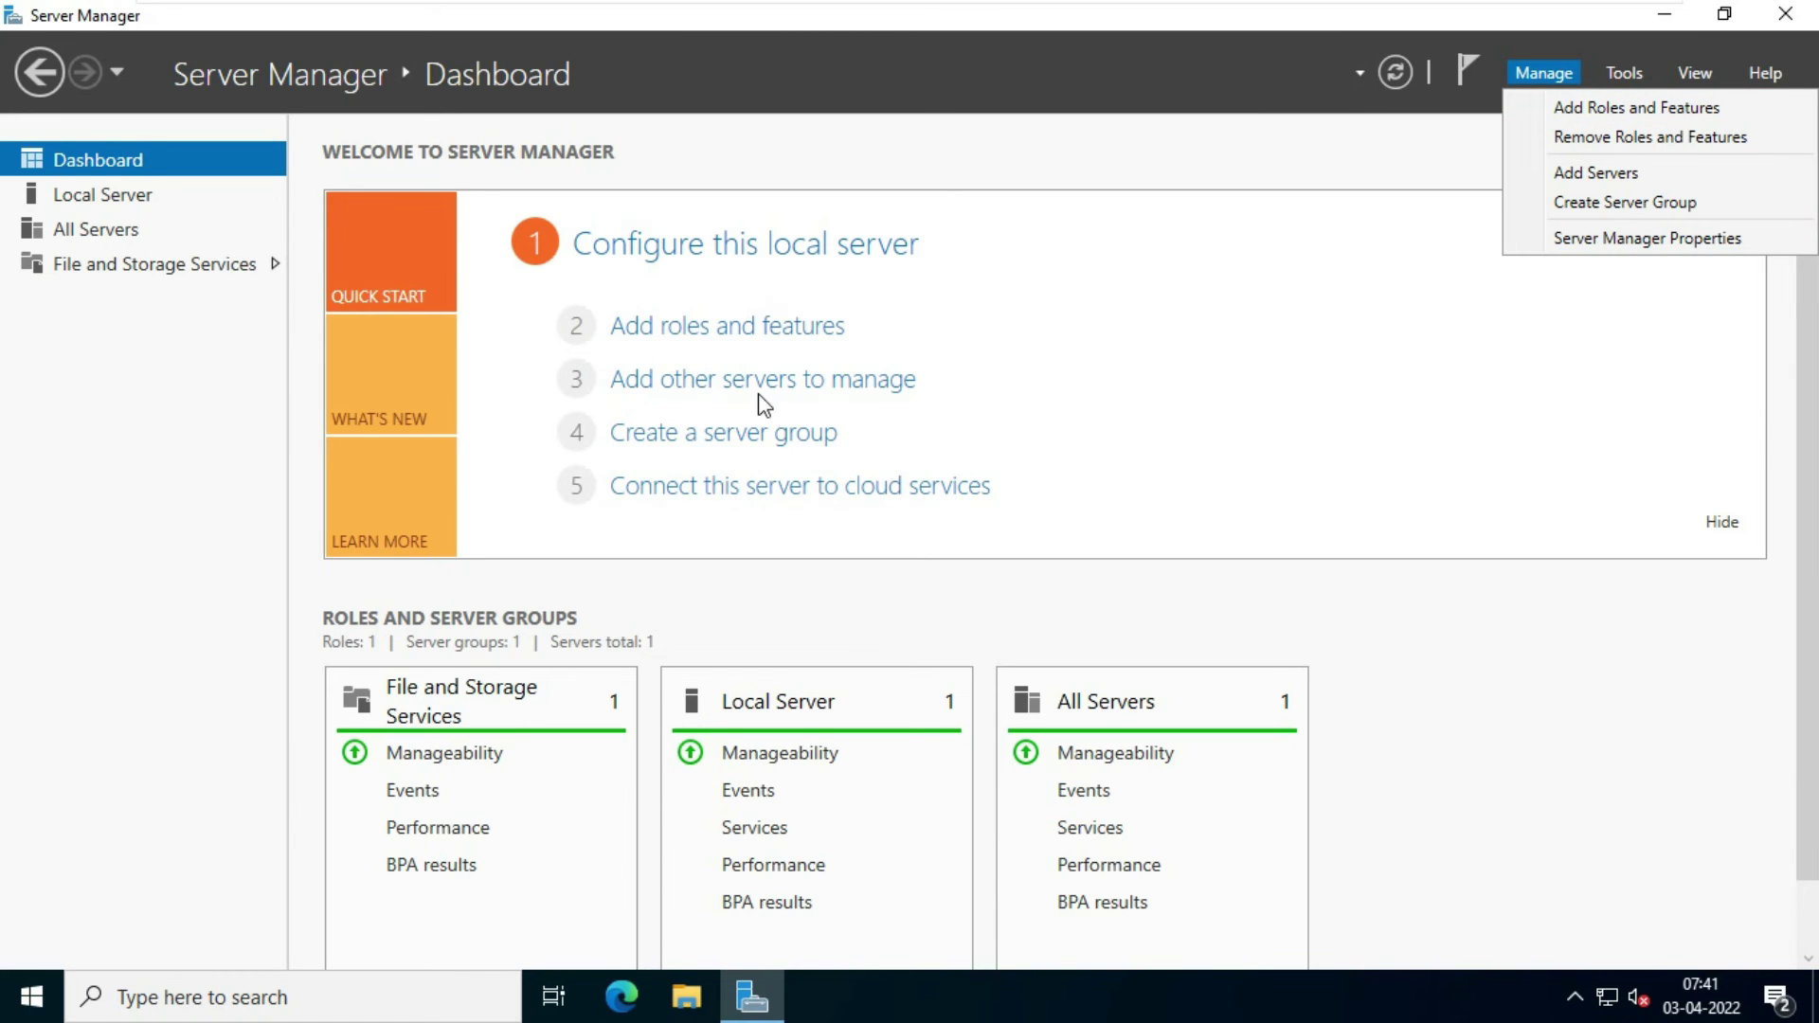
- Start the Add Roles and Features Wizard and proceed to server role selection, keeping the default installation type and the server from the server pool
click(753, 343)
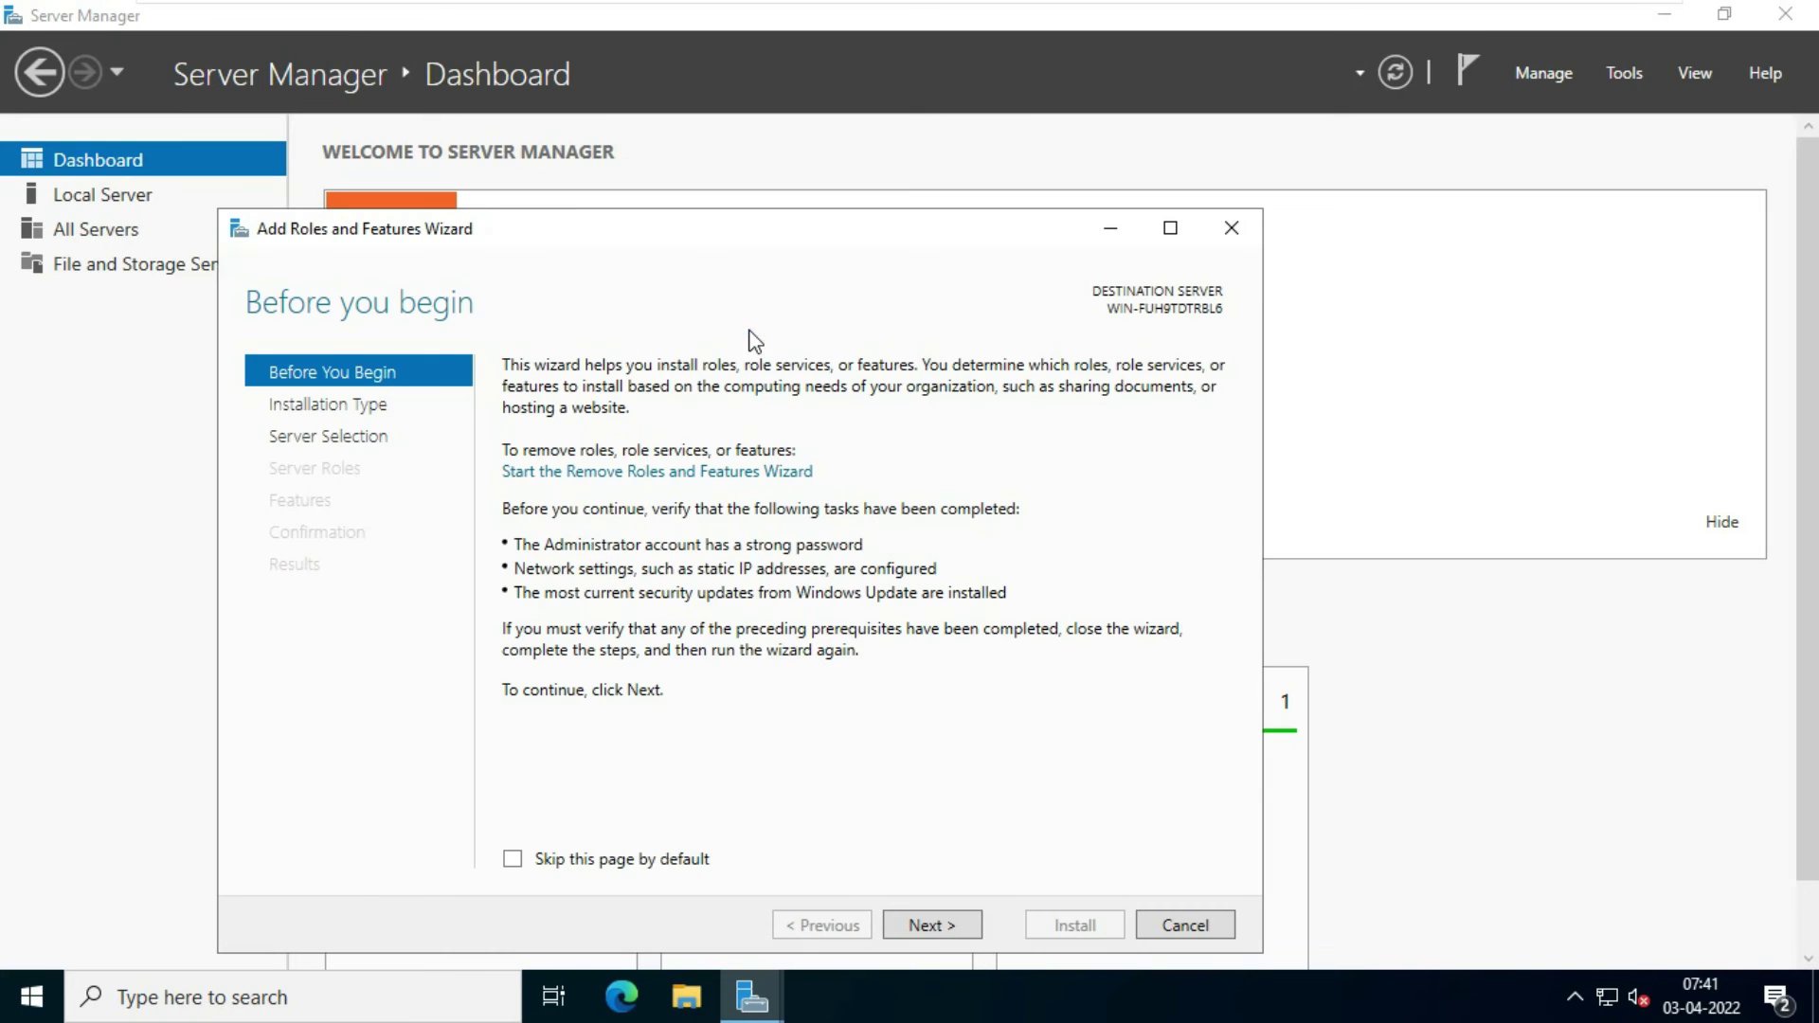
click(942, 914)
click(944, 929)
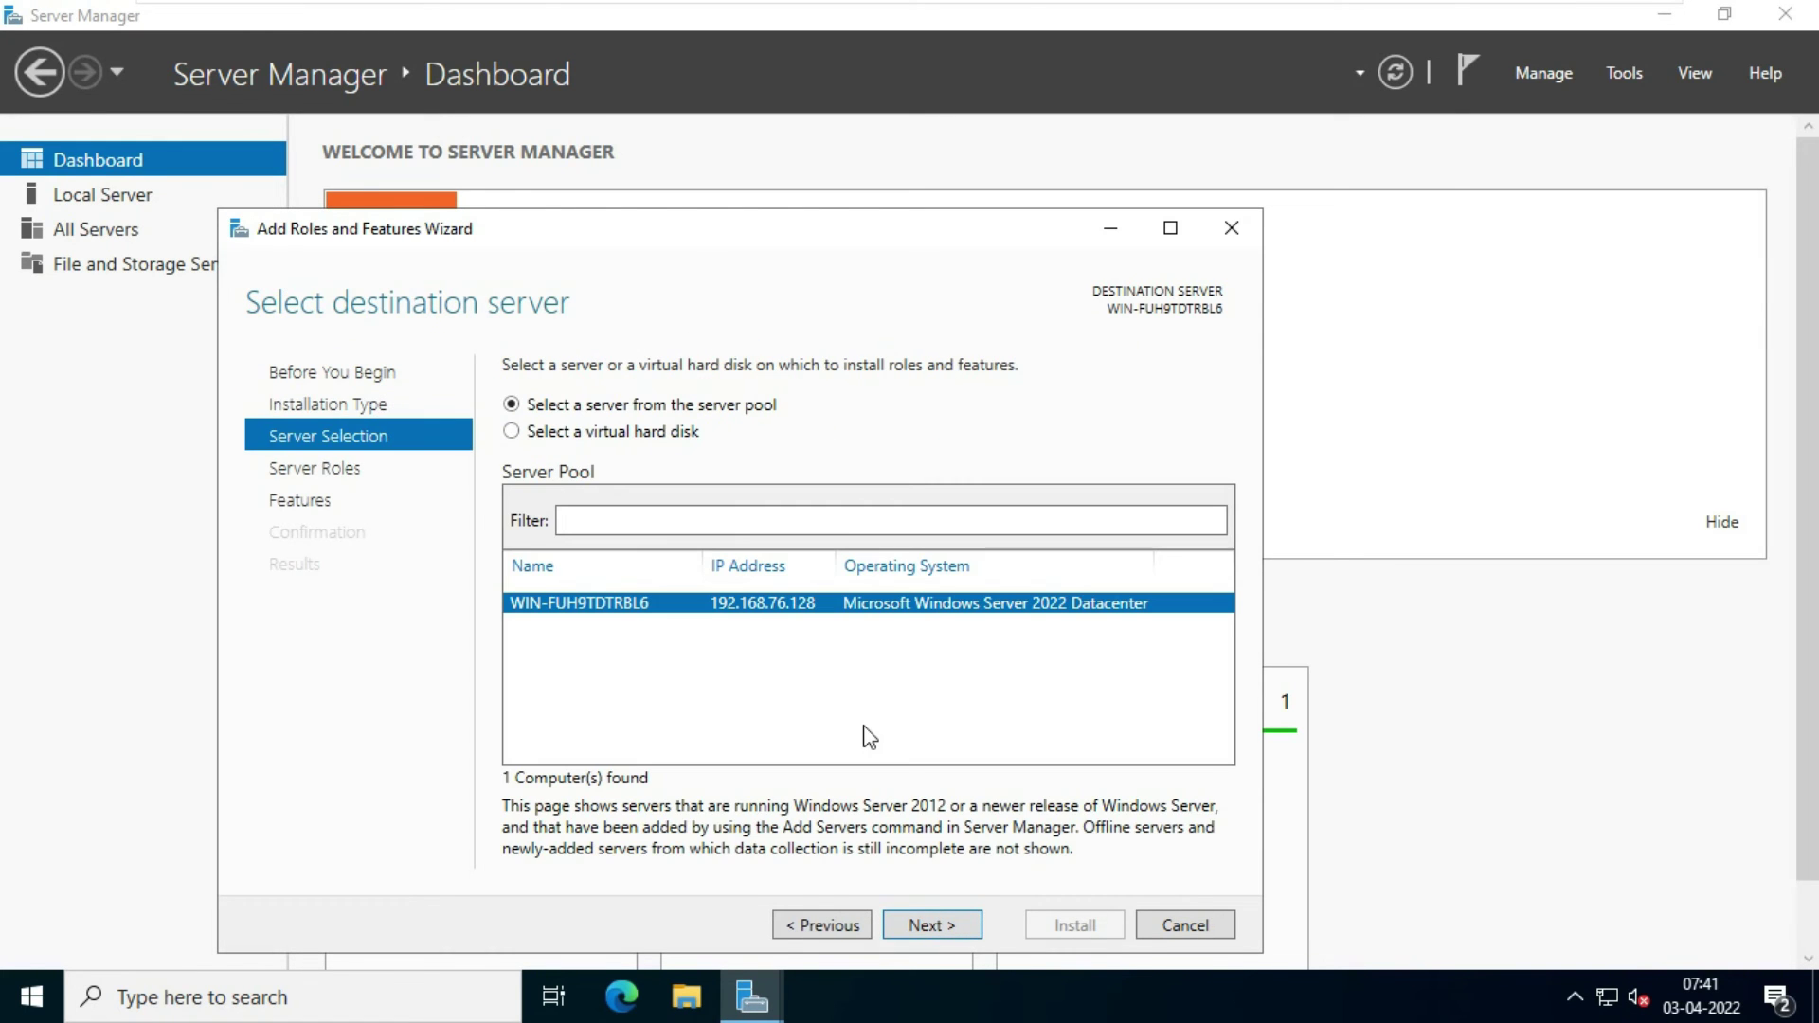
click(931, 934)
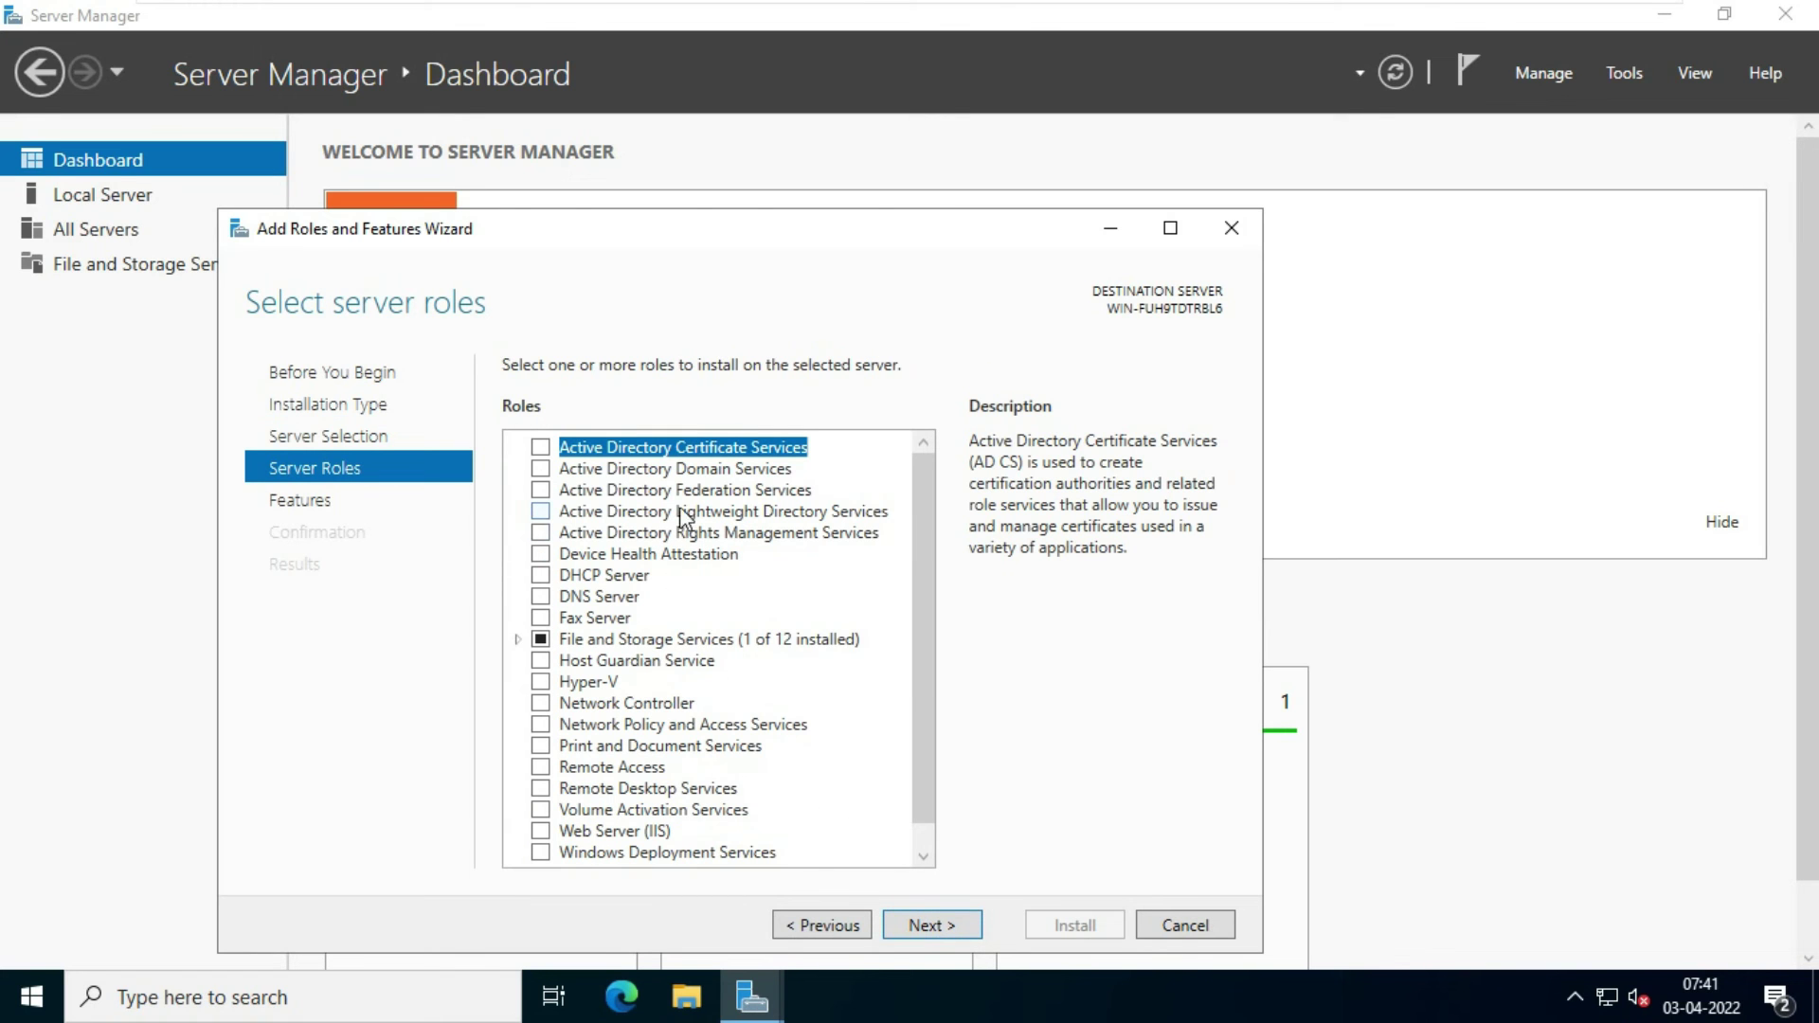